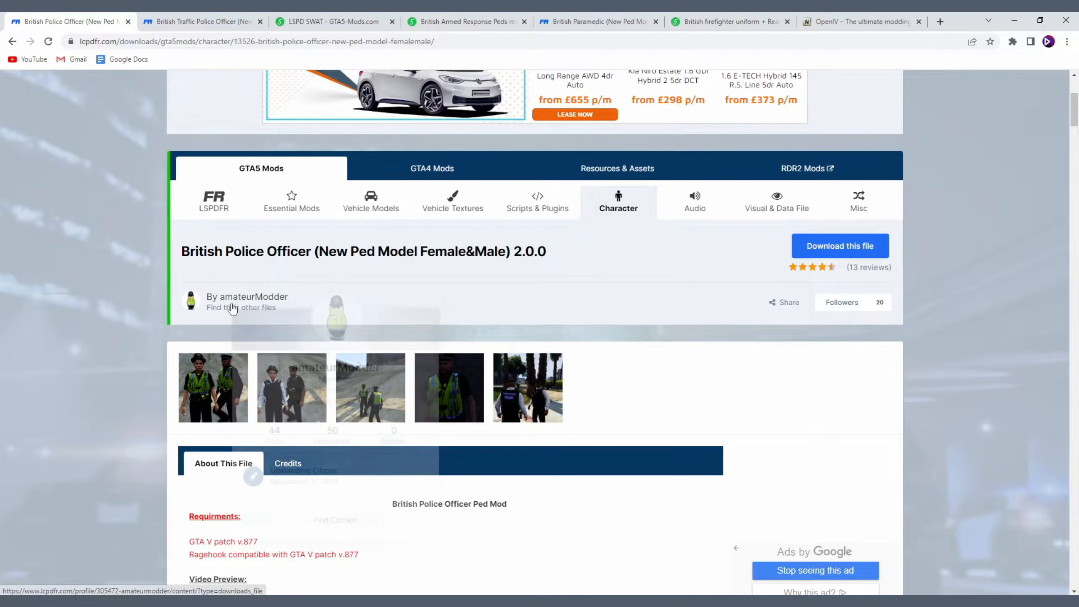
Review the mod pages for the British police officer, traffic officer, LSPD SWAT, armed response, paramedic and firefighter peds.
mouse_move(255, 306)
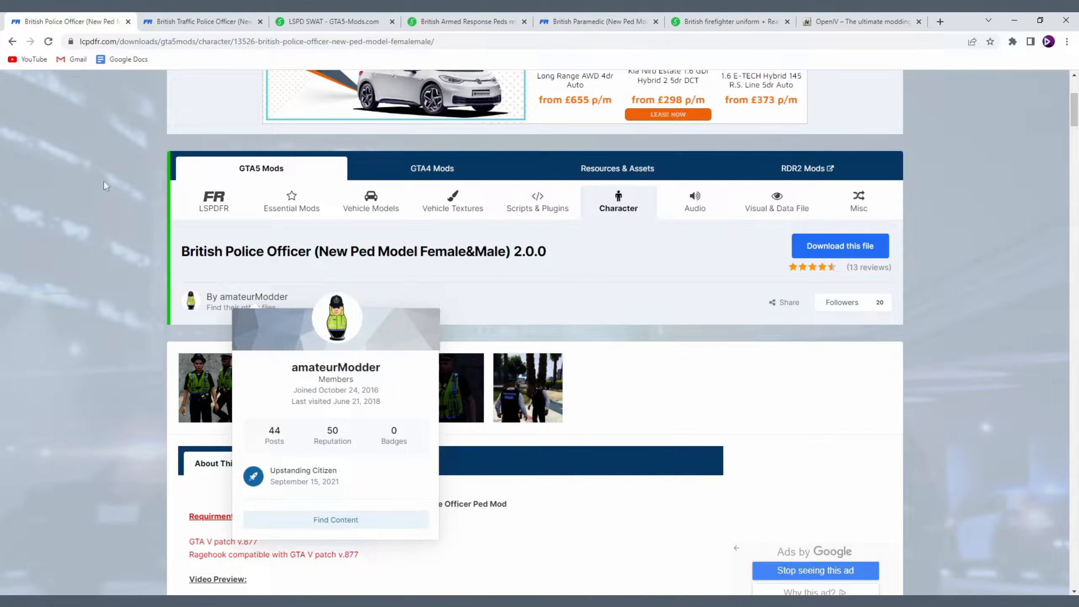
click(200, 21)
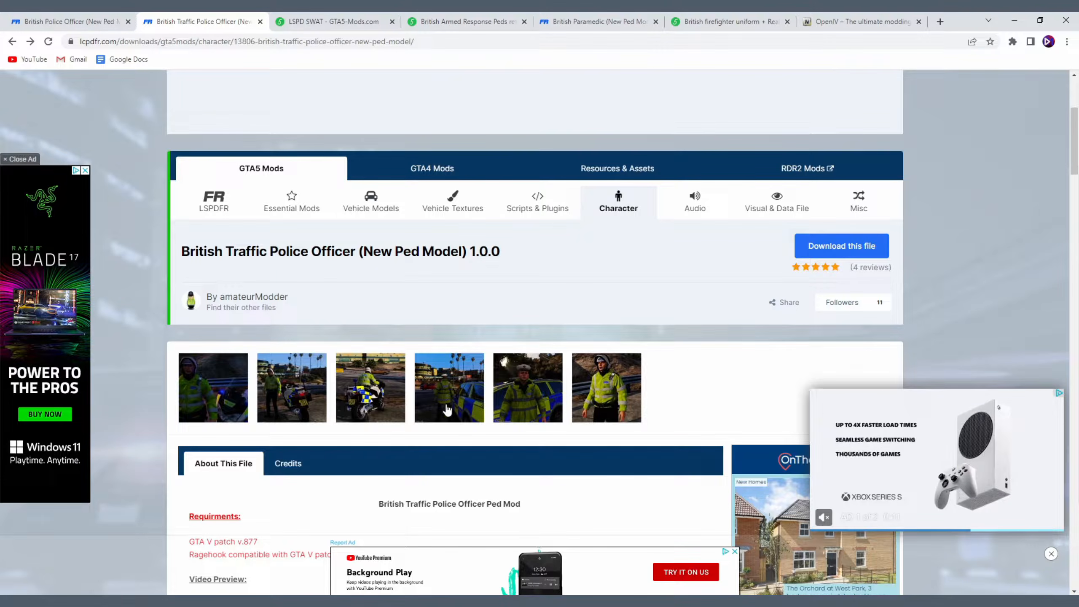
click(323, 19)
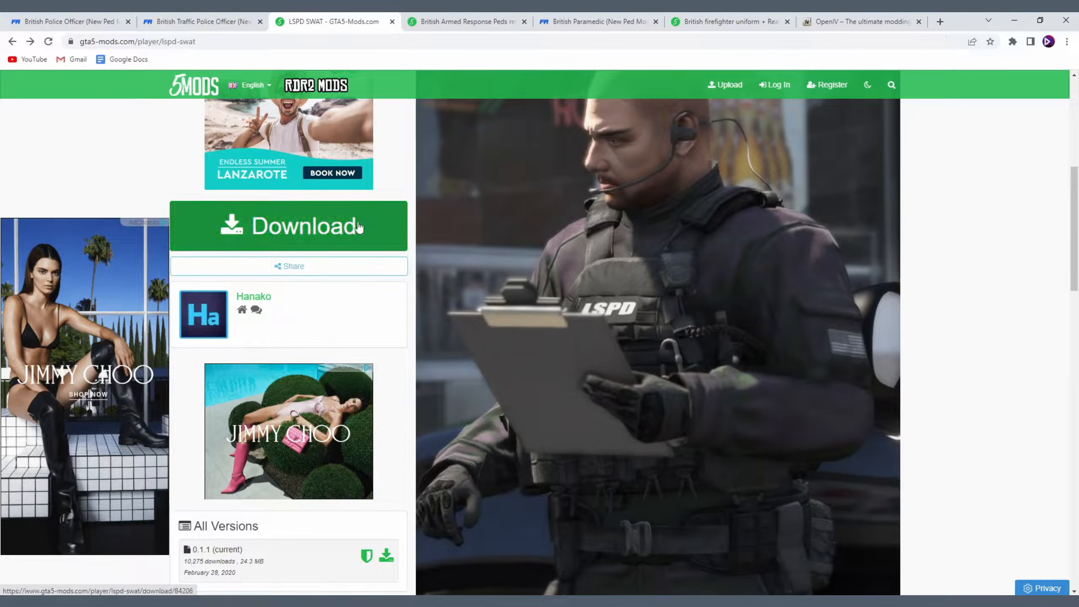
click(420, 24)
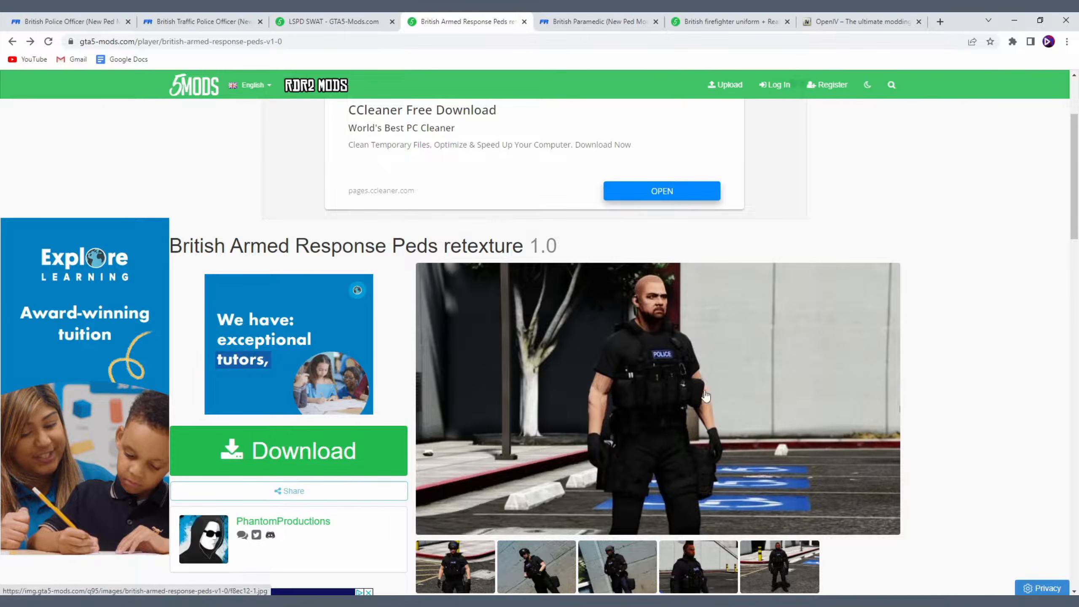
click(571, 19)
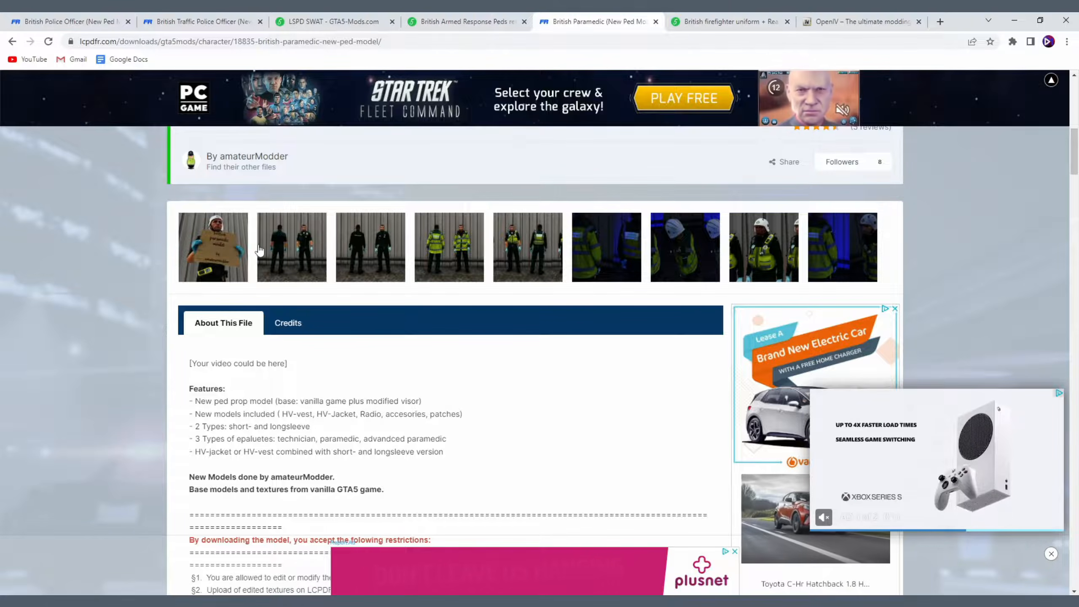
key(ctrl+Tab)
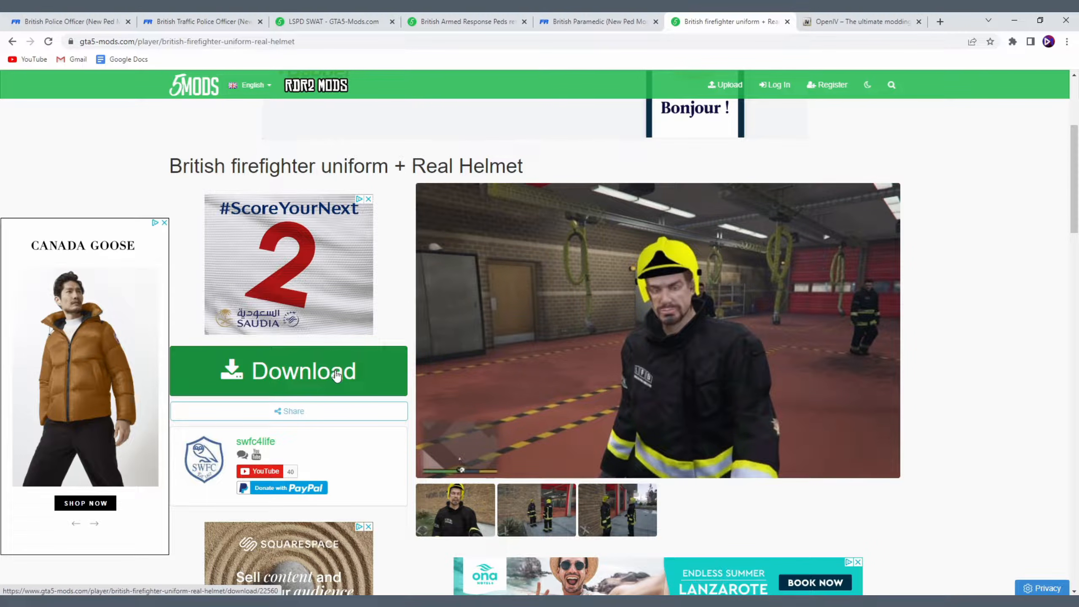
Examine the British Paramedic page's usage restrictions and download option, and bring up the OpenIV website.
click(568, 24)
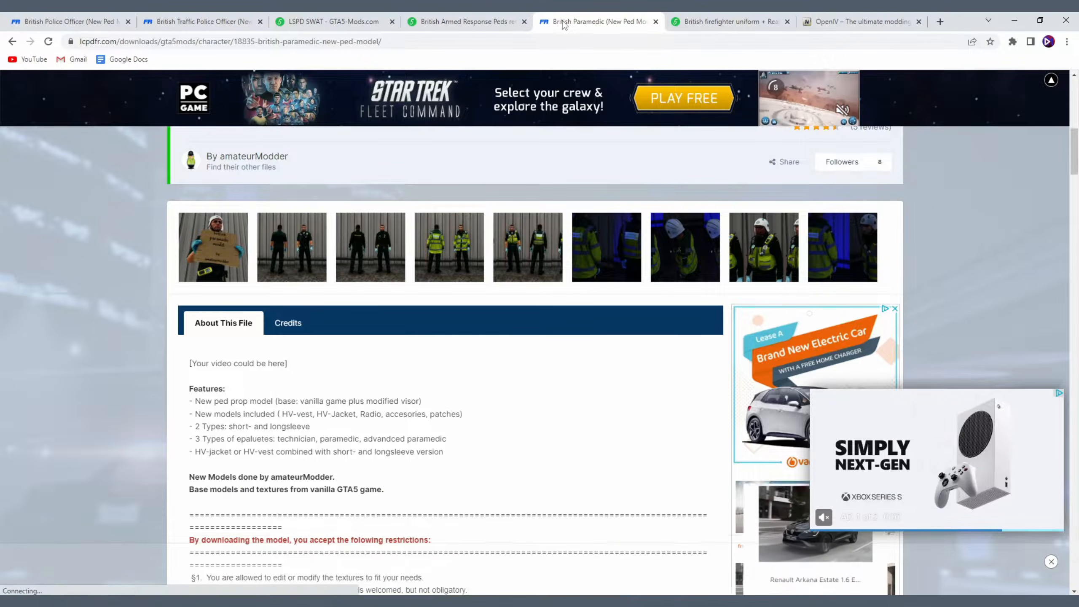
scroll(1025, 322, down, 6)
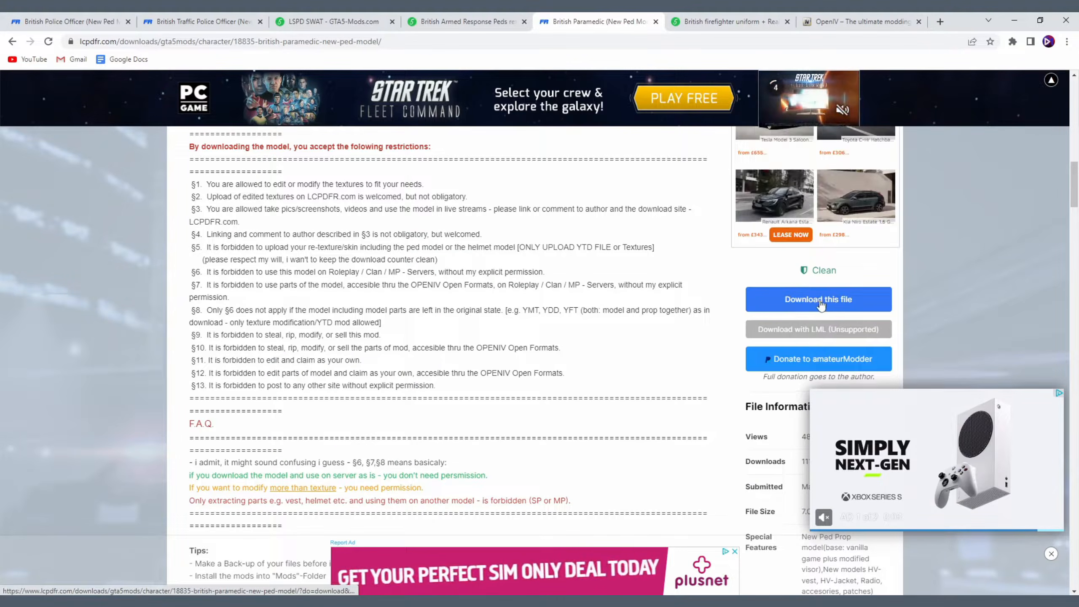
scroll(557, 338, up, 6)
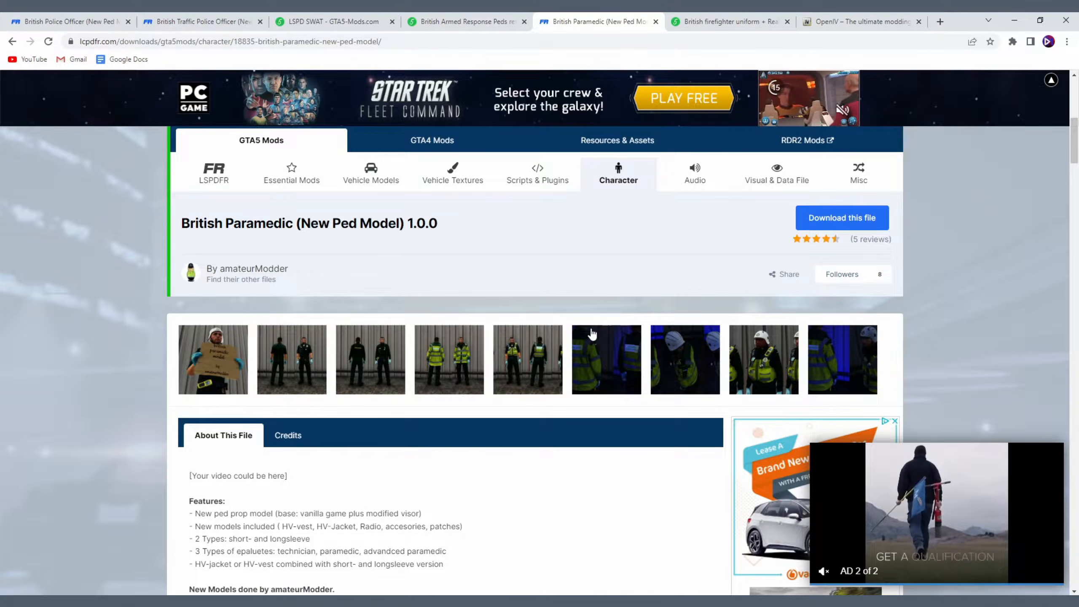
key(ctrl+Tab)
key(ctrl+Tab)
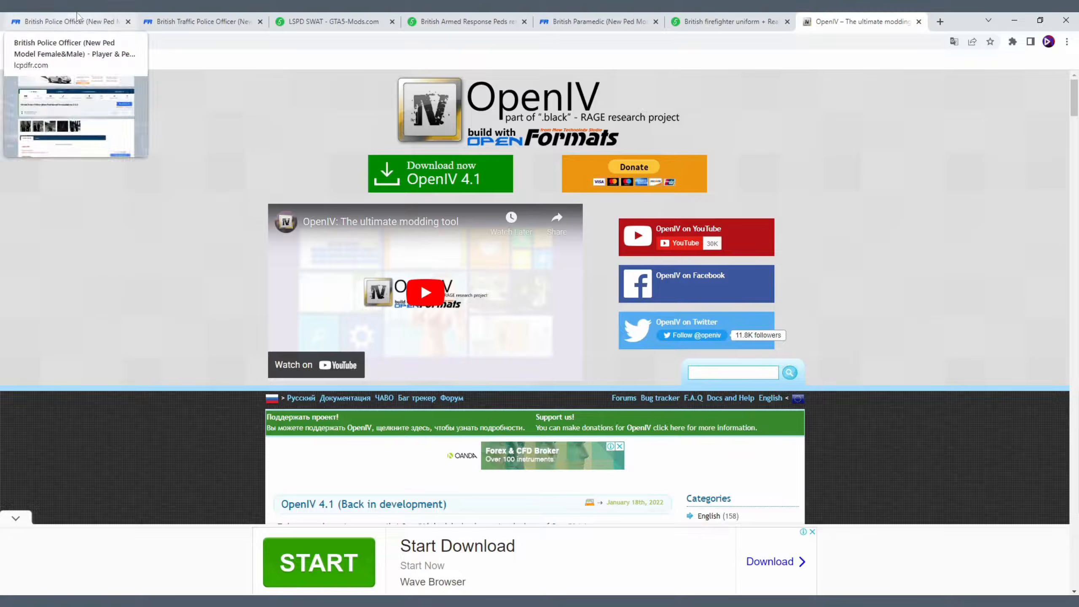
Go through all six ped mod pages once more in order, ending on the OpenIV website.
click(68, 21)
click(192, 23)
click(331, 21)
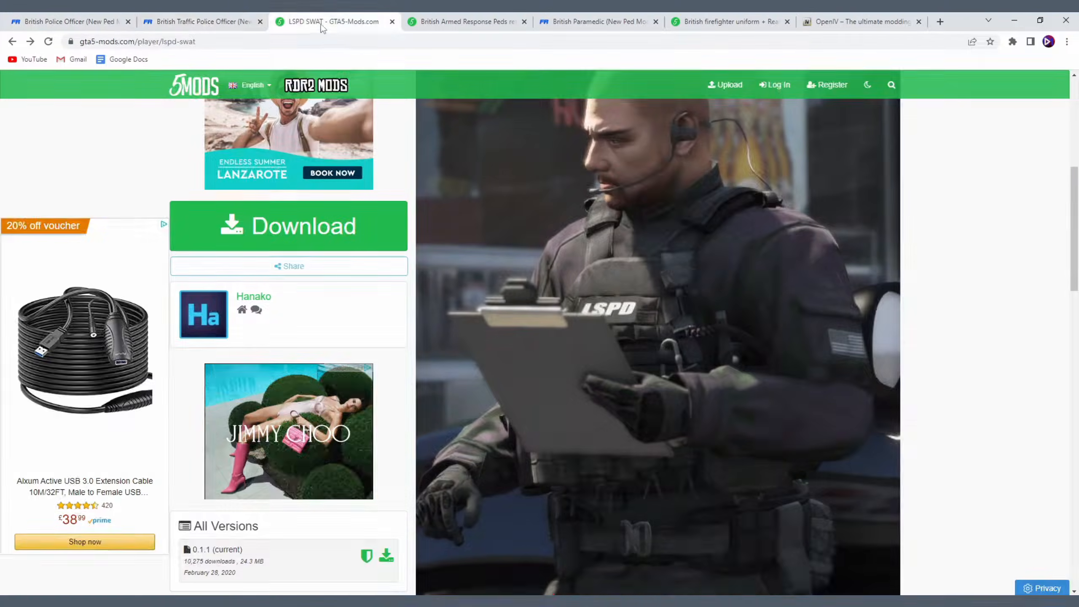
click(465, 21)
click(599, 21)
click(731, 21)
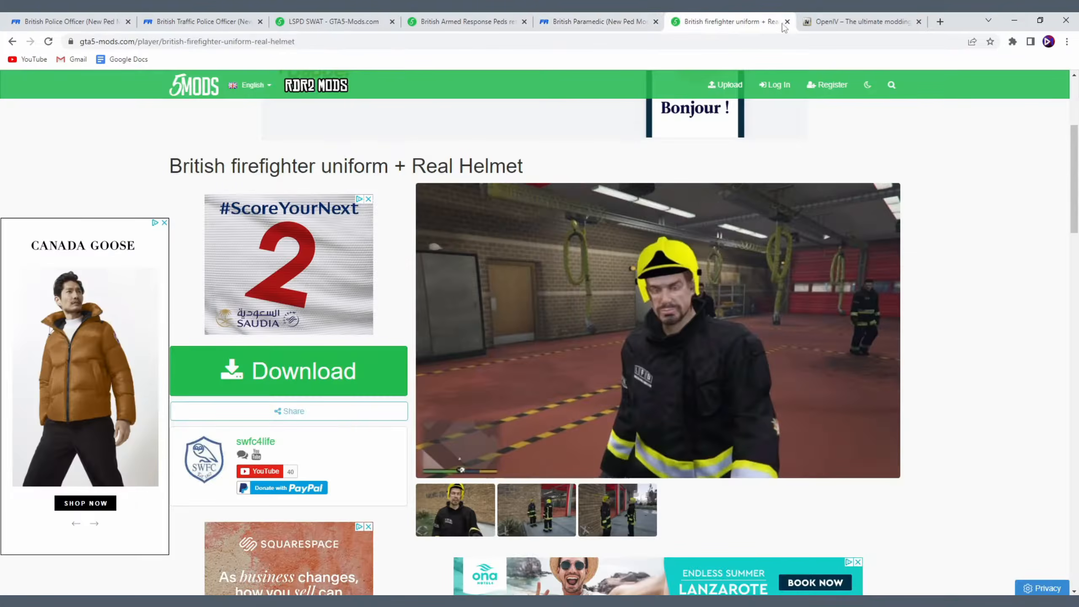
click(860, 21)
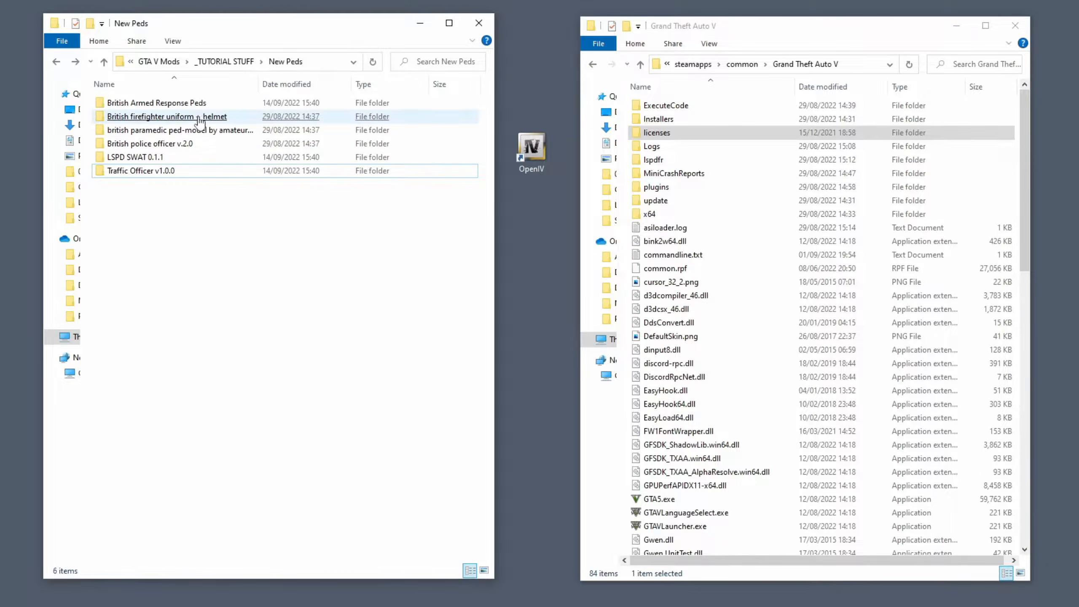
Launch OpenIV for the Windows version of Grand Theft Auto V and maximize its window.
mouse_move(199, 107)
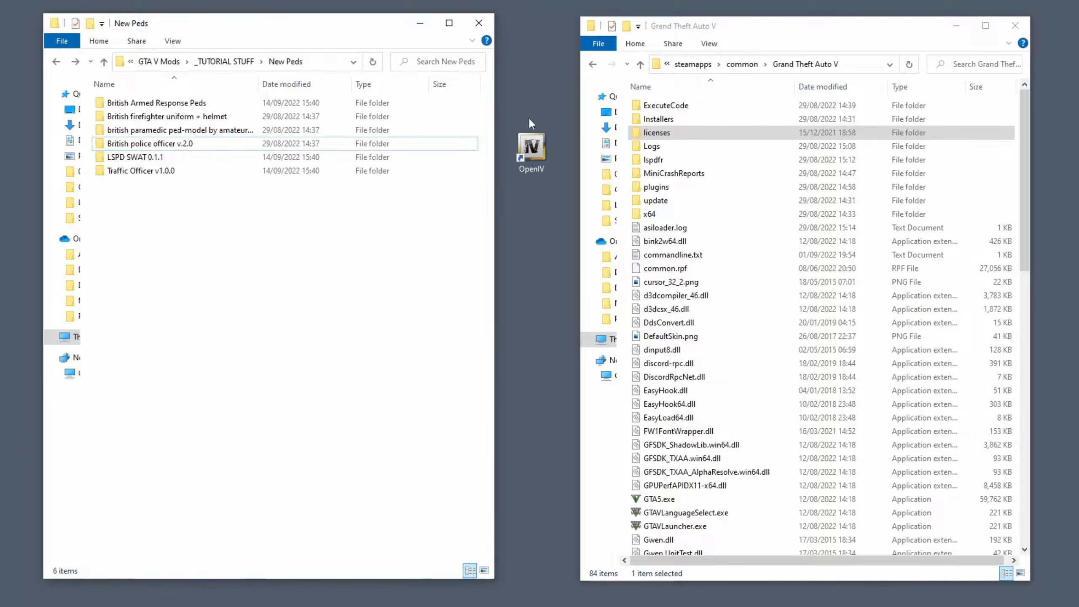
click(532, 153)
double_click(532, 153)
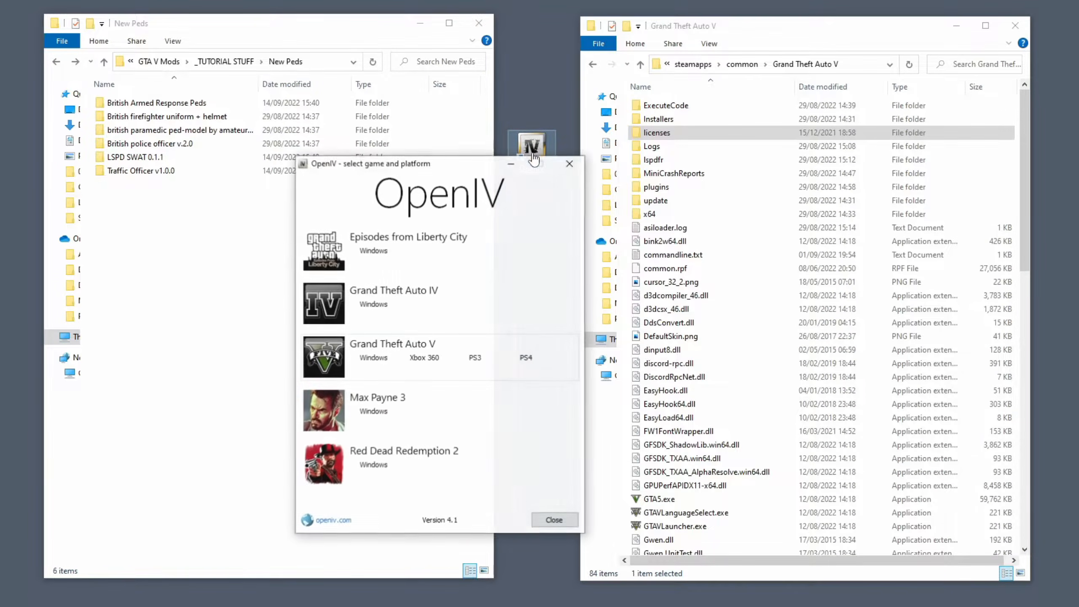
click(368, 361)
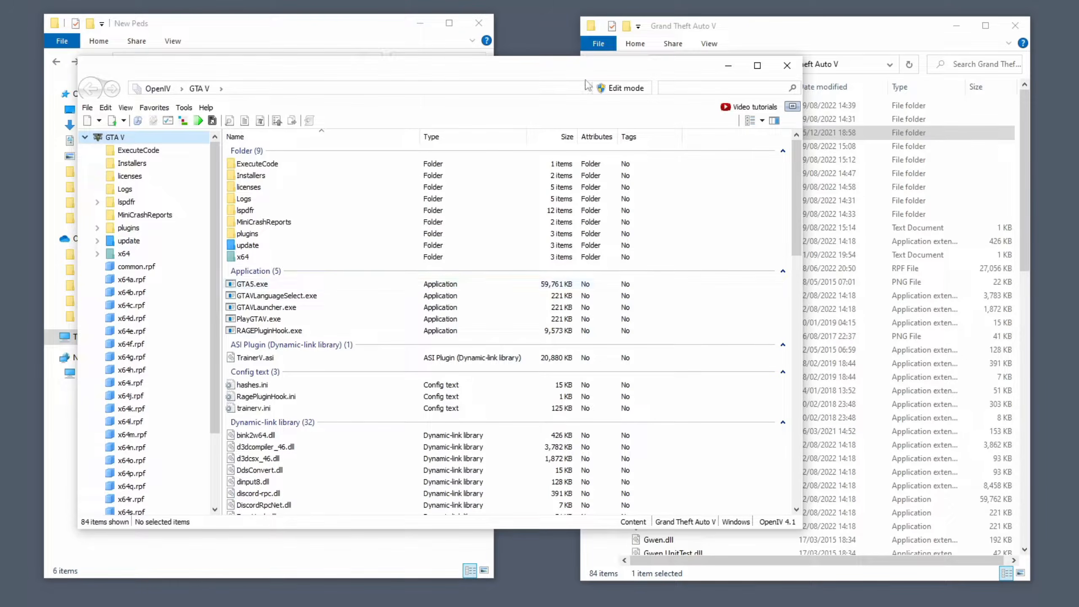
click(757, 66)
Enable edit mode, accepting the warning, and create a folder named Mods in the GTA V root.
scroll(377, 229, down, 15)
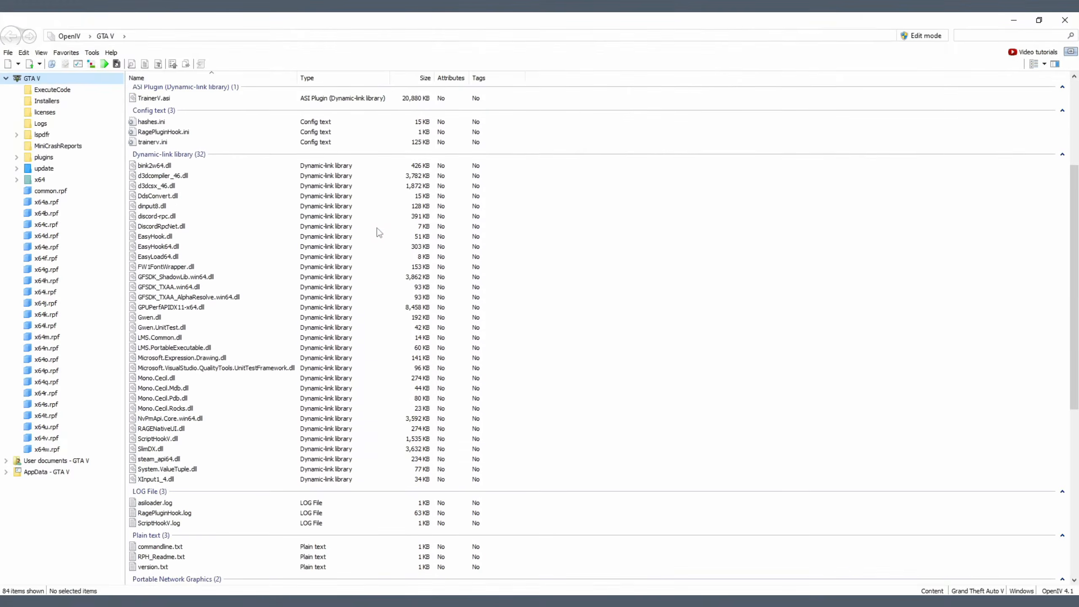
scroll(377, 228, down, 2)
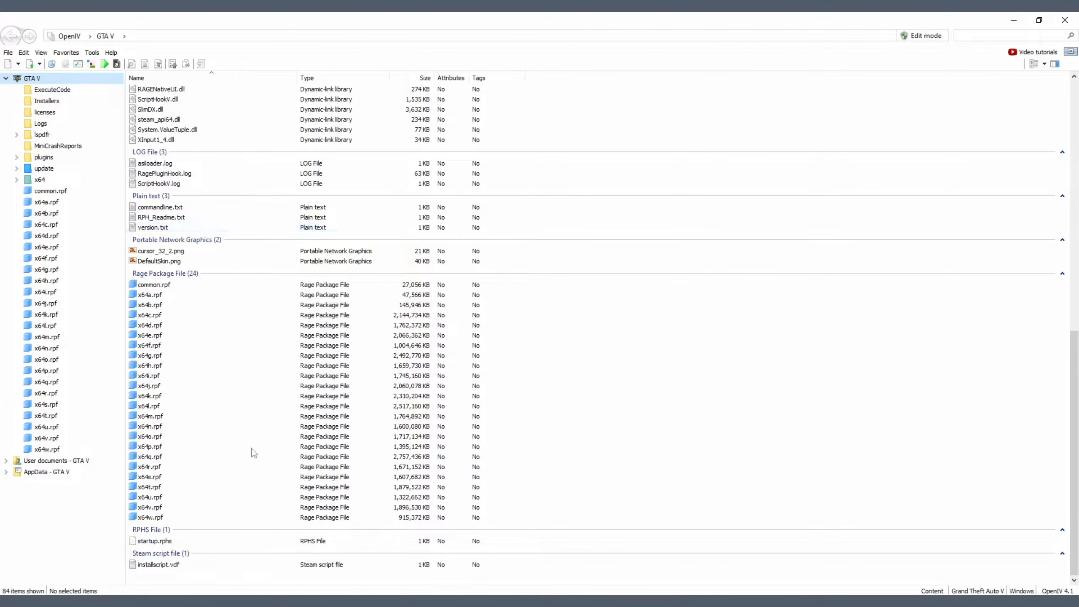
scroll(252, 472, up, 17)
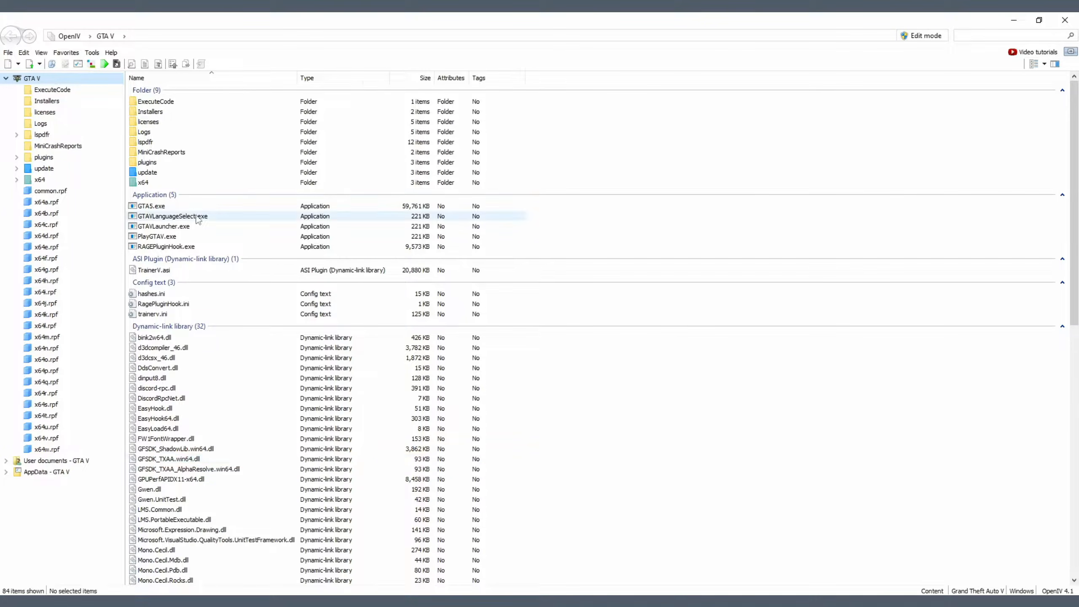
click(924, 37)
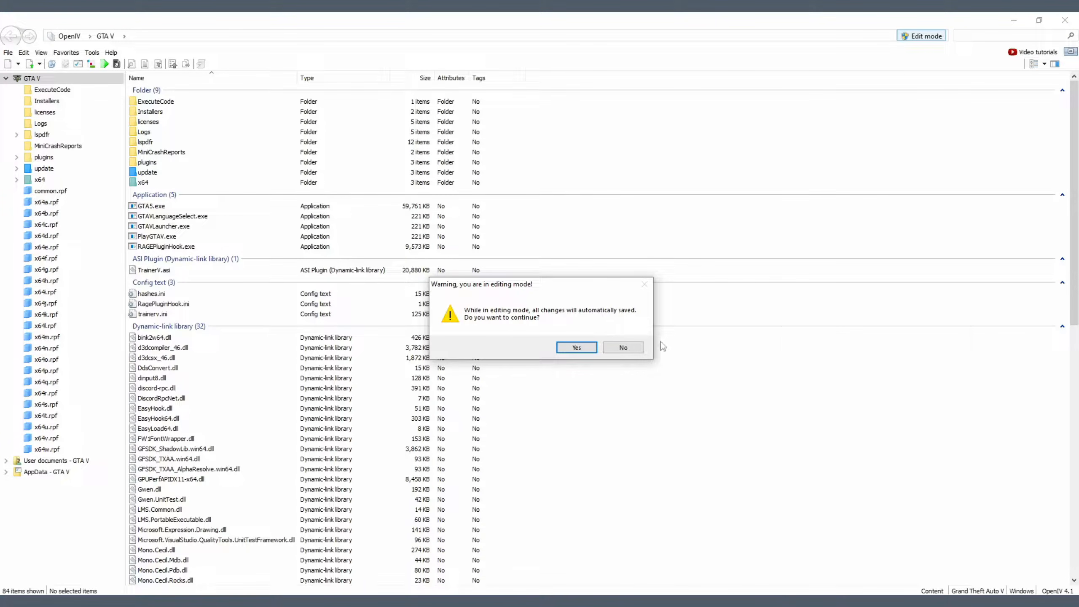
click(596, 350)
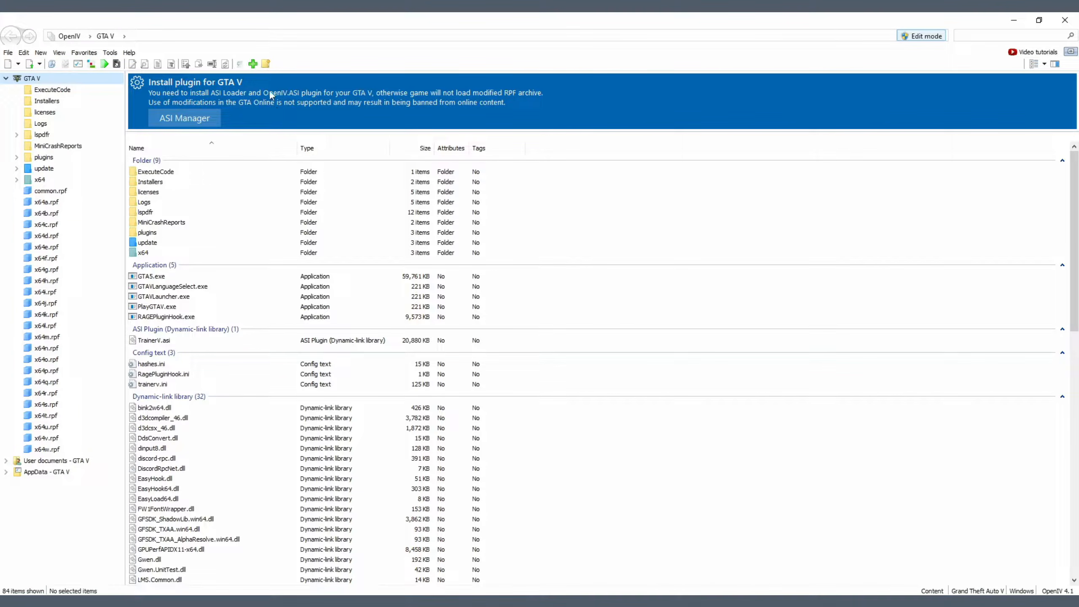
click(266, 65)
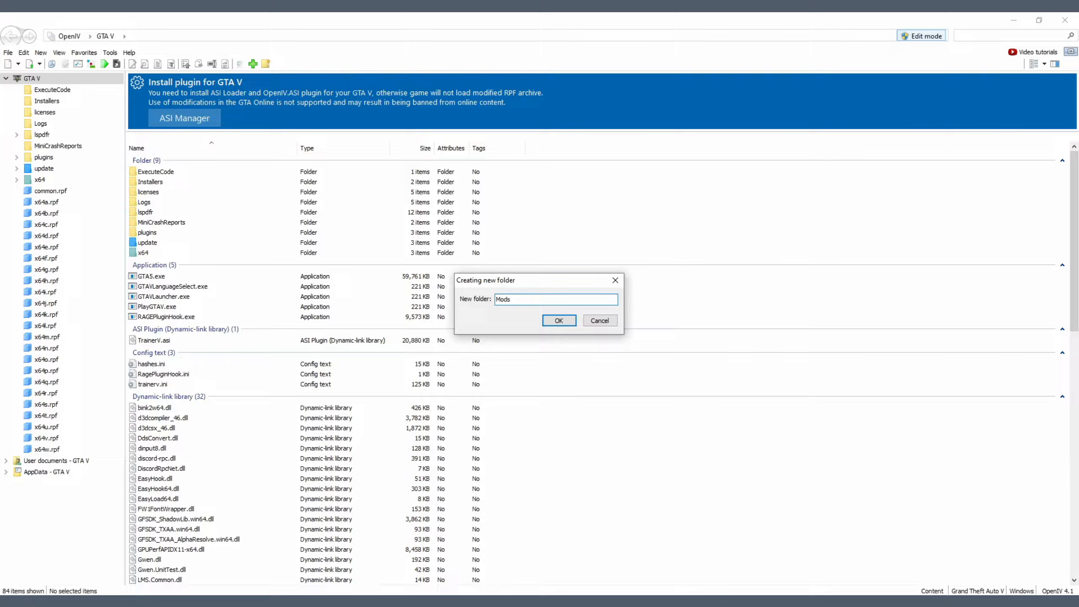
click(569, 322)
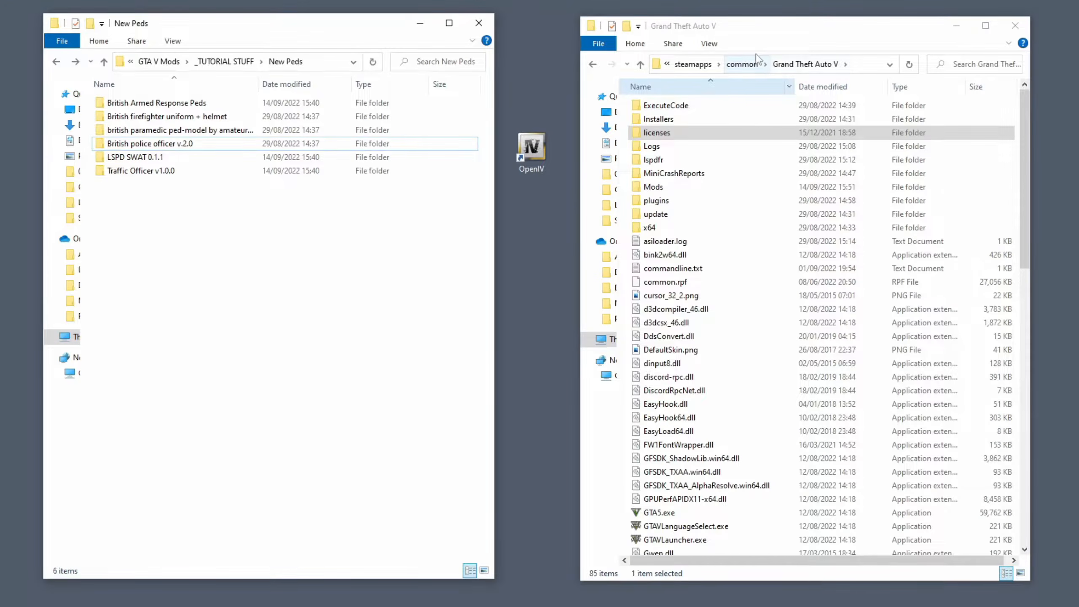
Switch to File Explorer, check the contents of the Mods folder and return to the Grand Theft Auto V folder.
click(747, 36)
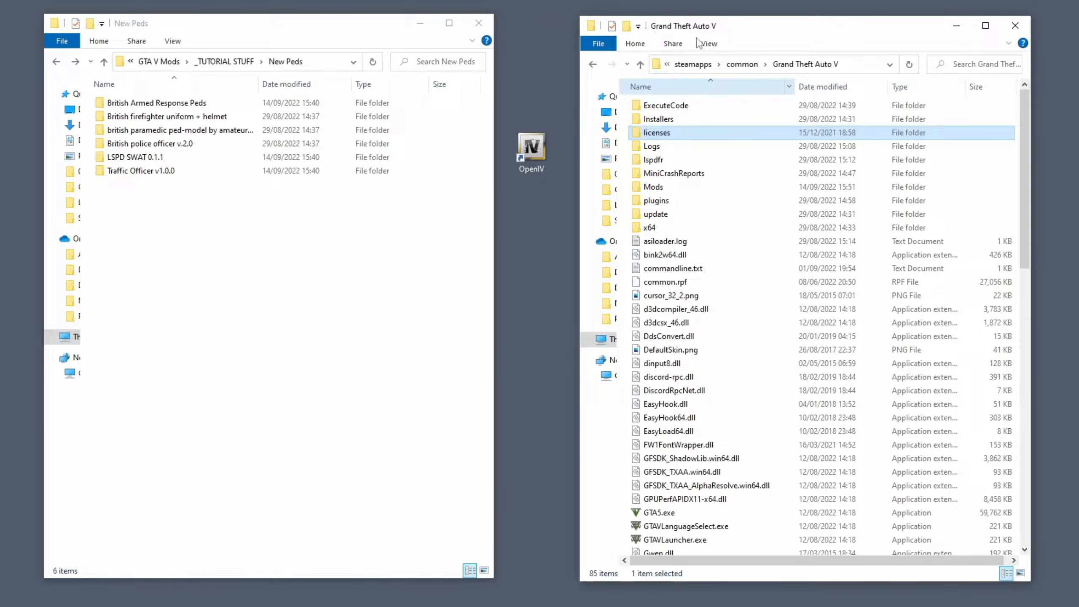
click(652, 146)
double_click(652, 186)
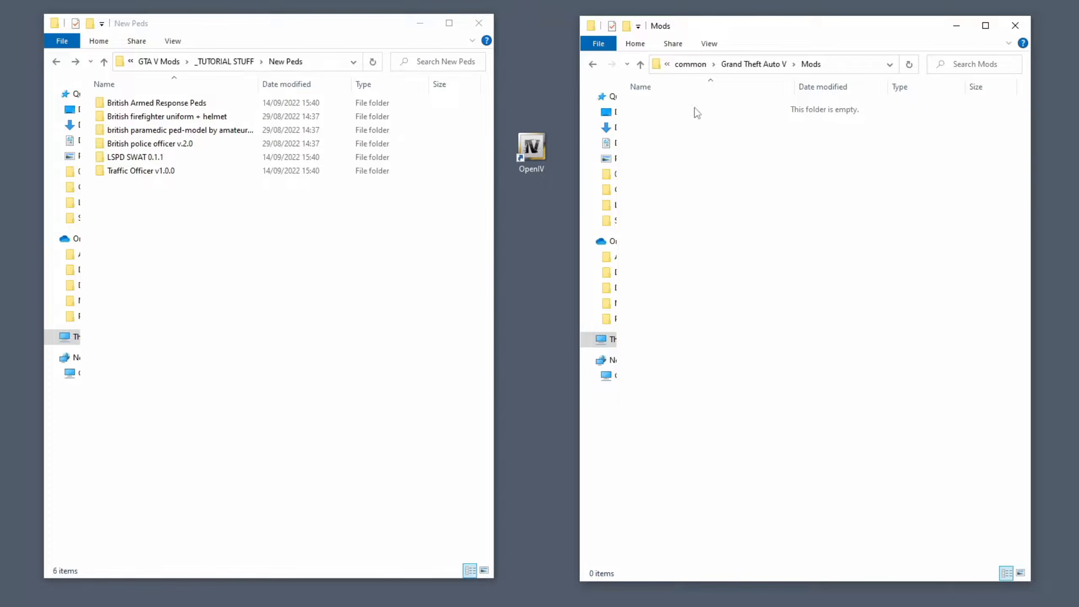
click(593, 64)
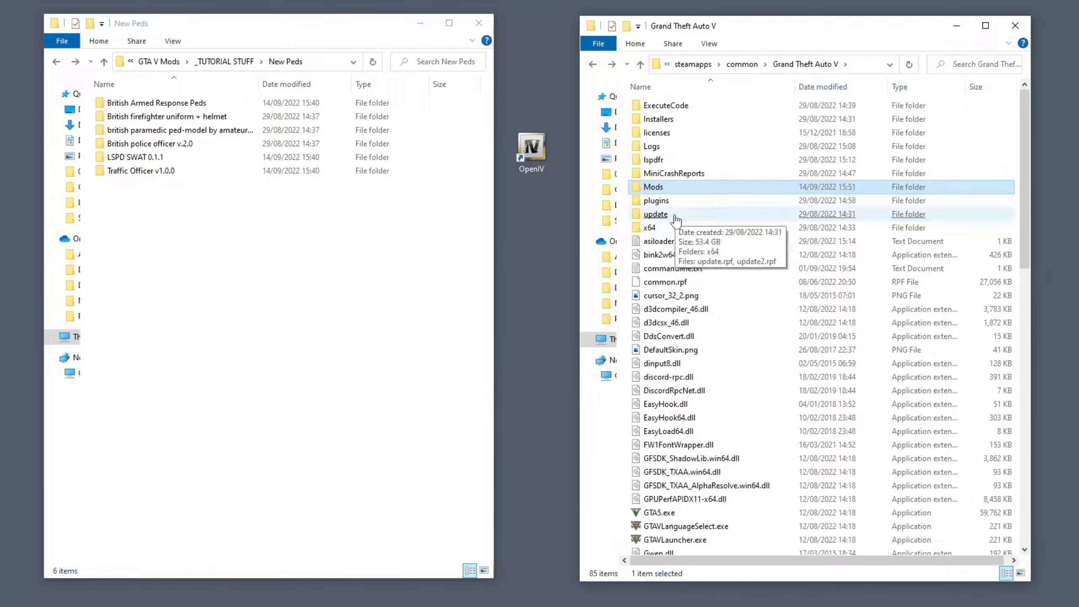
Copy the update and x64 folders from the Grand Theft Auto V folder into the Mods folder.
click(671, 219)
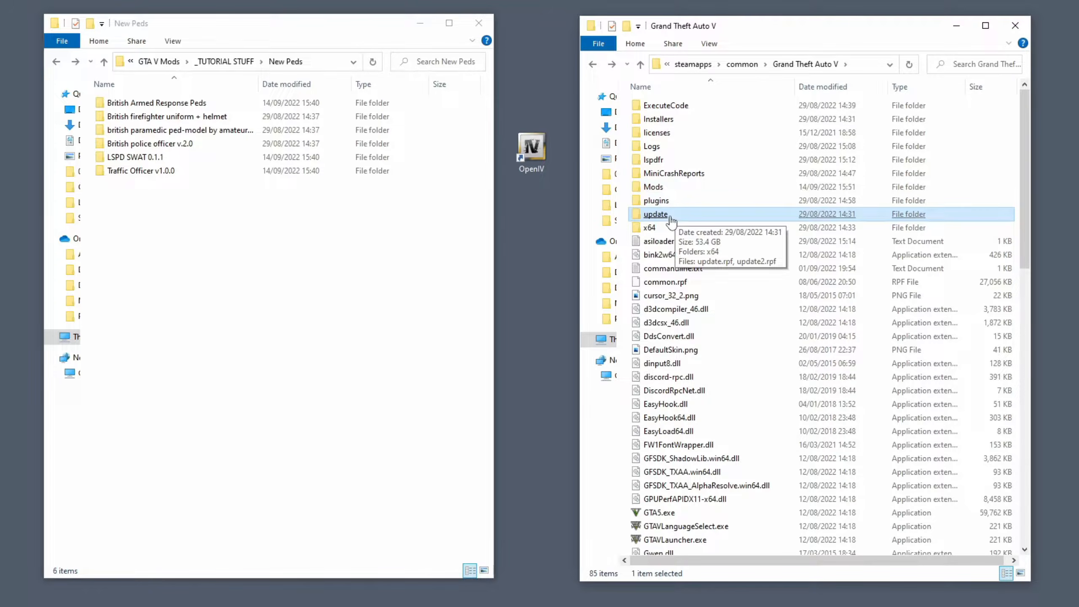
ctrl+click(667, 230)
right_click(666, 232)
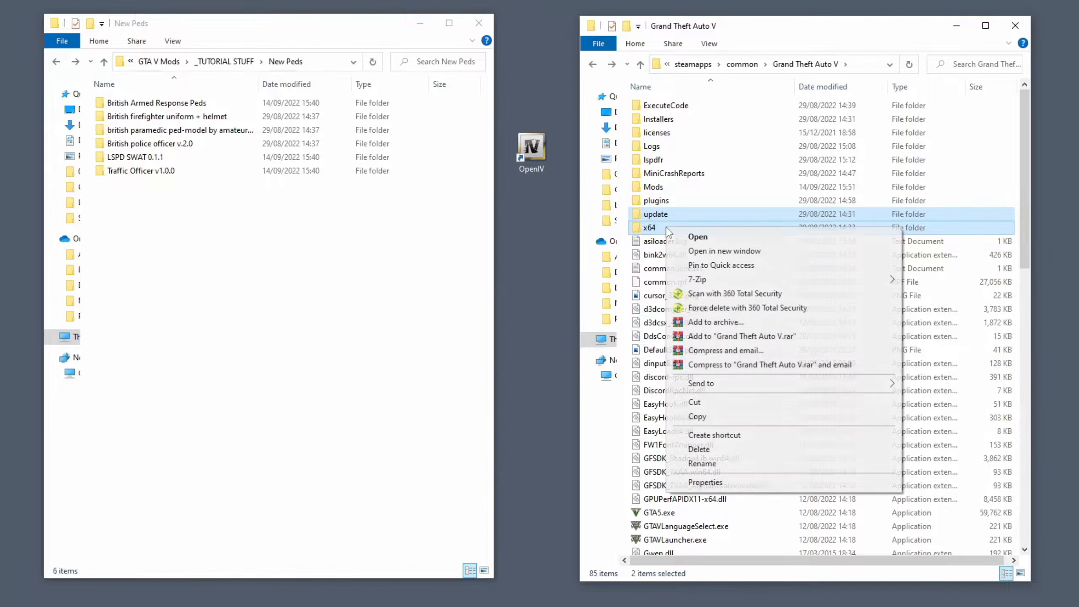
click(659, 417)
double_click(663, 204)
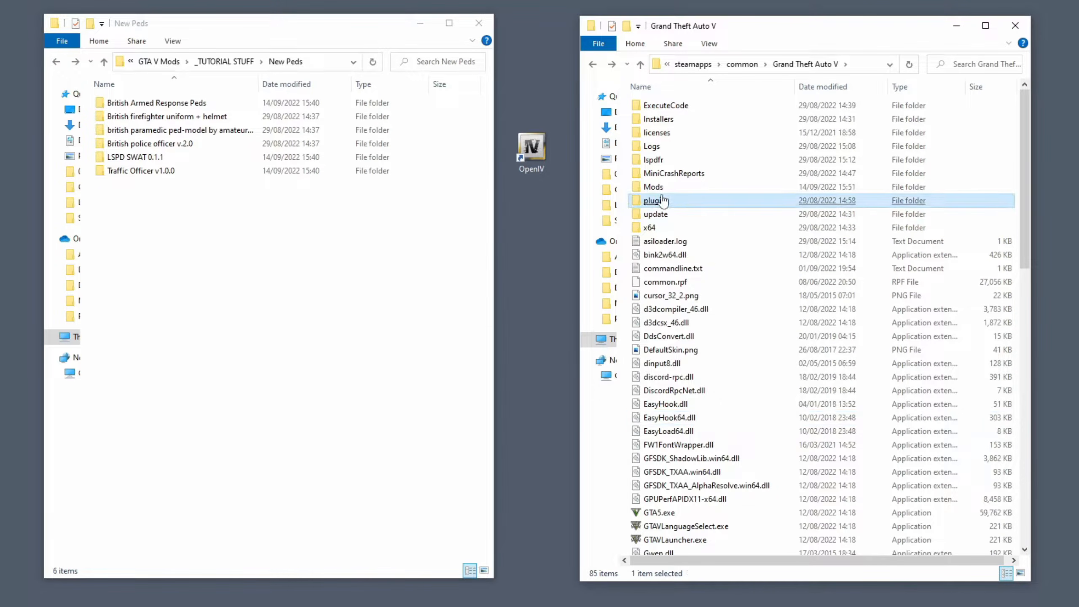
key(alt+Left)
double_click(671, 194)
right_click(679, 129)
click(738, 217)
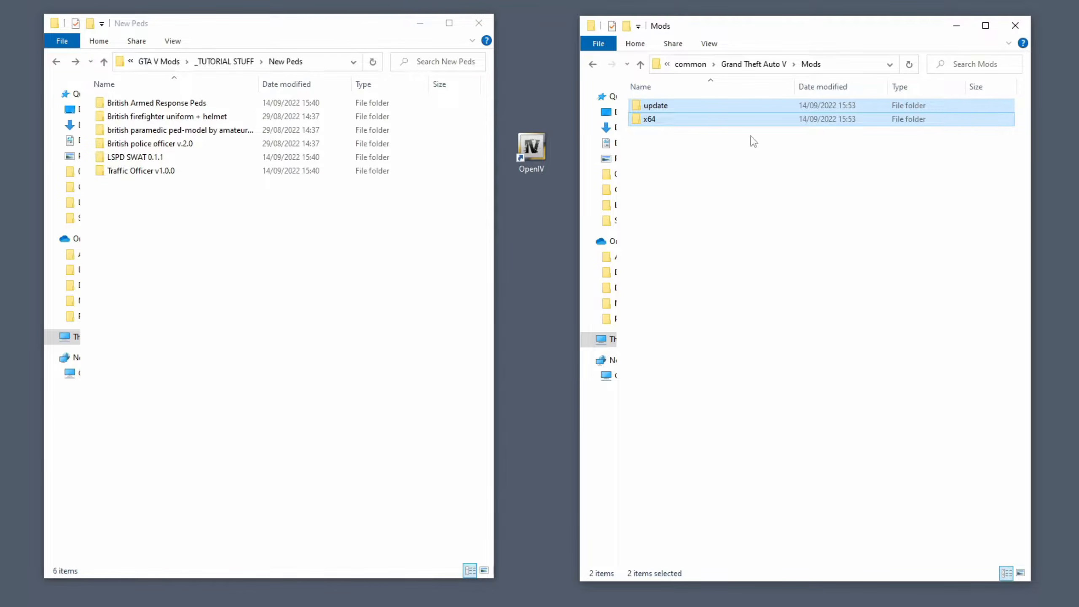
click(755, 209)
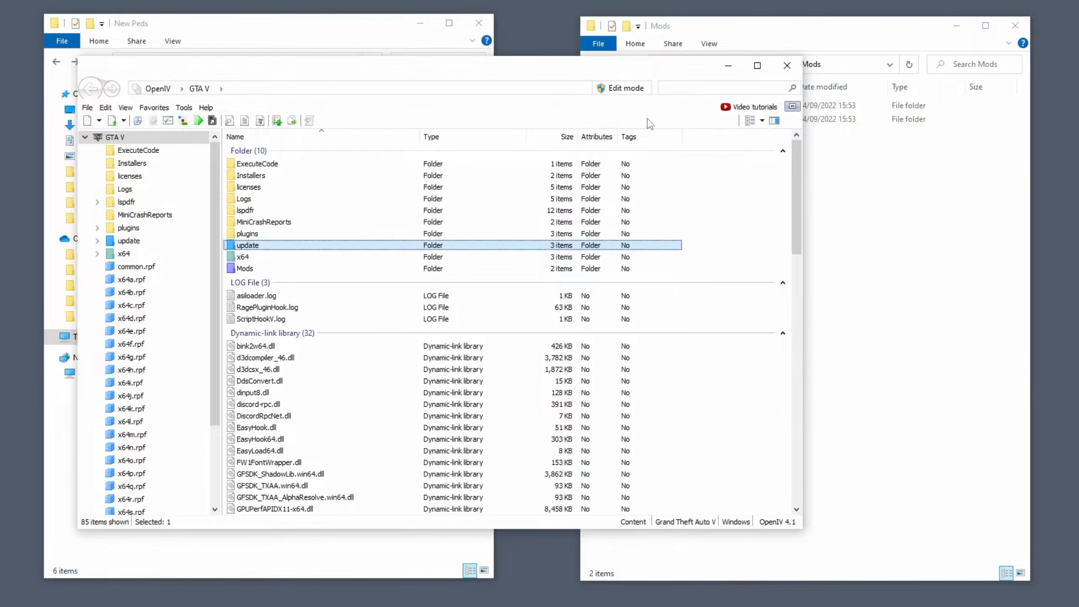
Maximize OpenIV and open the dlcpacks folder inside Mods, update, x64, locating the patchday folders.
click(757, 65)
double_click(159, 193)
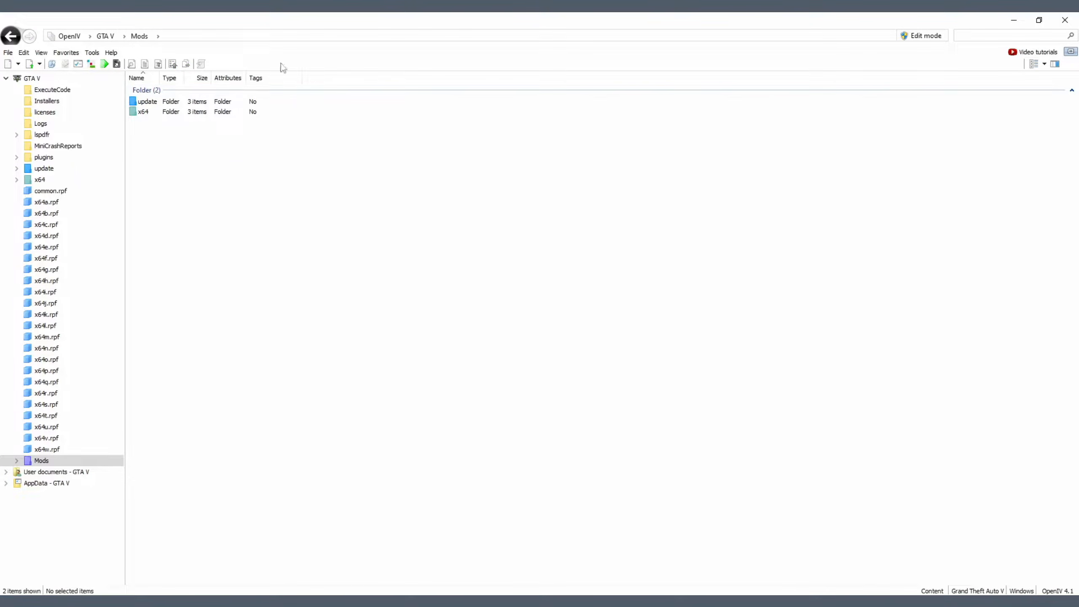
click(11, 37)
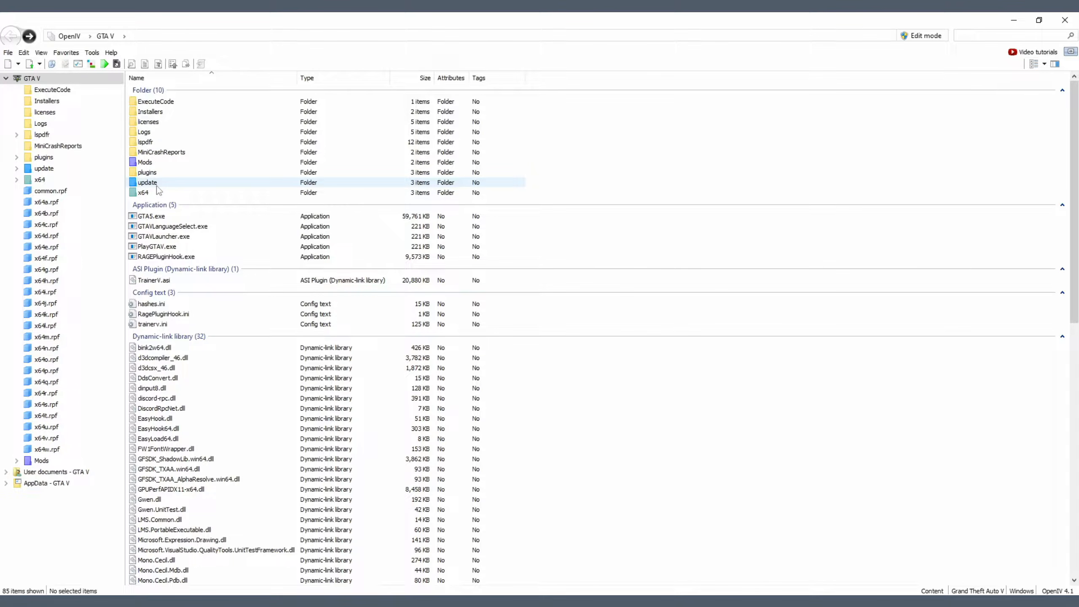
double_click(155, 161)
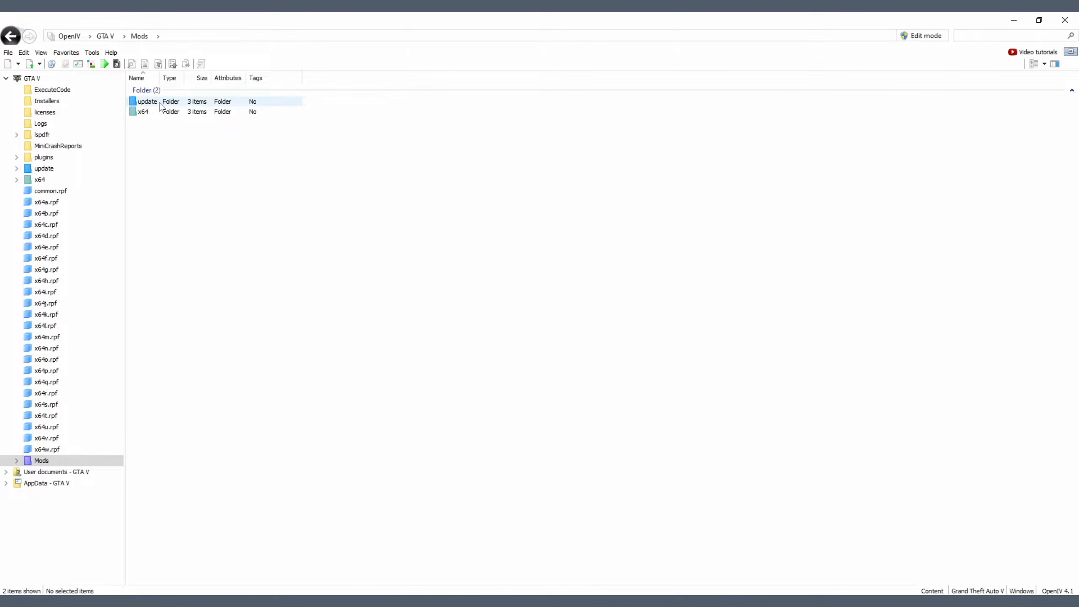
double_click(148, 101)
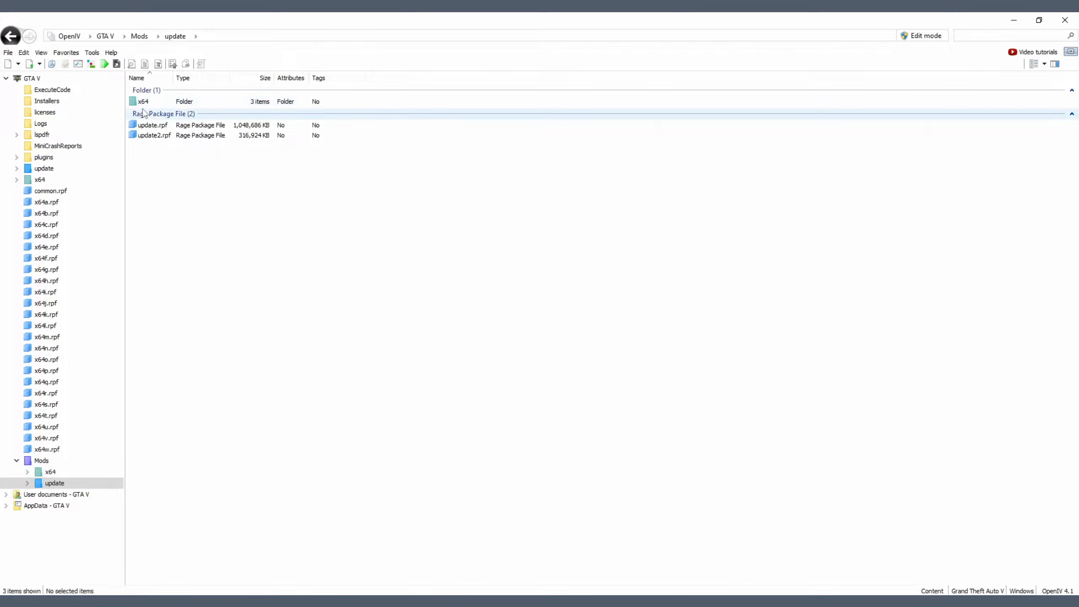
double_click(148, 103)
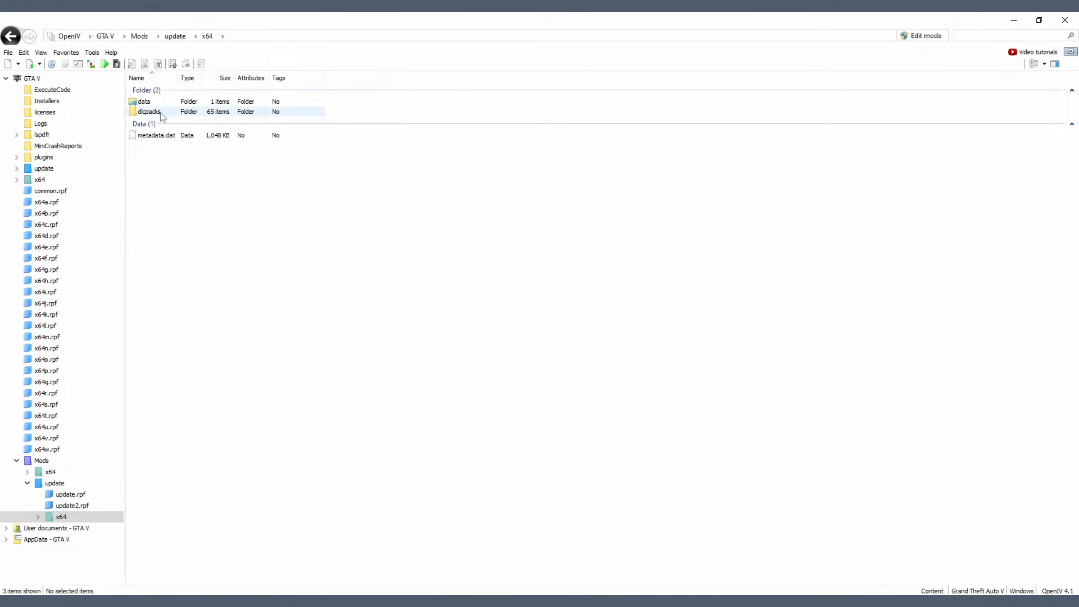
double_click(149, 111)
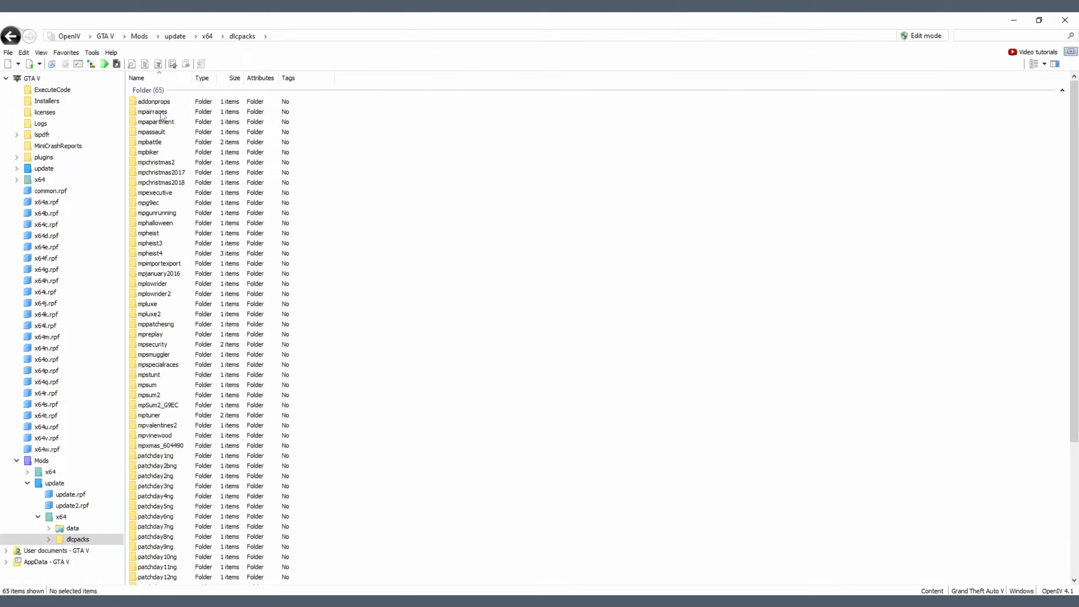
scroll(171, 165, down, 6)
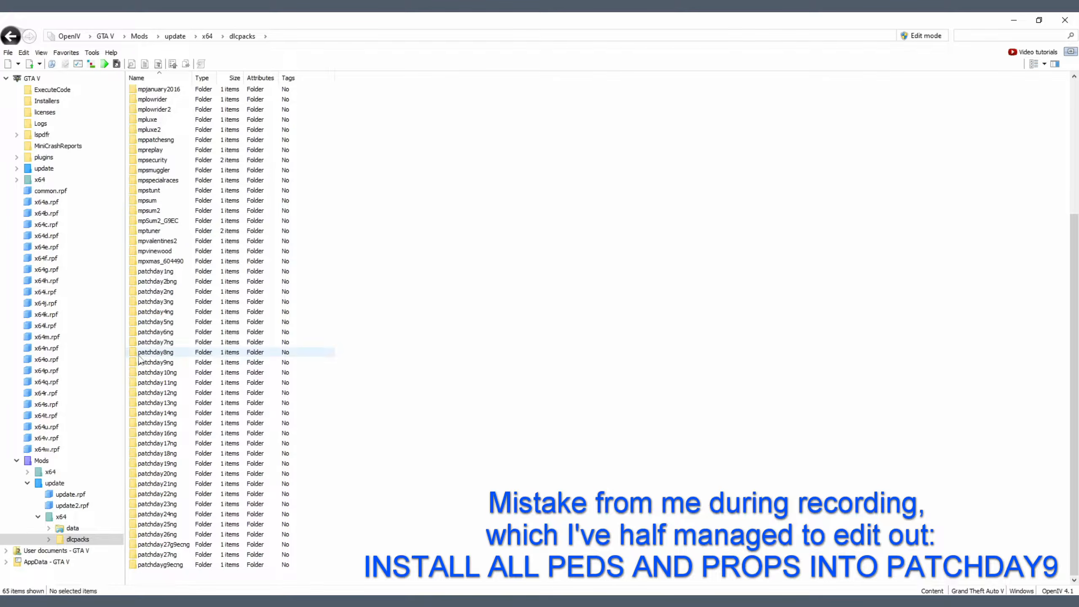
Open patchday9ng.rpf through patchday9ng, dlc.rpf, x64, models and cdimages, and restore the window beside the New Peds folder.
double_click(165, 363)
double_click(161, 103)
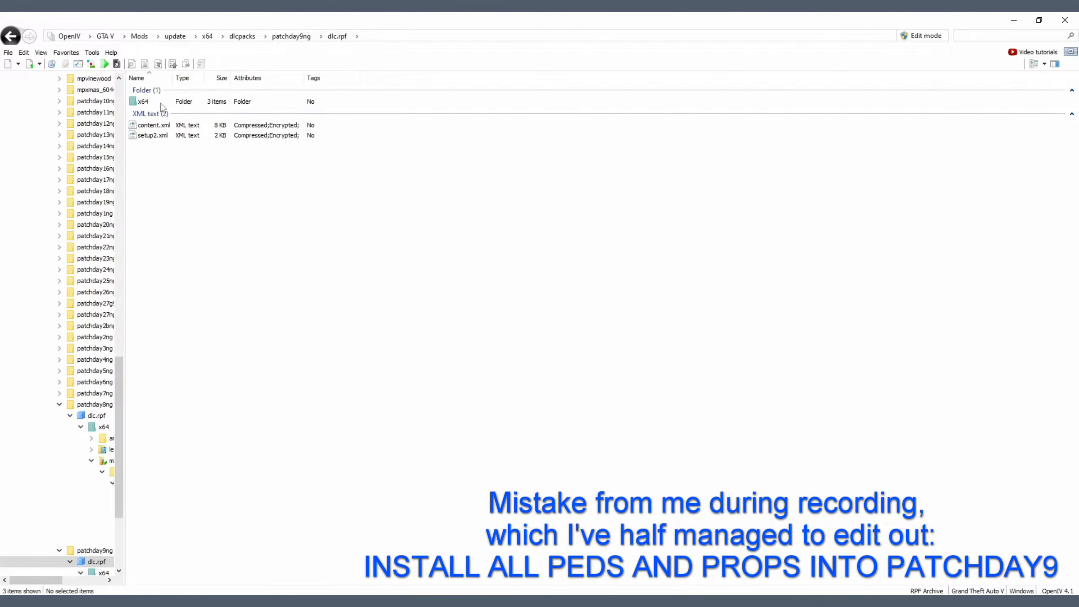
double_click(161, 102)
click(148, 123)
double_click(148, 123)
double_click(151, 103)
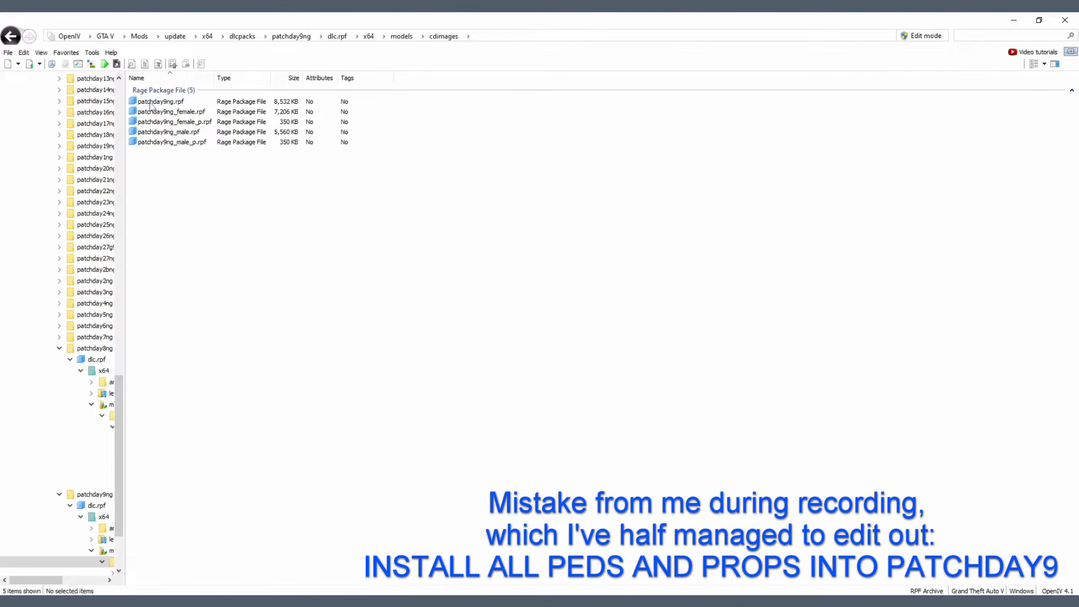
double_click(169, 105)
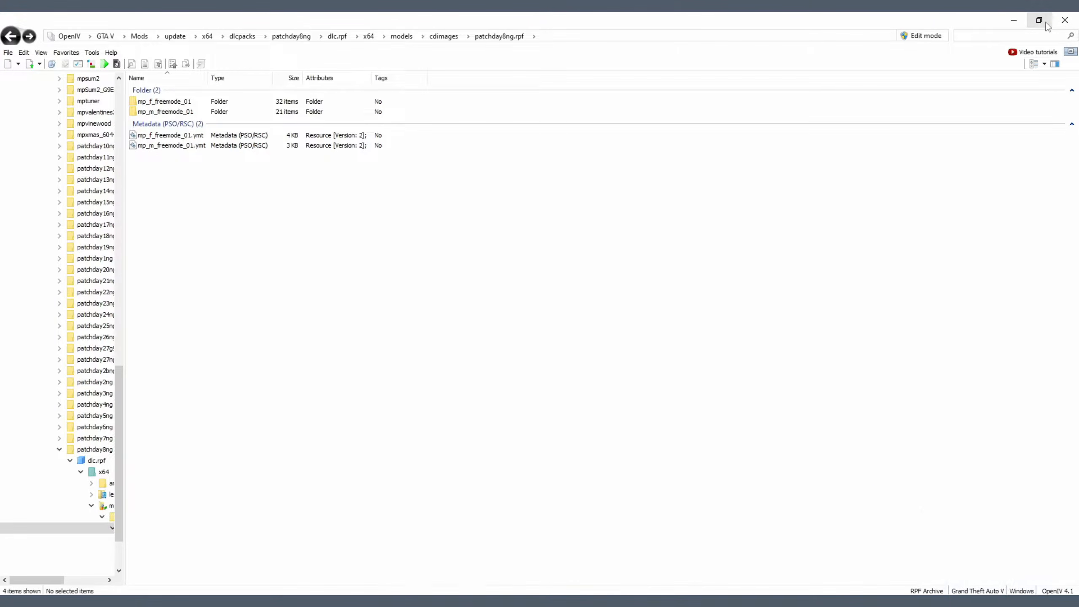
click(1039, 20)
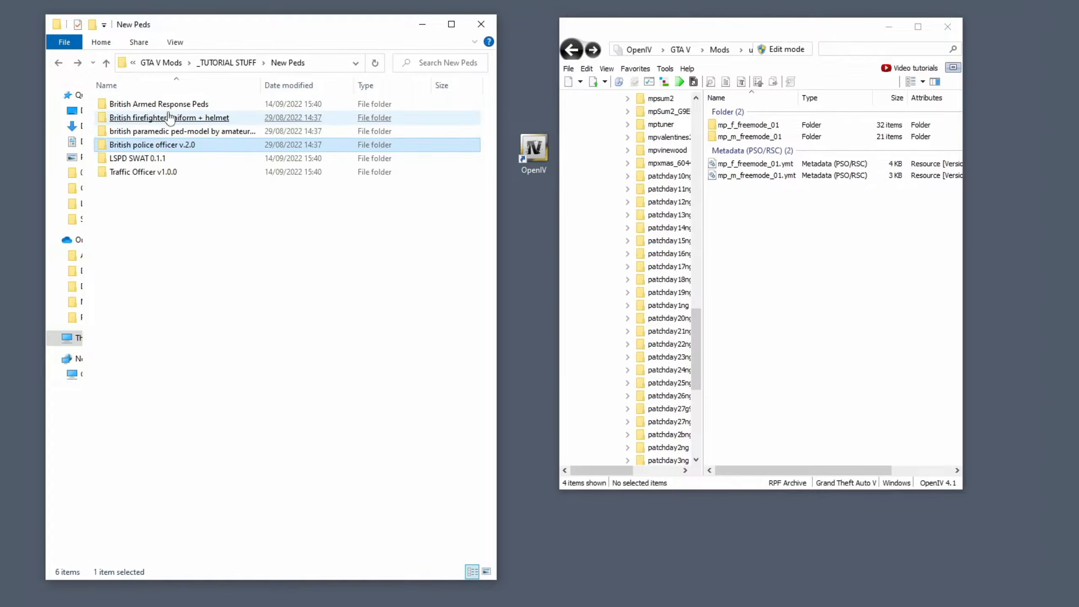
In File Explorer, open the All White folder under British police officer v.2.0, Female, Ped model.
click(166, 105)
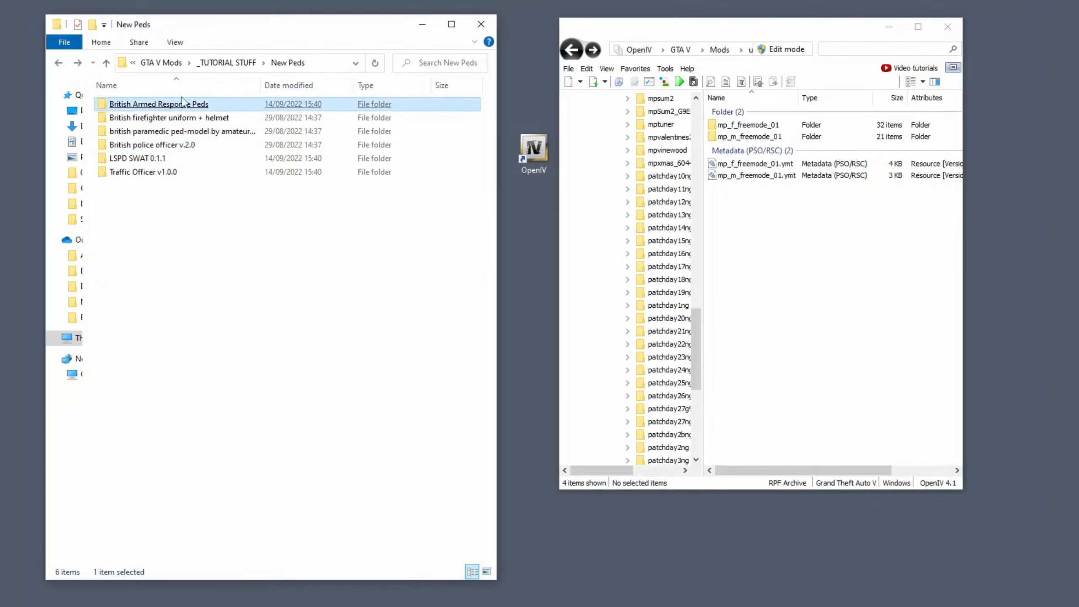
click(197, 237)
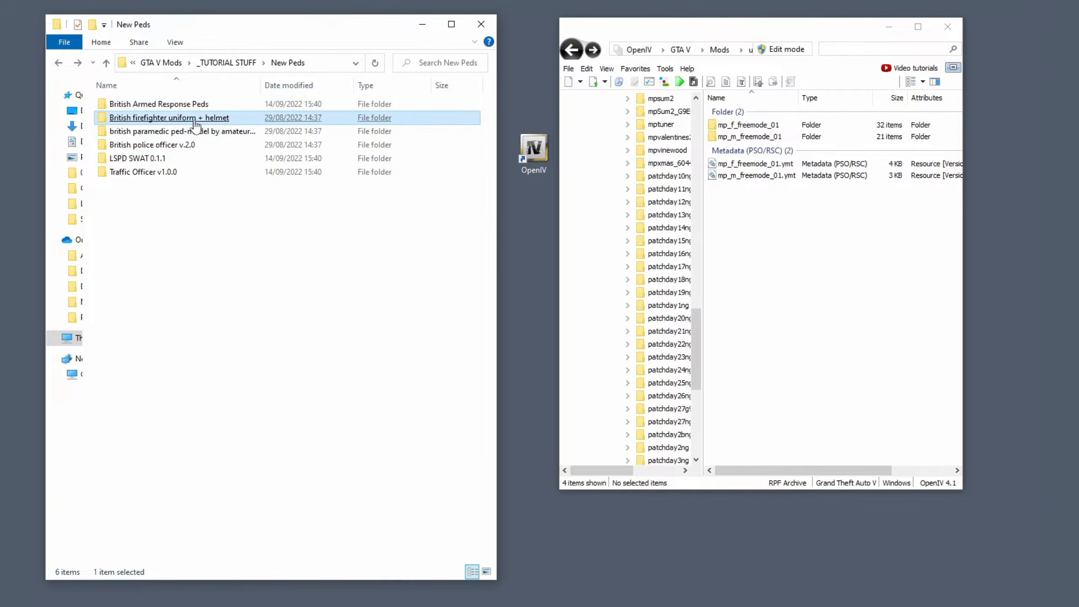
click(182, 217)
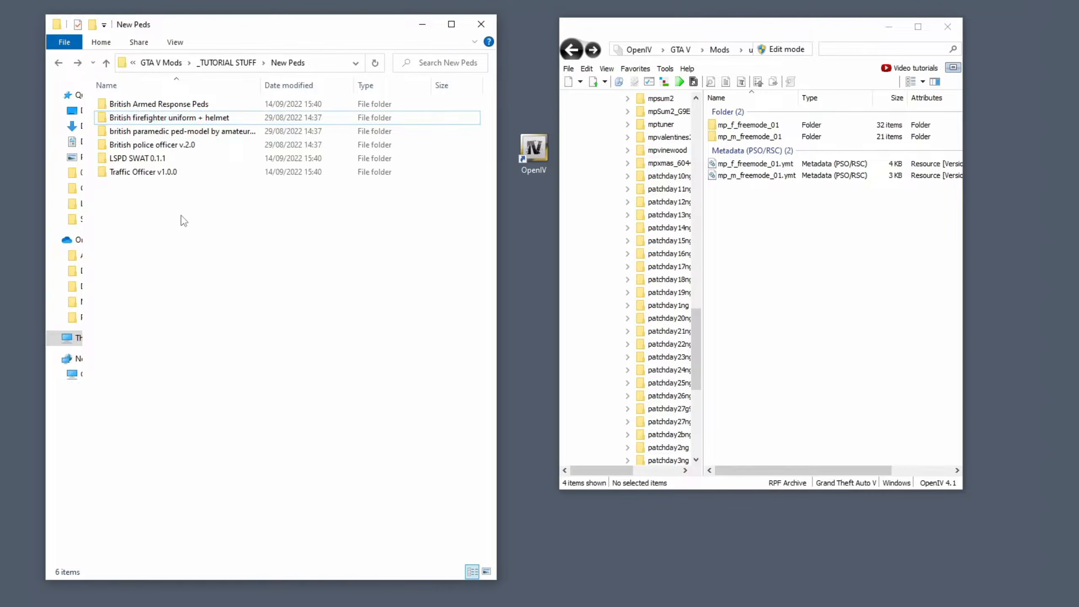
double_click(148, 145)
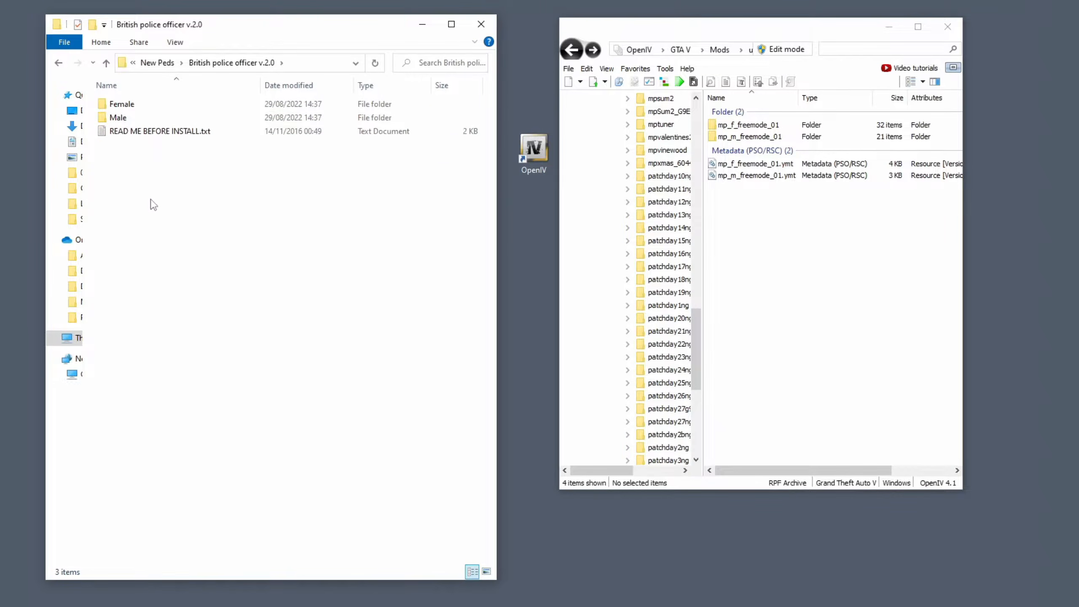
click(138, 103)
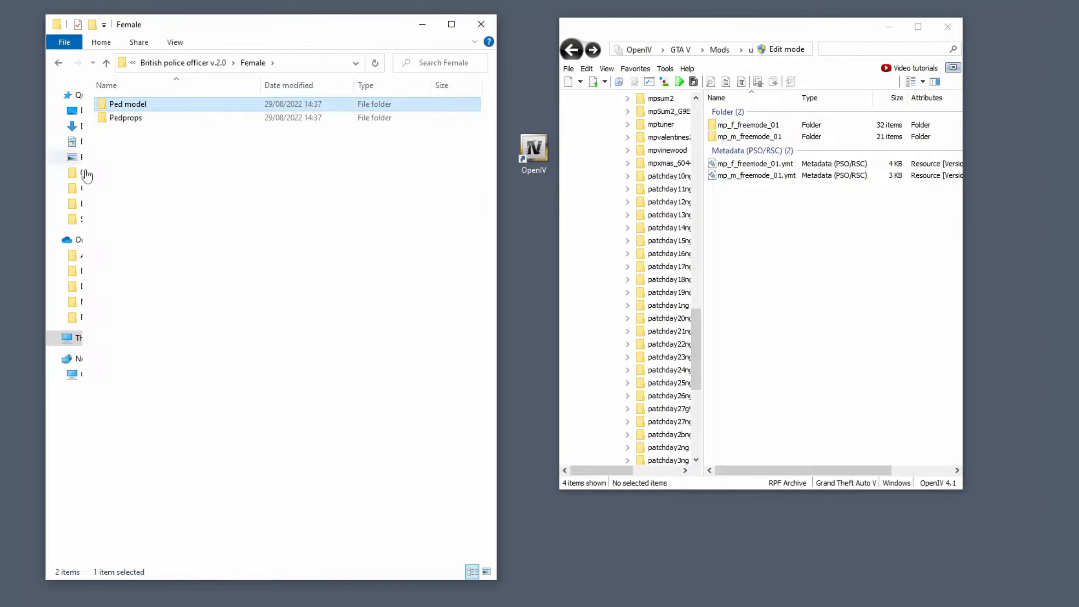
double_click(118, 108)
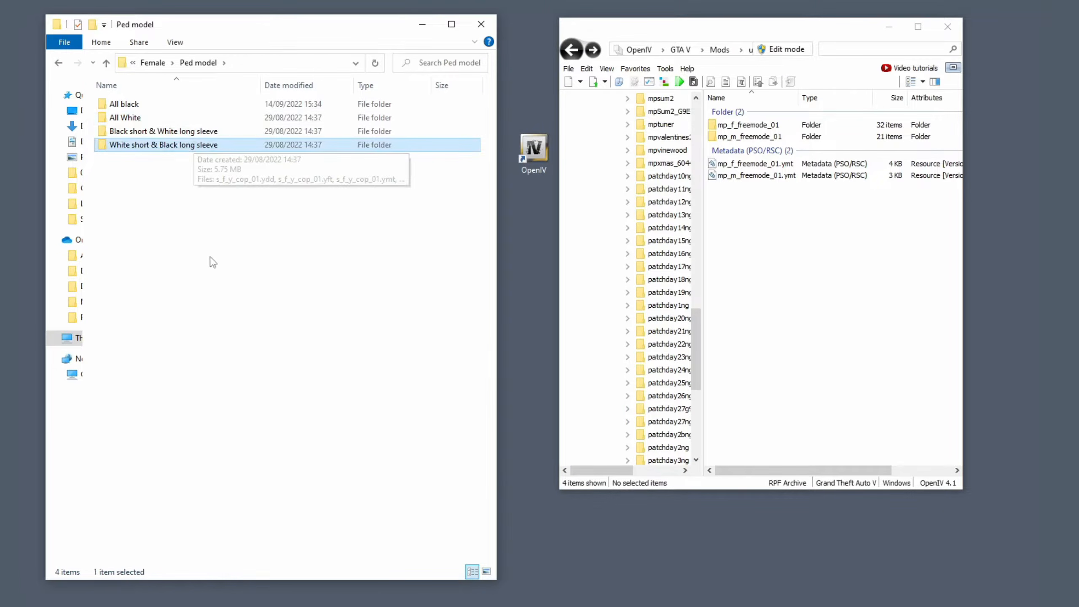
click(165, 182)
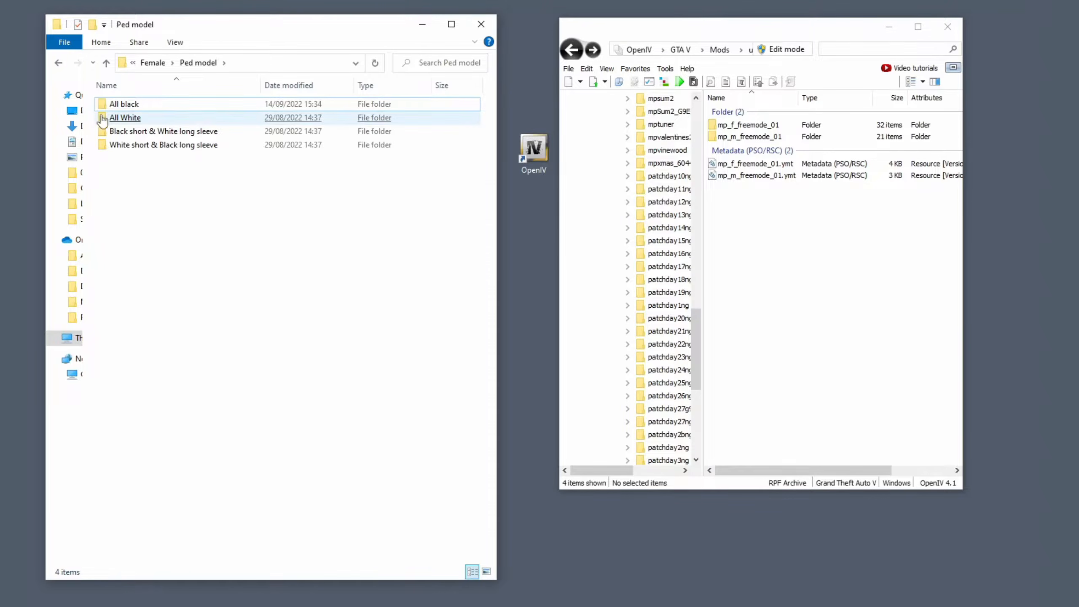
click(136, 118)
double_click(143, 118)
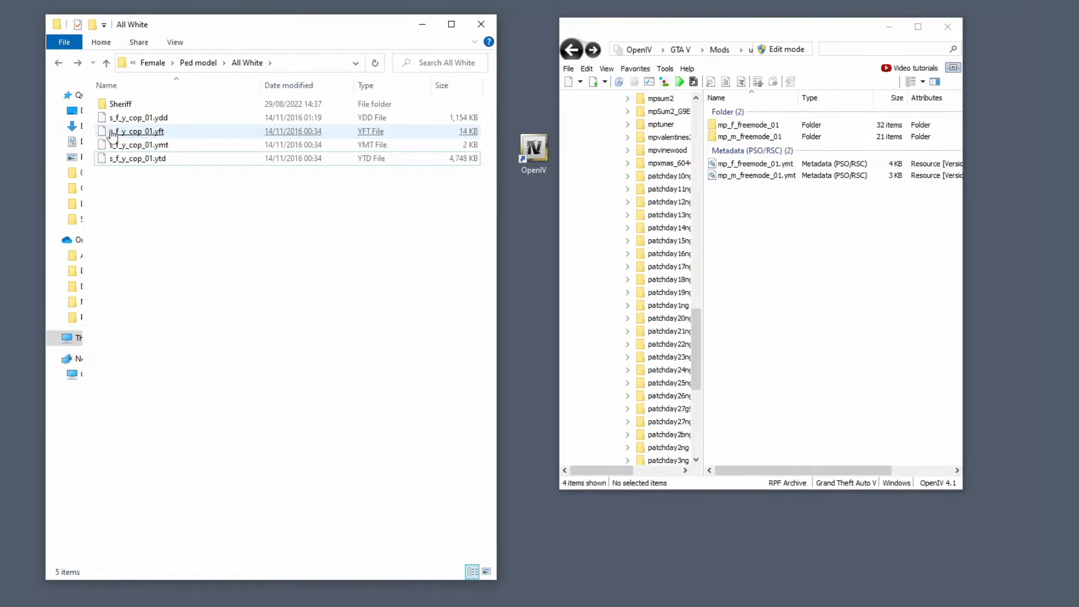
Enable OpenIV's edit mode, accepting the warning, and add the four s_f_y_cop_01 files from All White to the open archive.
click(169, 119)
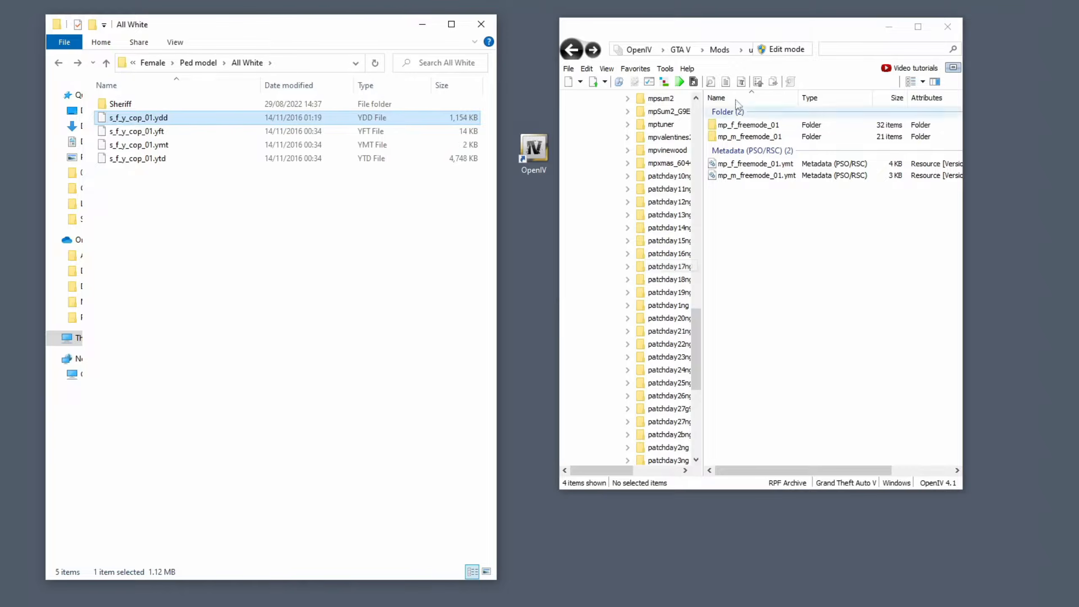
click(787, 50)
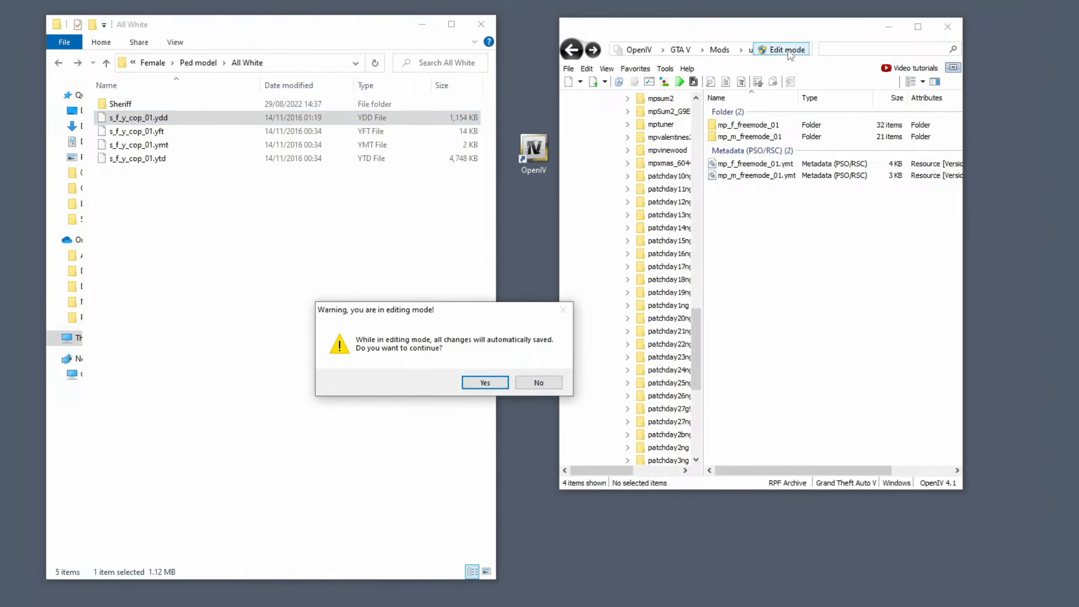
click(506, 388)
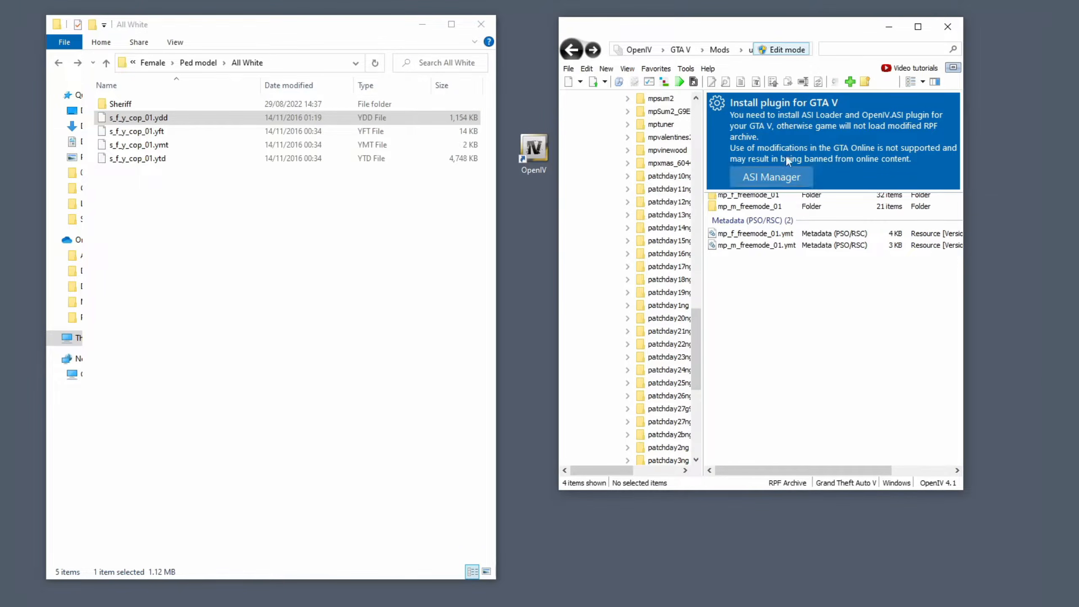
drag(158, 179, 799, 304)
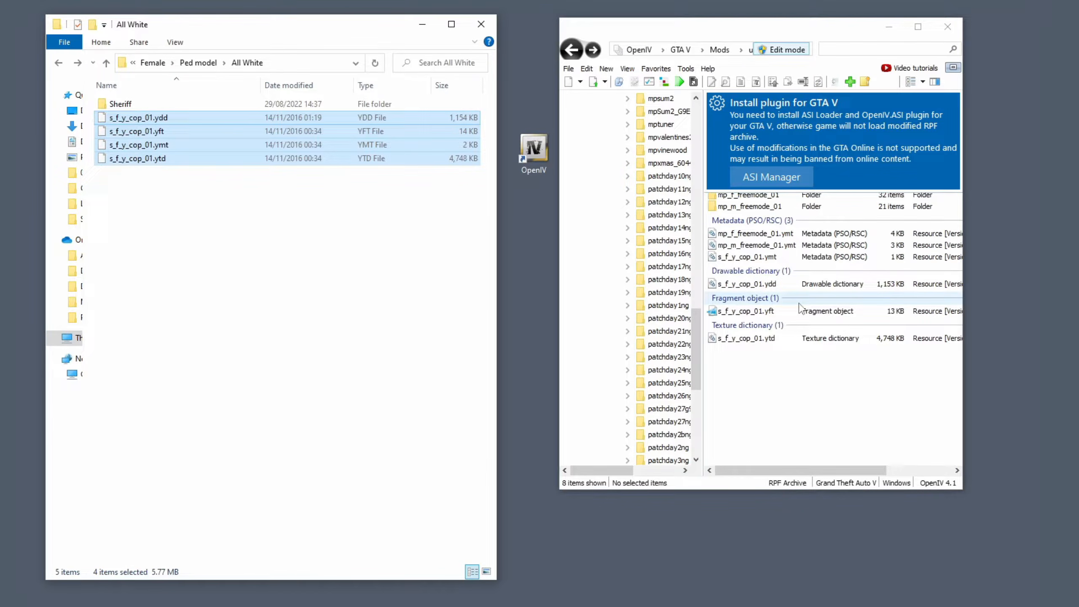
Maximize OpenIV, open s_f_y_cop_01.ydd in the model viewer and enable multiple rendering with hair_000_r shown.
click(918, 27)
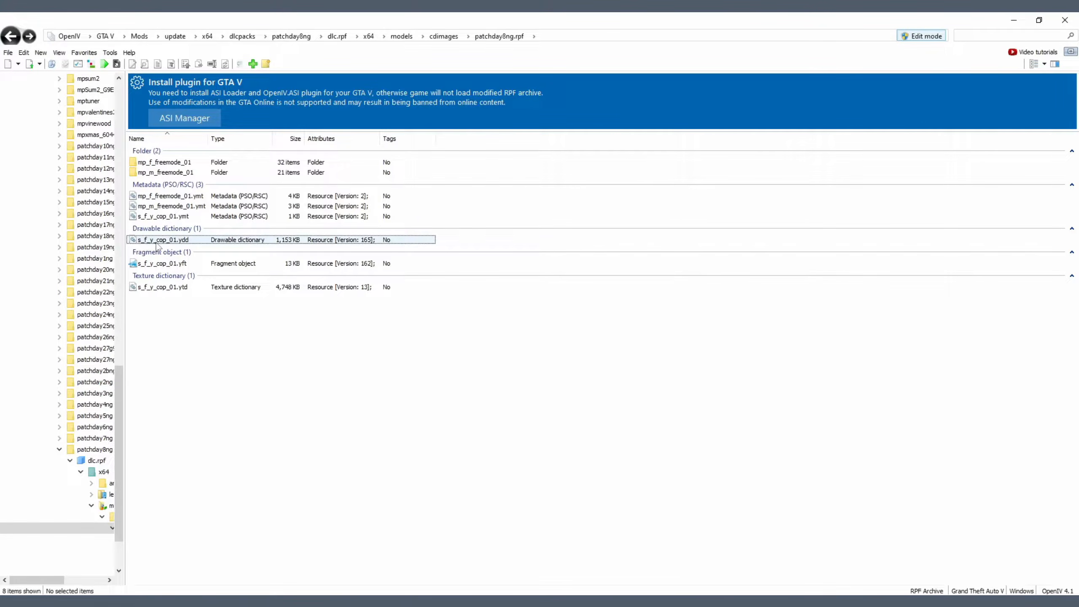
double_click(190, 243)
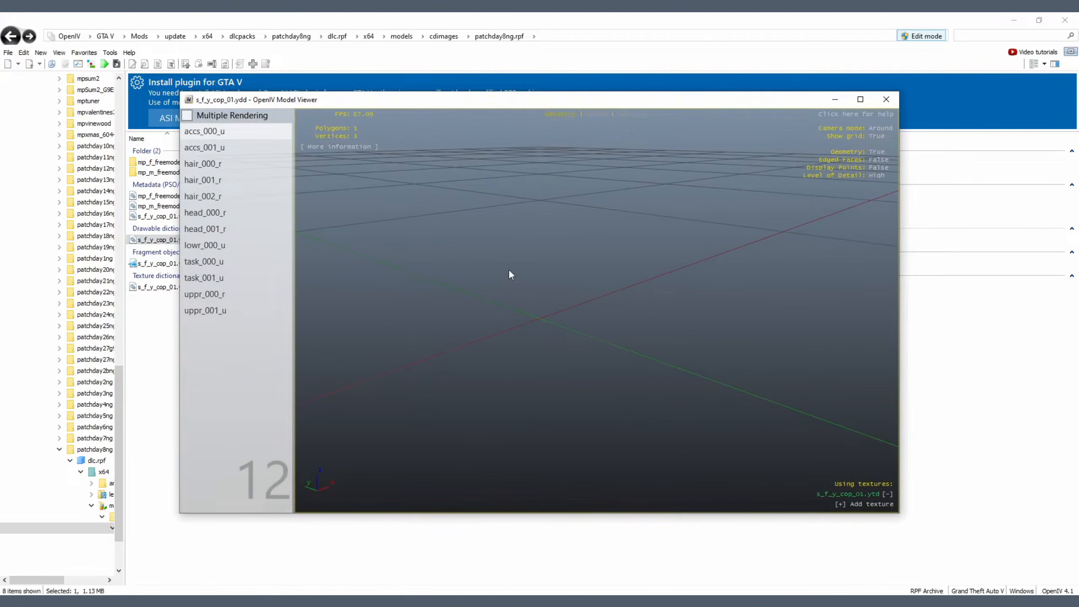
click(187, 115)
click(186, 163)
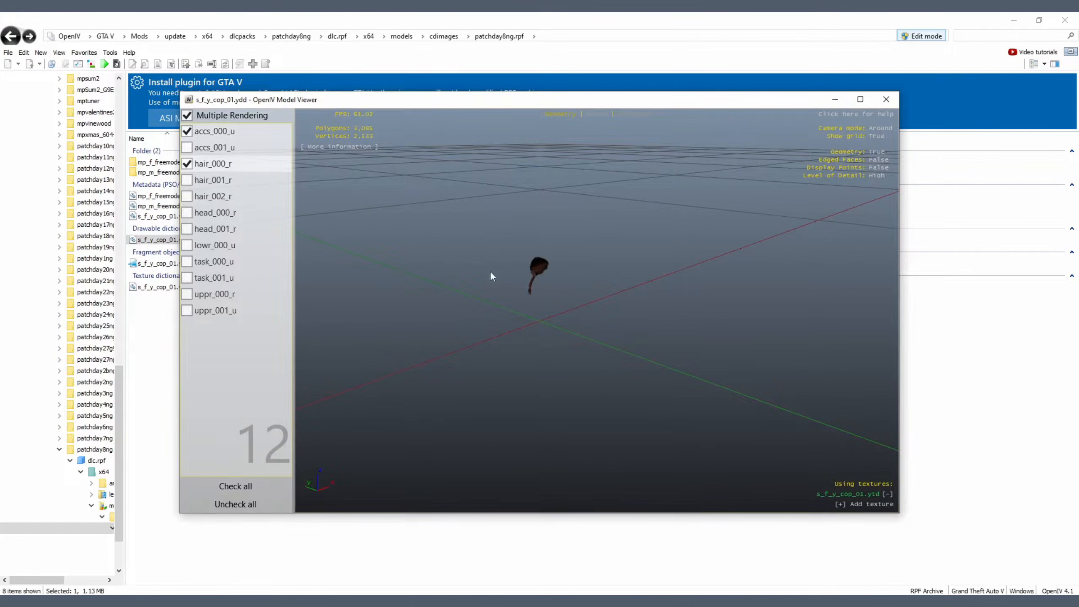
drag(507, 264, 421, 256)
Replace hair_000_r with hair_001_r in the preview and show head_000_r, lowr_000_u, task_000_u and uppr_000_r.
click(186, 164)
click(187, 213)
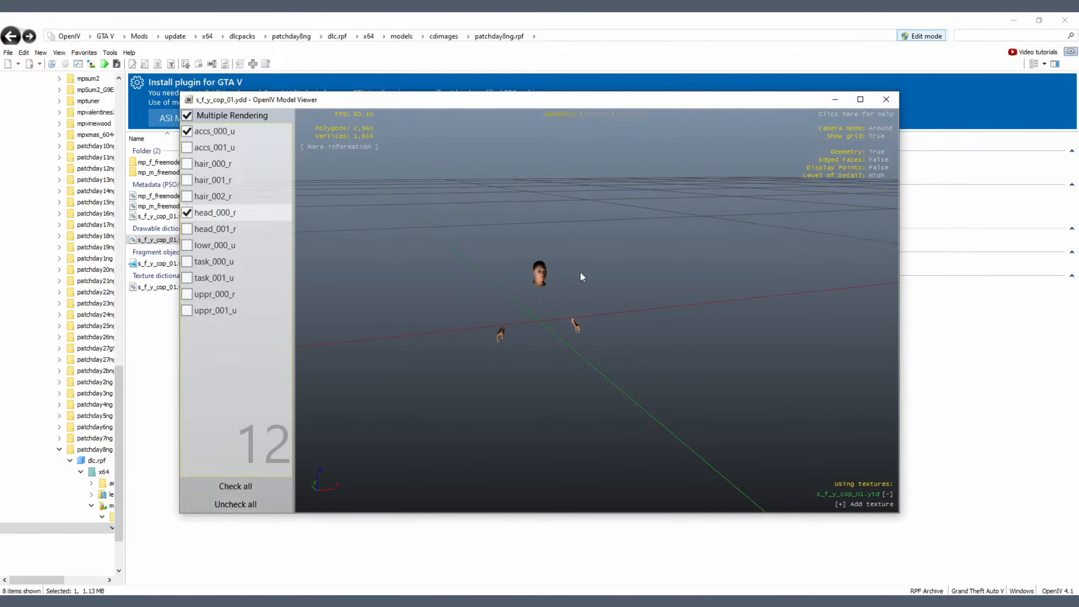
click(192, 181)
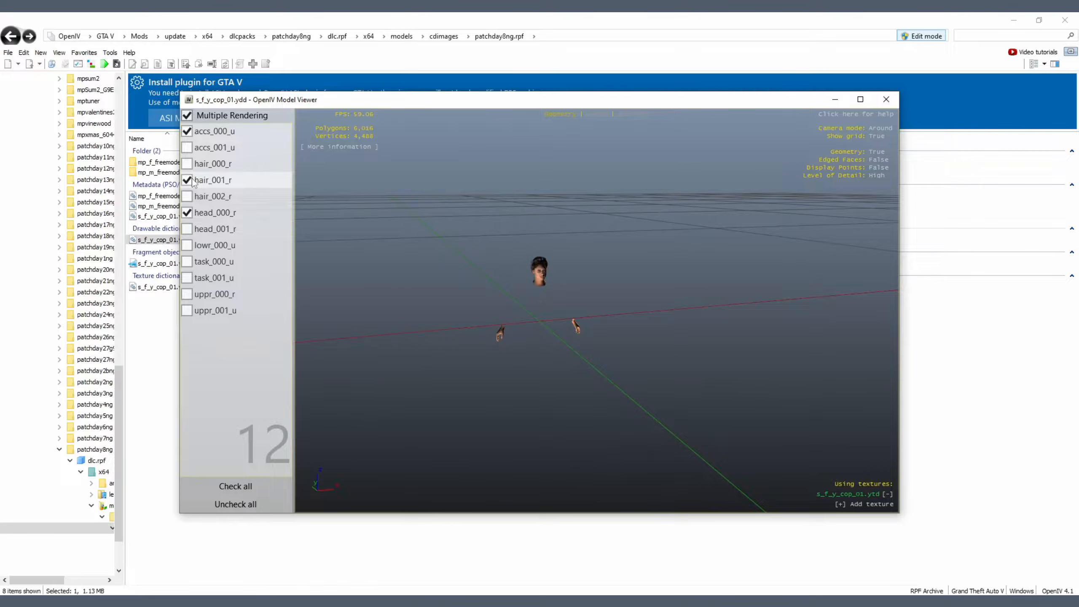
click(187, 246)
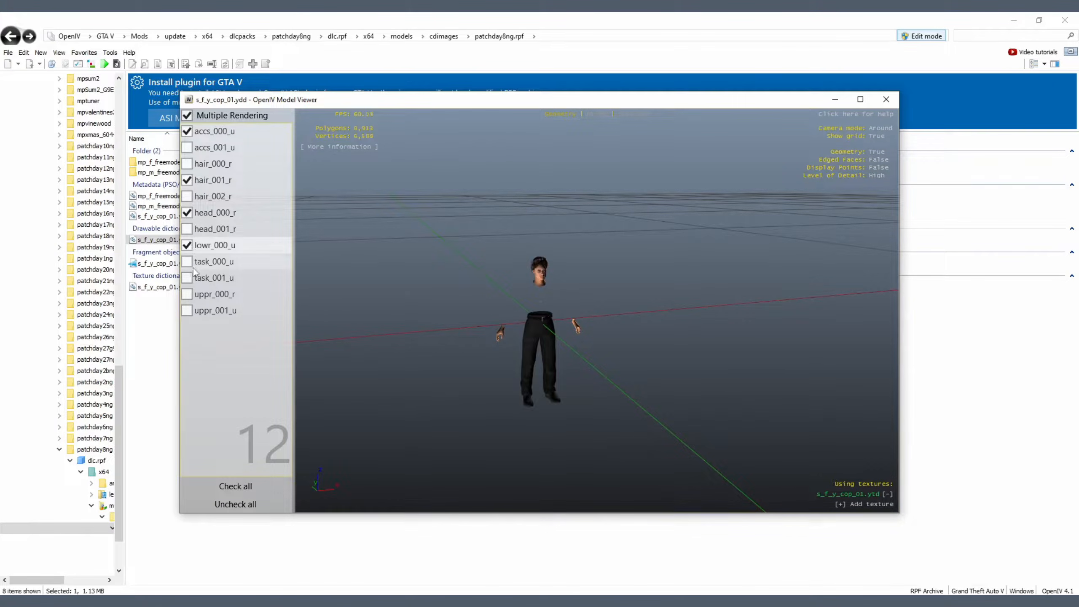
click(187, 262)
click(187, 295)
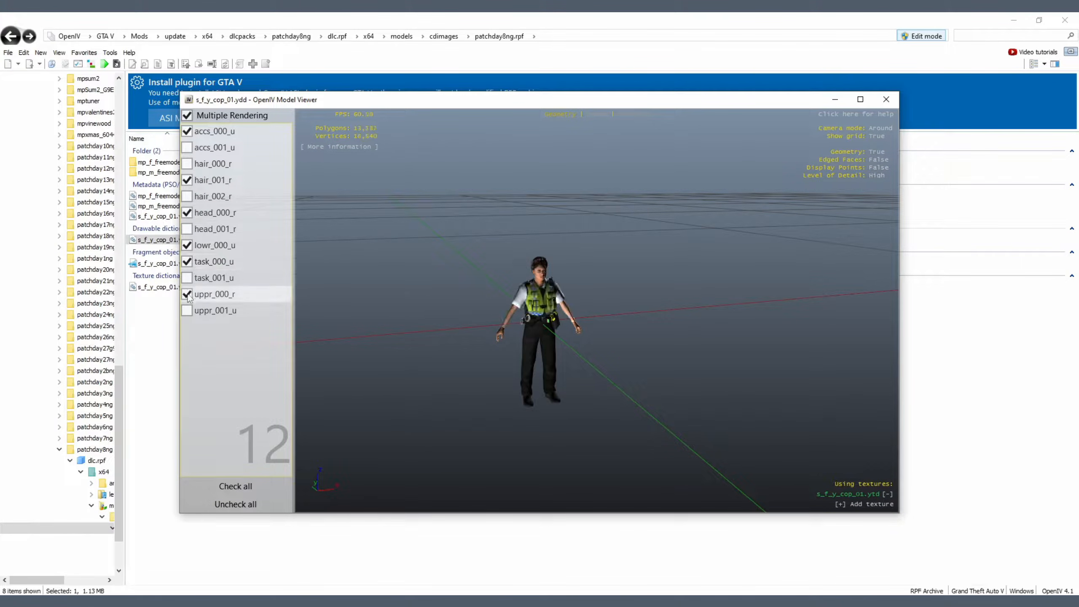
Swap the previewed upper body from uppr_000_r to uppr_001_u and inspect the officer's vest from behind.
click(187, 310)
click(186, 294)
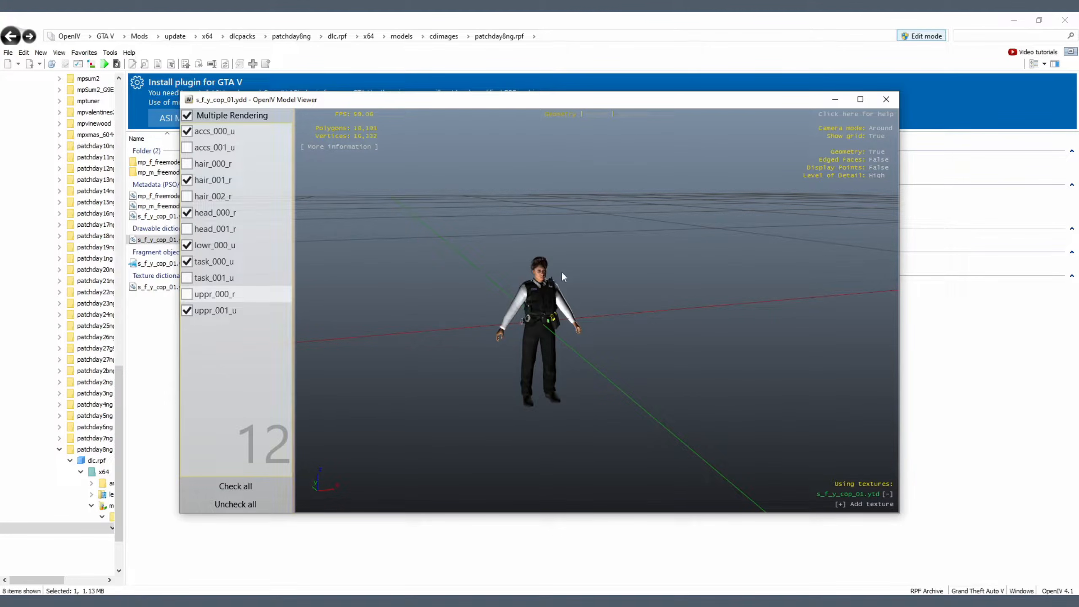
scroll(556, 293, up, 5)
drag(555, 292, 383, 276)
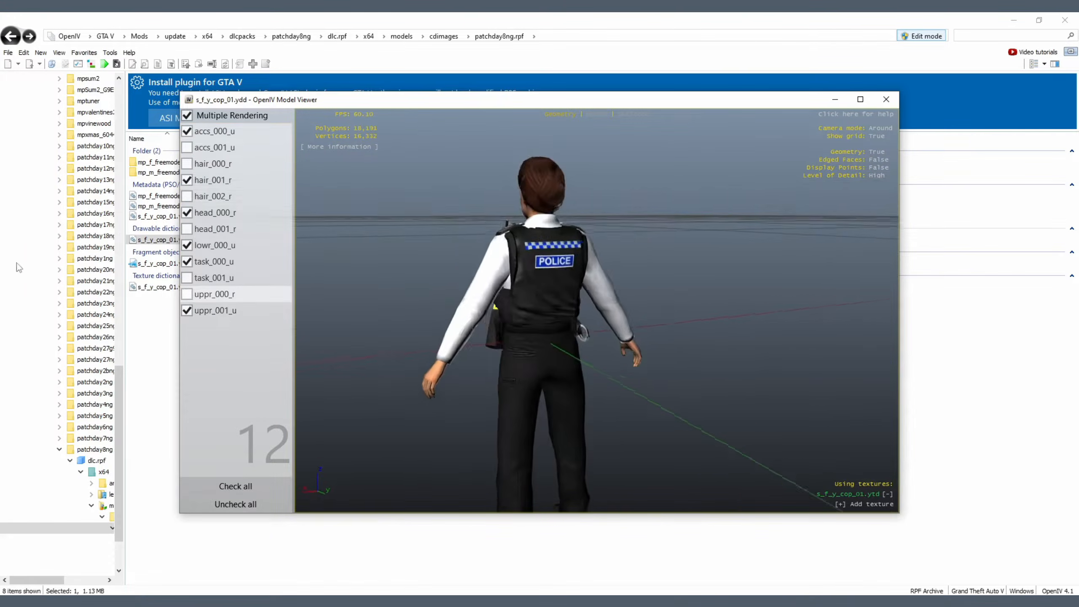
Swap the previewed head to head_001_r and the hair to hair_000_r, and view the officer from the front.
click(186, 213)
click(187, 229)
click(187, 180)
click(186, 164)
drag(552, 238, 457, 176)
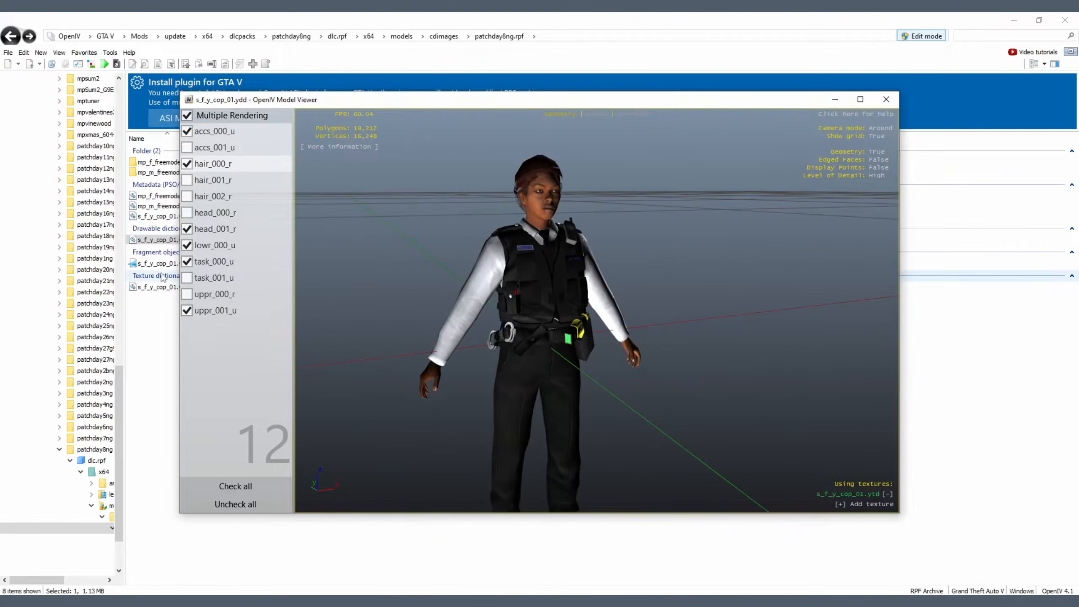
Replace the task_000_u belt equipment with task_001_u in the preview and inspect it on the officer.
click(187, 261)
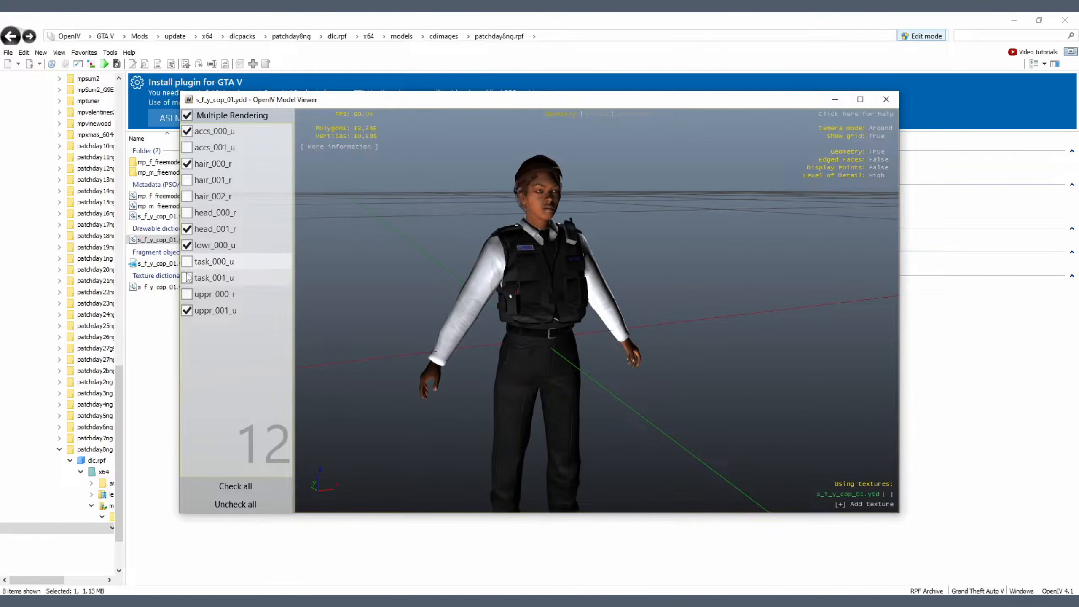
click(186, 277)
drag(710, 340, 546, 287)
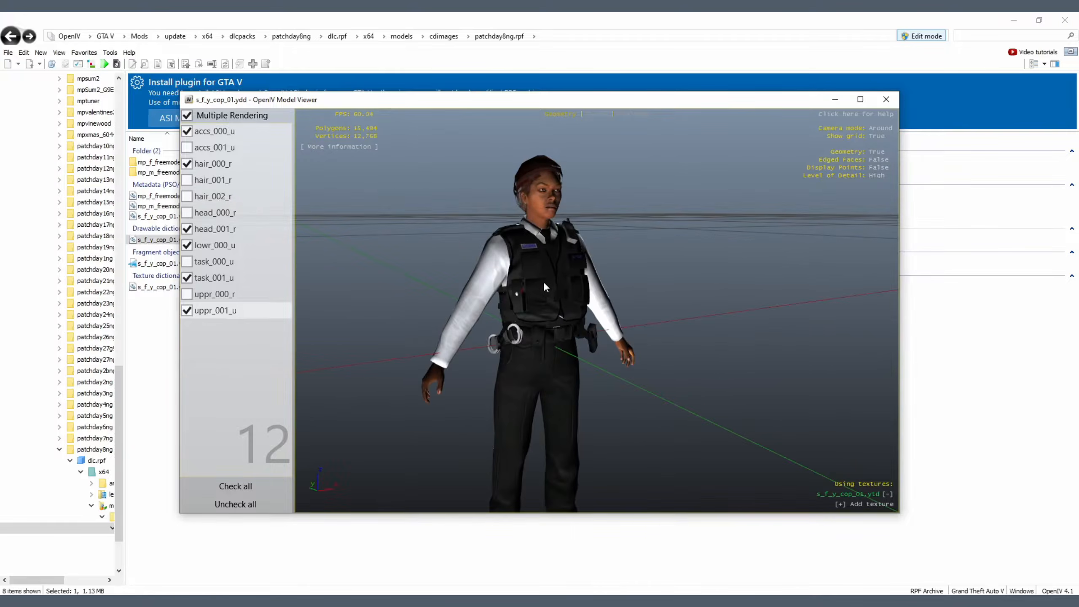
Swap the previewed upper body from uppr_001_u to uppr_000_r, inspect the officer, and close the model preview.
click(186, 311)
click(187, 294)
drag(382, 281, 499, 208)
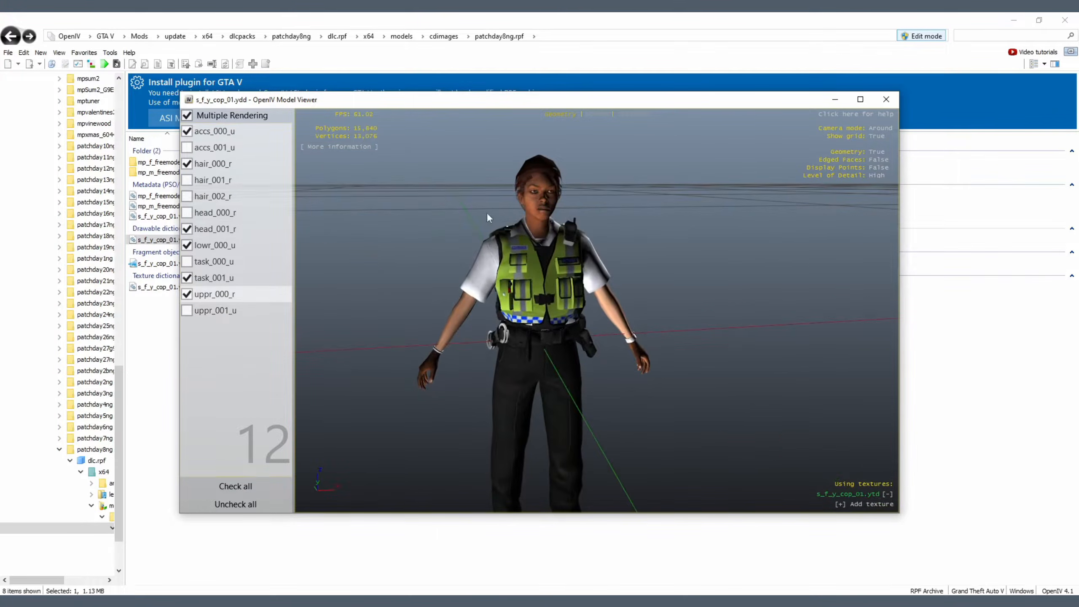
drag(583, 254, 512, 257)
key(Escape)
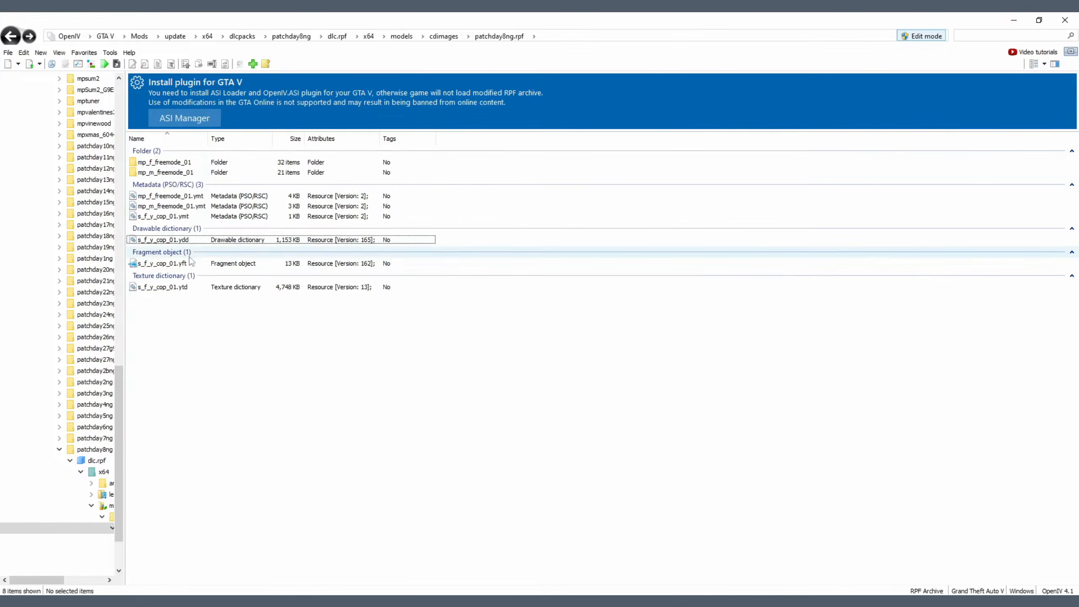
click(1039, 20)
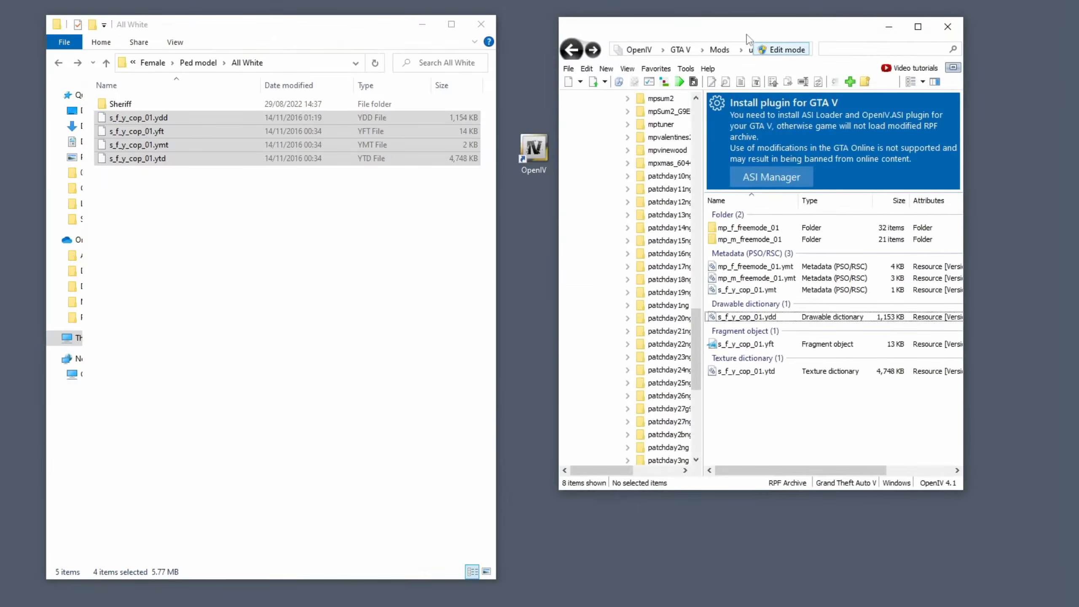
Add the four s_f_y_sheriff_01 files from the female All black model's Sheriff folder to patchday8ng.rpf.
click(277, 320)
key(BackSpace)
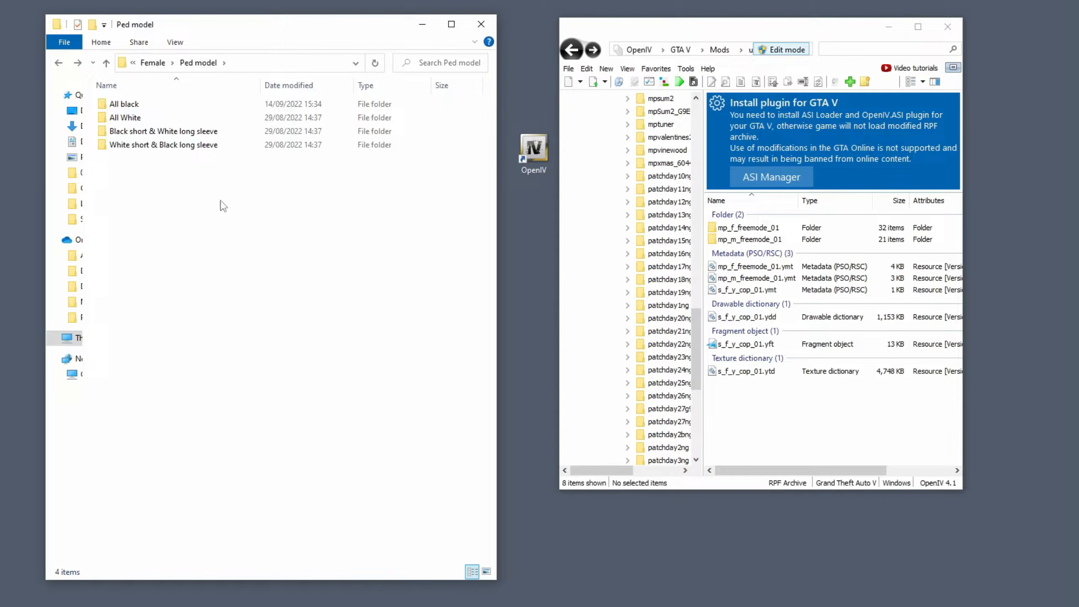
click(129, 107)
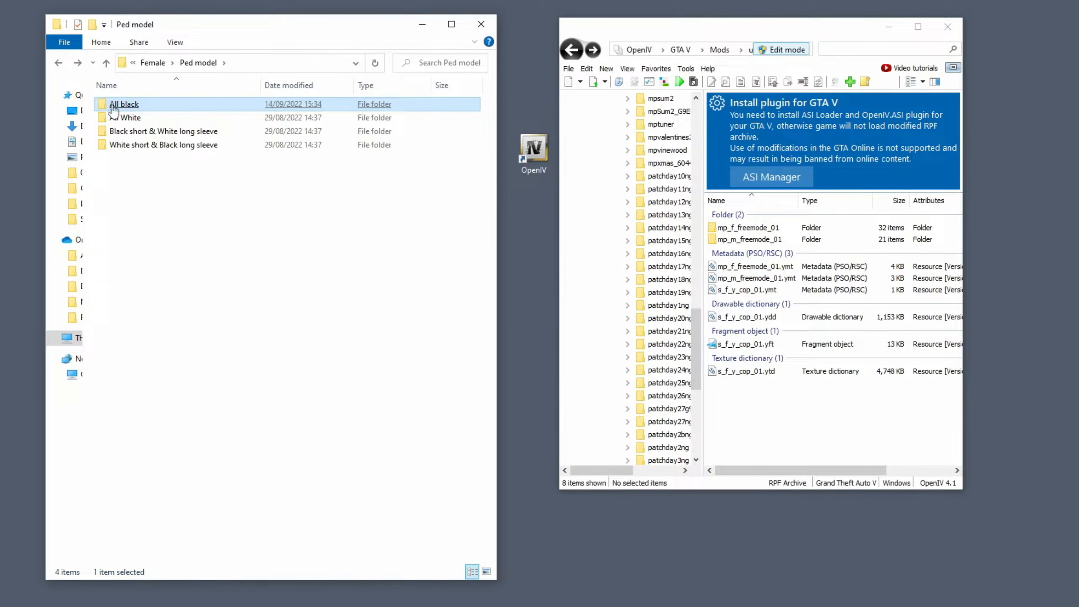
double_click(128, 107)
click(139, 109)
double_click(147, 107)
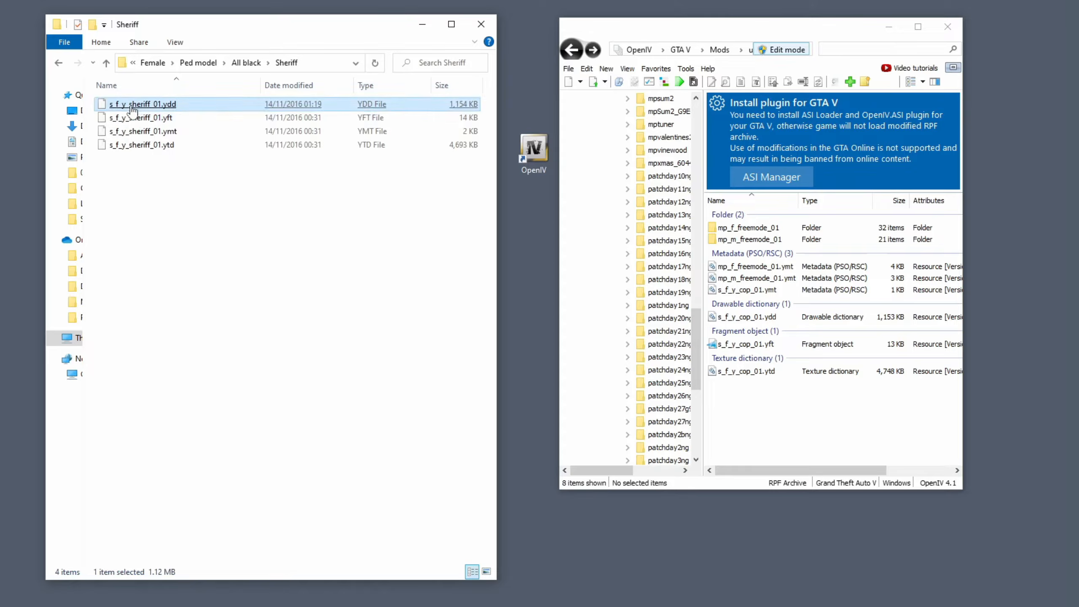
click(151, 167)
drag(151, 167, 570, 301)
drag(784, 422, 784, 422)
key(alt+Left)
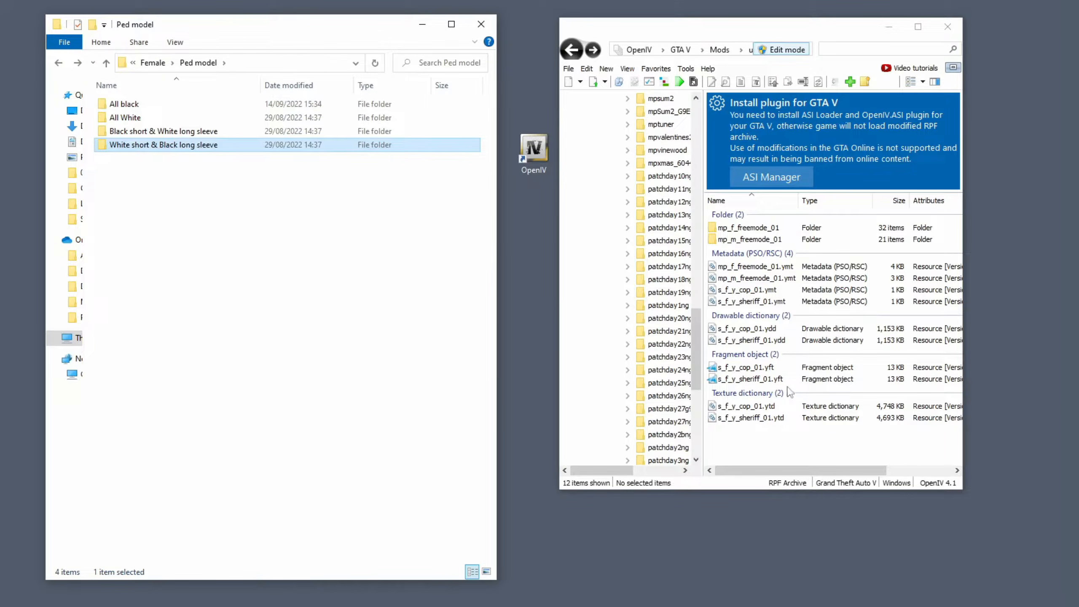
click(239, 251)
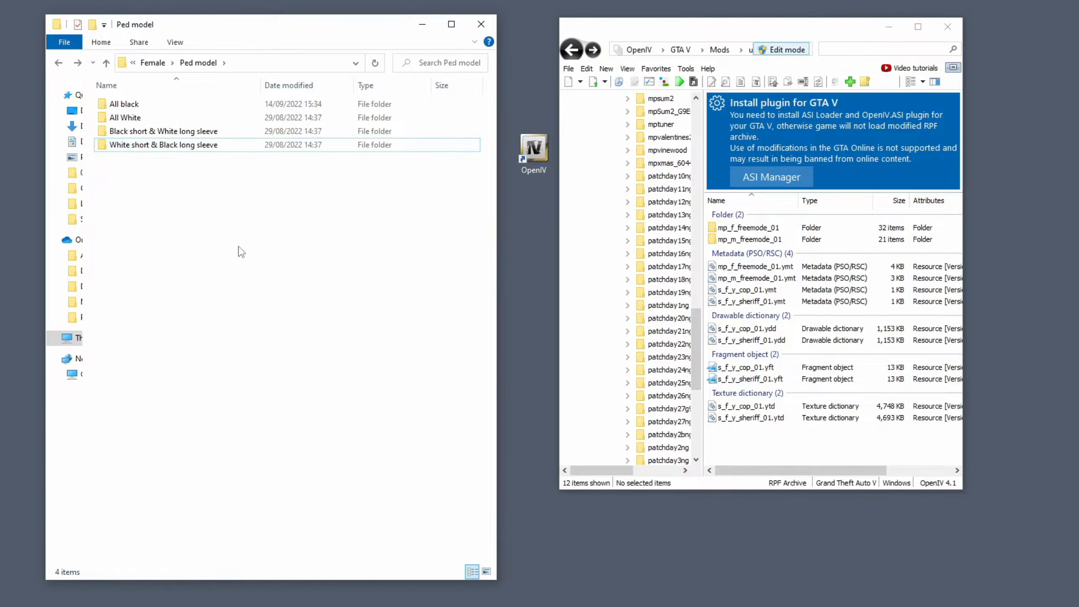
Add s_f_y_cop_01_p.ydd and s_f_y_cop_01_p.ytd from the Female Pedprops folder to patchday8ng.rpf.
click(59, 63)
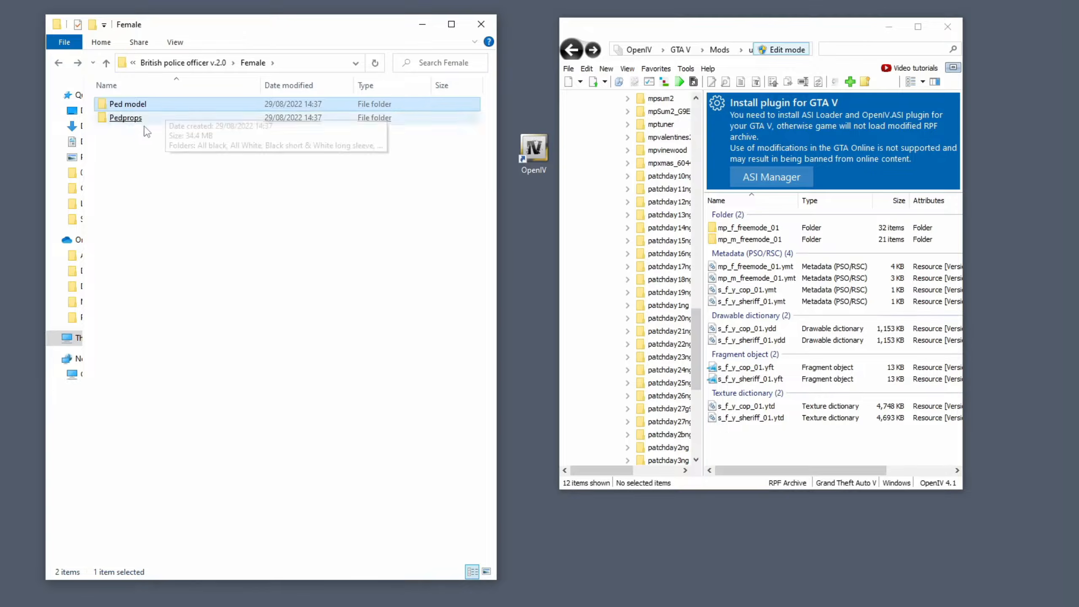
click(140, 118)
double_click(141, 119)
click(149, 131)
drag(166, 152, 773, 323)
Preview the female officer's prop models in s_f_y_cop_01_p.ydd.
click(918, 27)
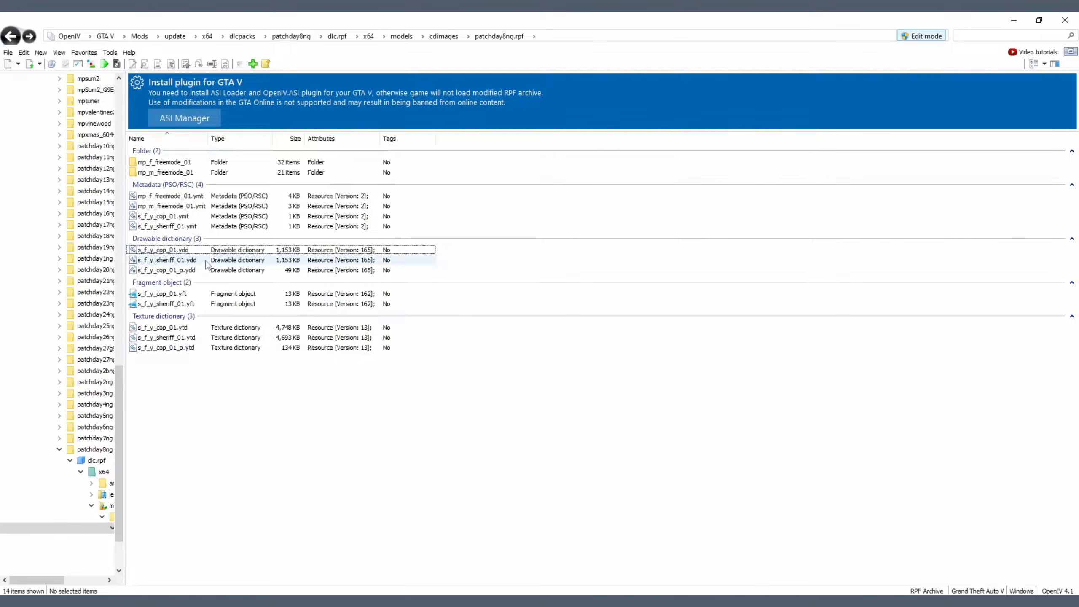
double_click(168, 271)
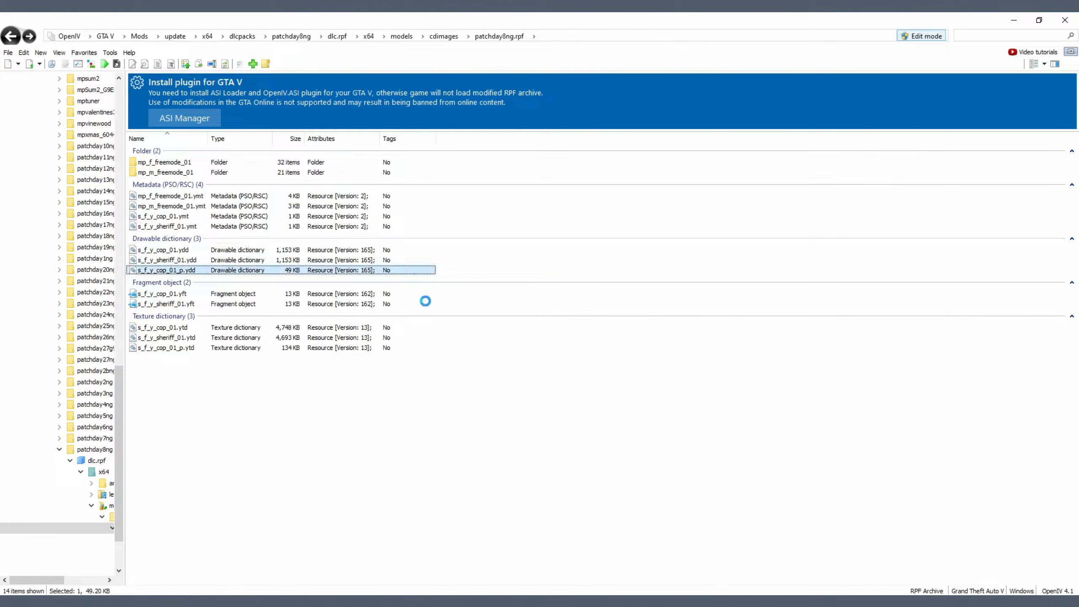
drag(328, 237, 646, 182)
scroll(553, 285, down, 5)
click(187, 147)
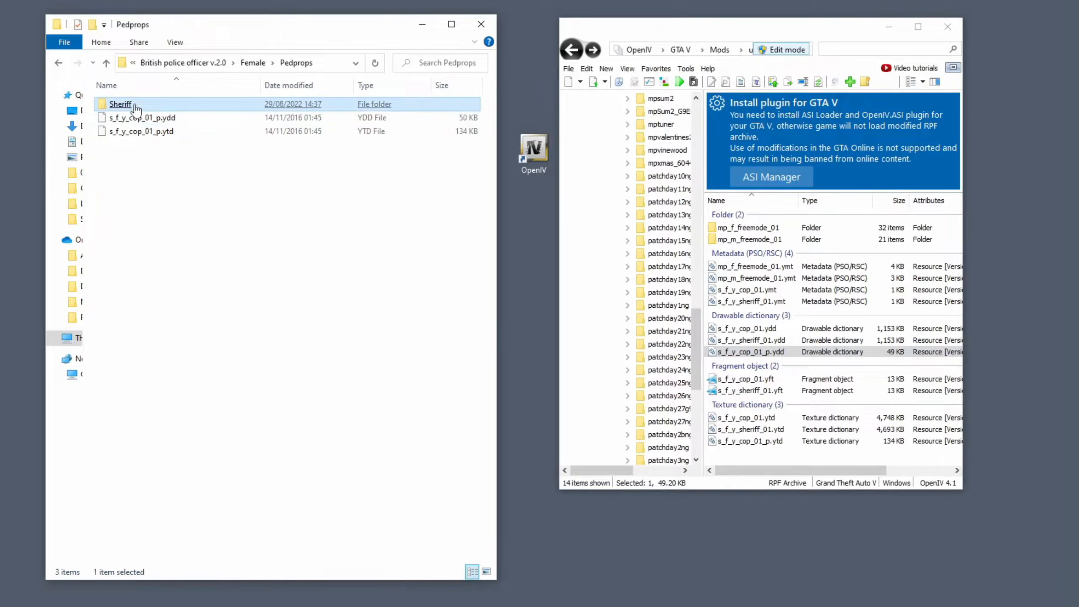
Add s_f_y_sheriff_01_p.ydd and s_f_y_sheriff_01_p.ytd from the female props' Sheriff folder to patchday8ng.rpf.
double_click(128, 102)
drag(164, 149, 655, 351)
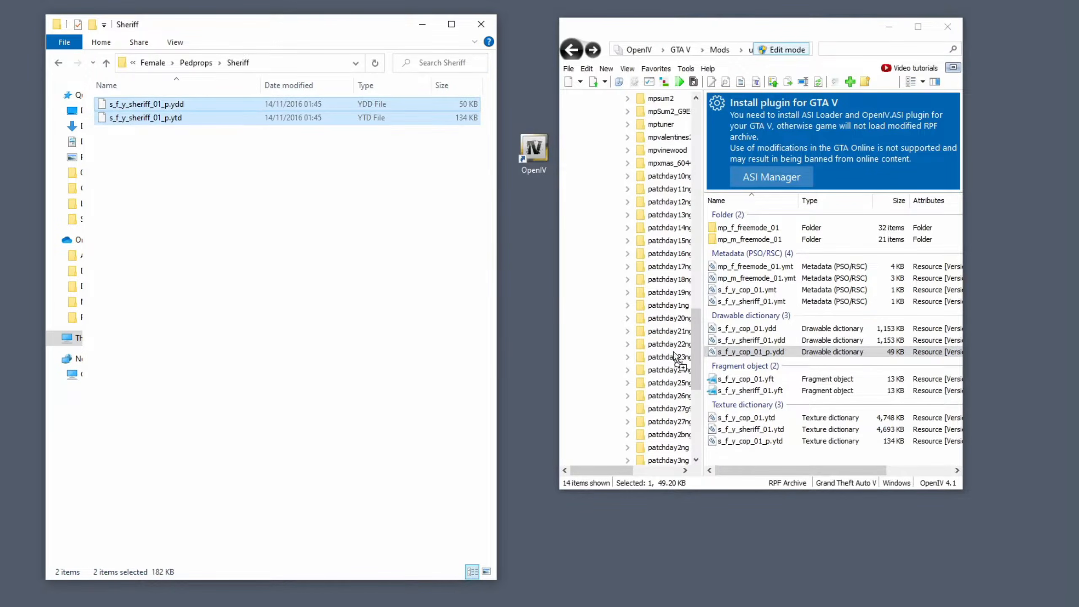
drag(861, 382, 862, 382)
Add the s_m_y_cop_01_p and s_m_y_sheriff_01_p files from the Male Pedprops folder and its Sheriff subfolder to patchday8ng.rpf.
click(59, 62)
click(58, 63)
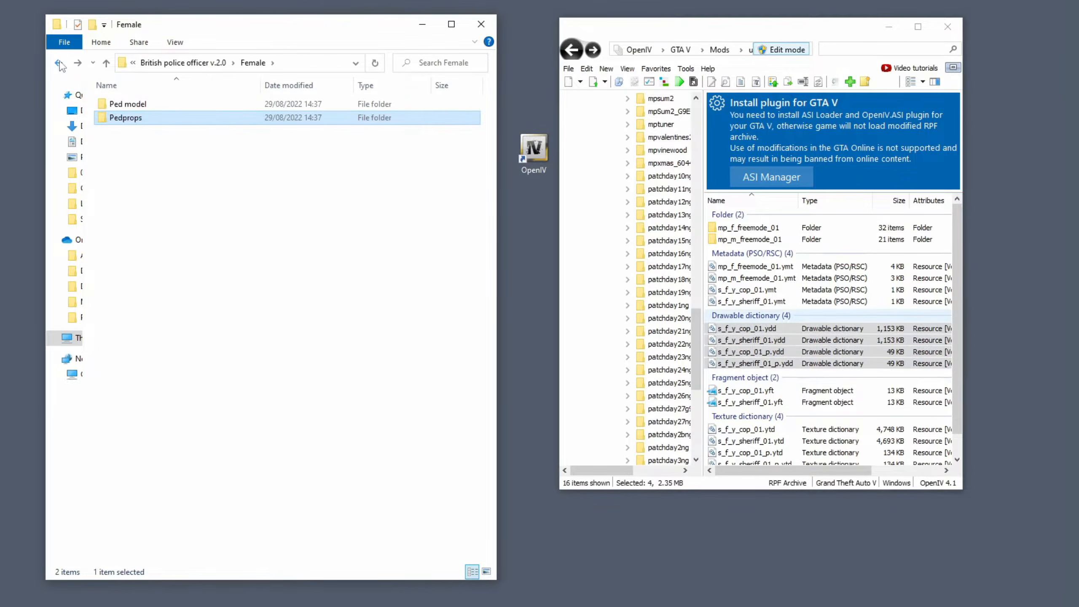
click(58, 63)
click(59, 63)
click(77, 62)
double_click(128, 118)
double_click(136, 125)
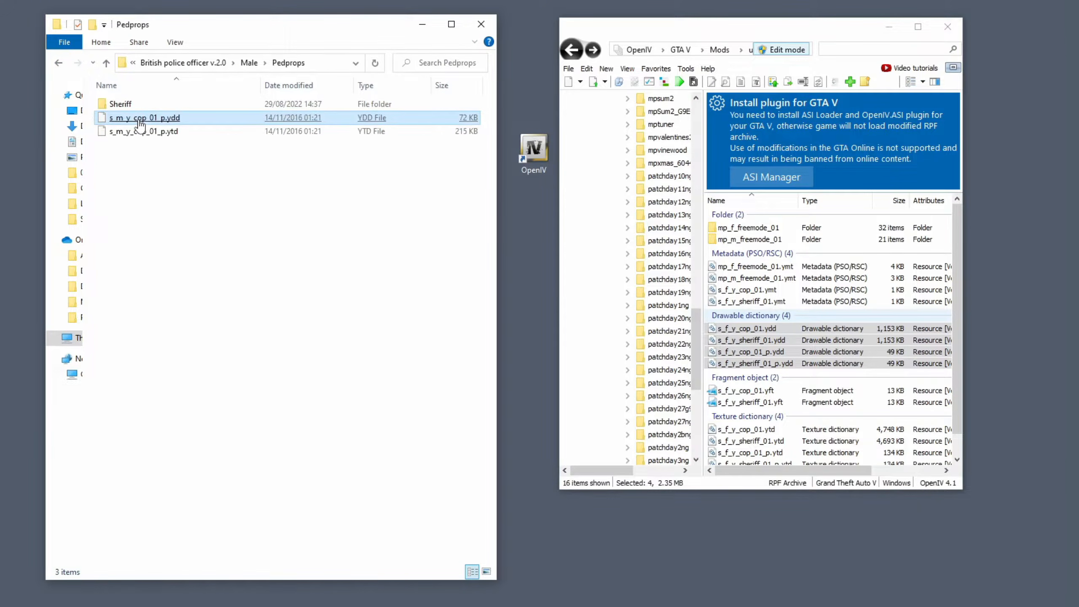
drag(151, 155, 641, 308)
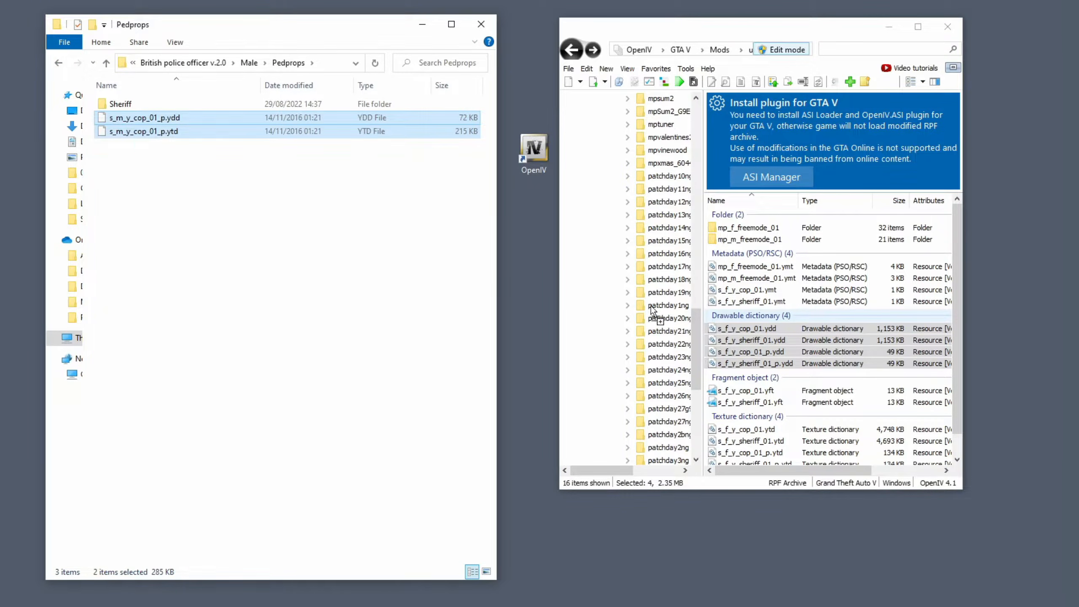
drag(762, 327, 762, 328)
double_click(195, 105)
drag(156, 164, 756, 293)
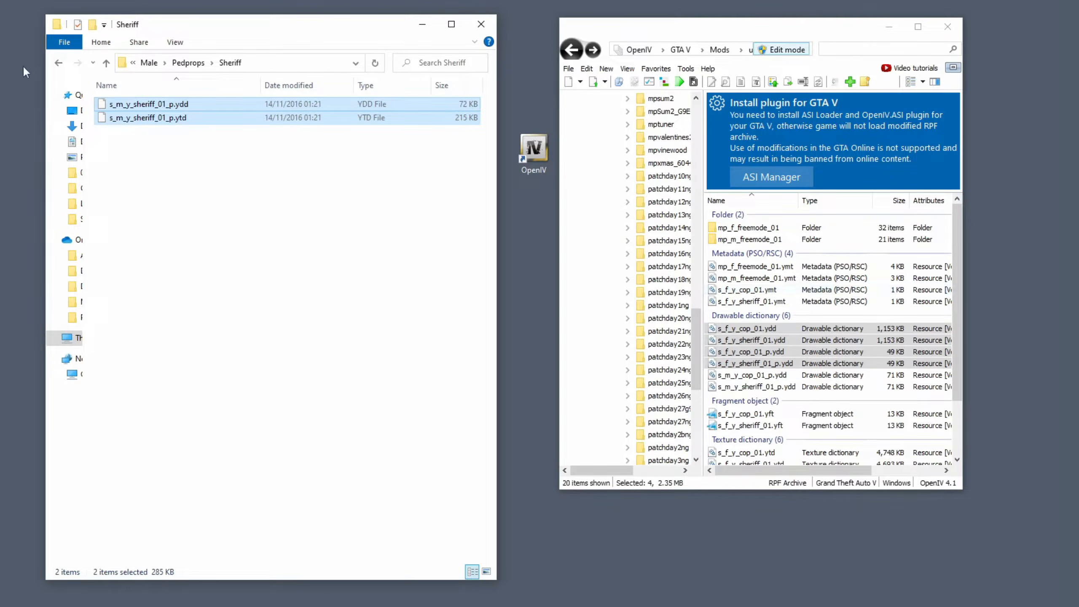
Add the four s_m_y_cop_01 files from the male All White ped model folder to patchday8ng.rpf.
click(60, 62)
click(59, 62)
double_click(120, 105)
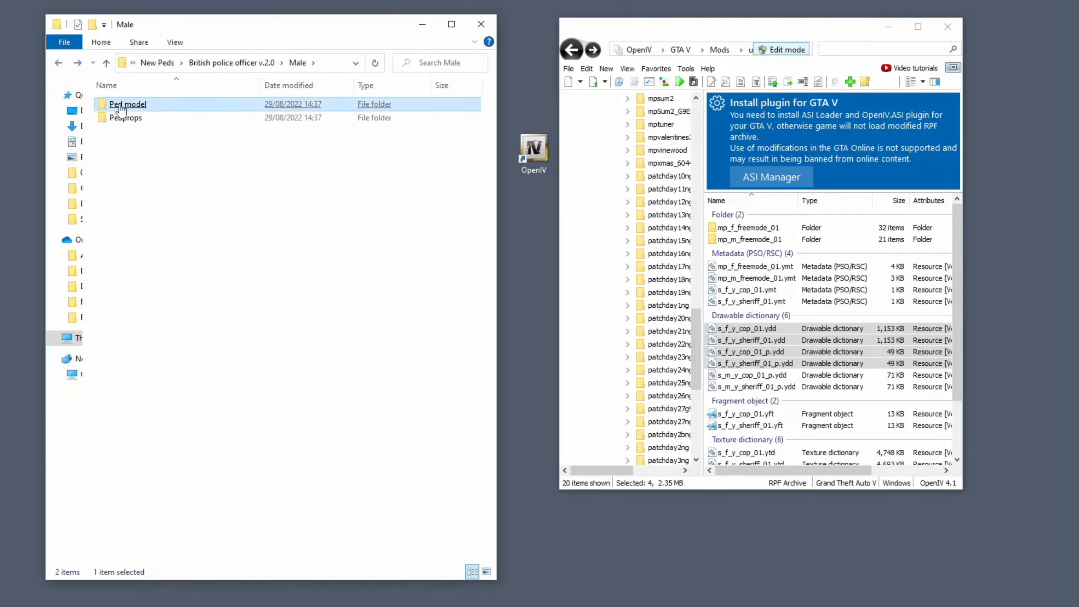
double_click(125, 117)
click(140, 131)
drag(167, 177, 142, 123)
drag(142, 123, 783, 336)
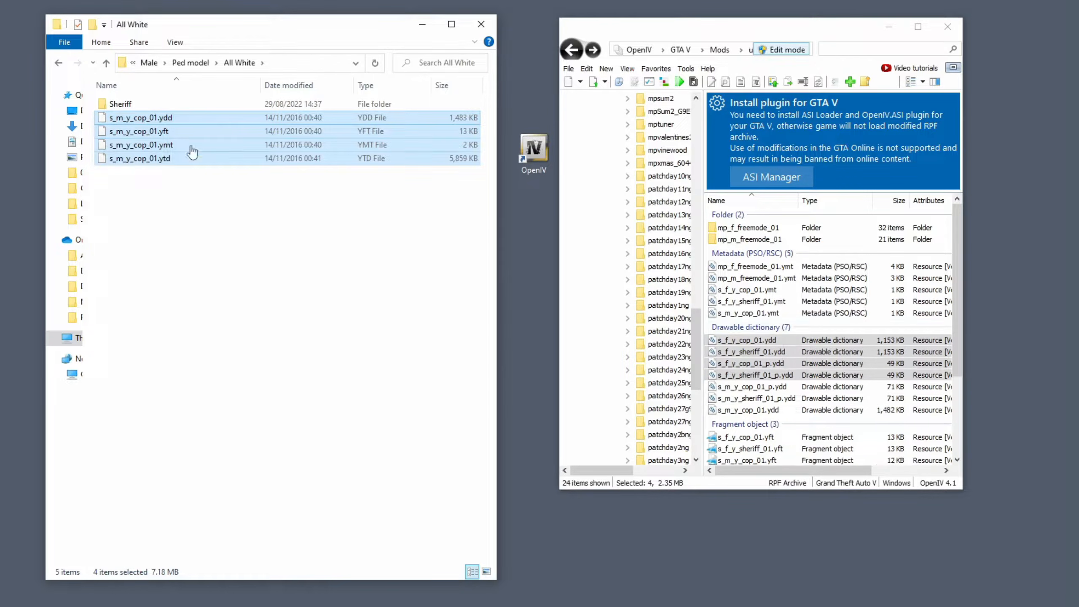
Add the s_m_y_sheriff_01 model files from the male All black model's Sheriff folder to patchday8ng.rpf.
click(58, 63)
double_click(150, 106)
double_click(150, 104)
drag(171, 169, 806, 351)
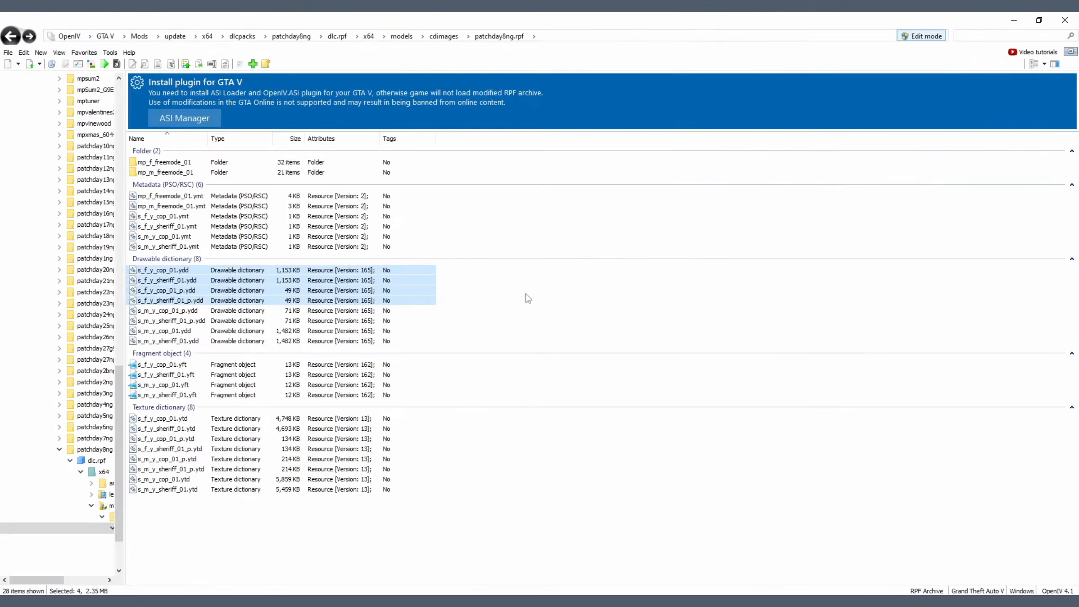
click(528, 298)
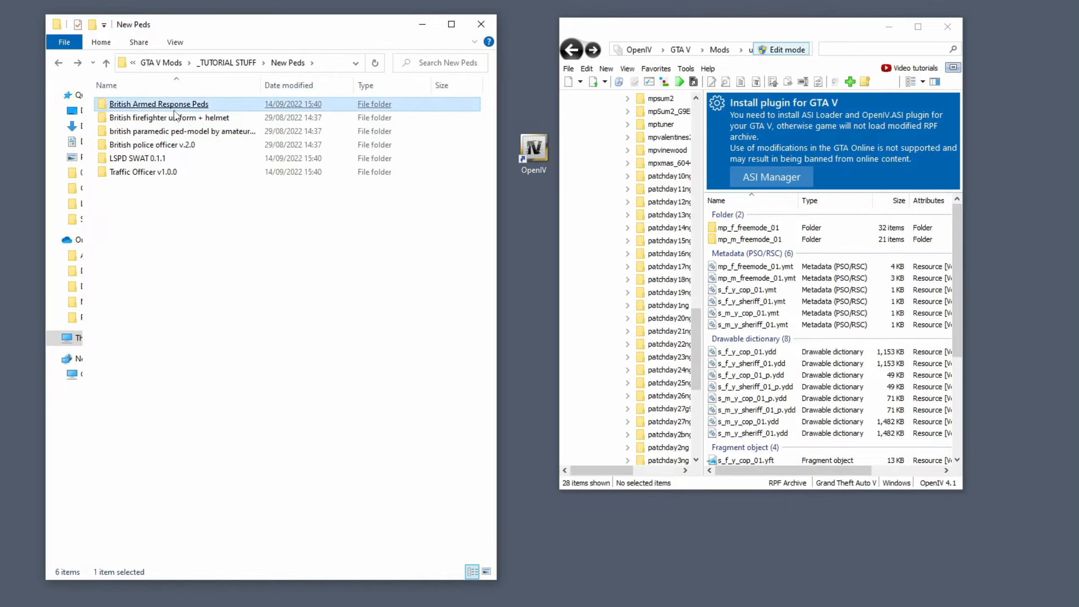
Add the s_m_y_hwaycop_01 model files and s_m_y_hwaycop_01_p prop files from Traffic Officer v1.0.0 to patchday8ng.rpf.
click(144, 172)
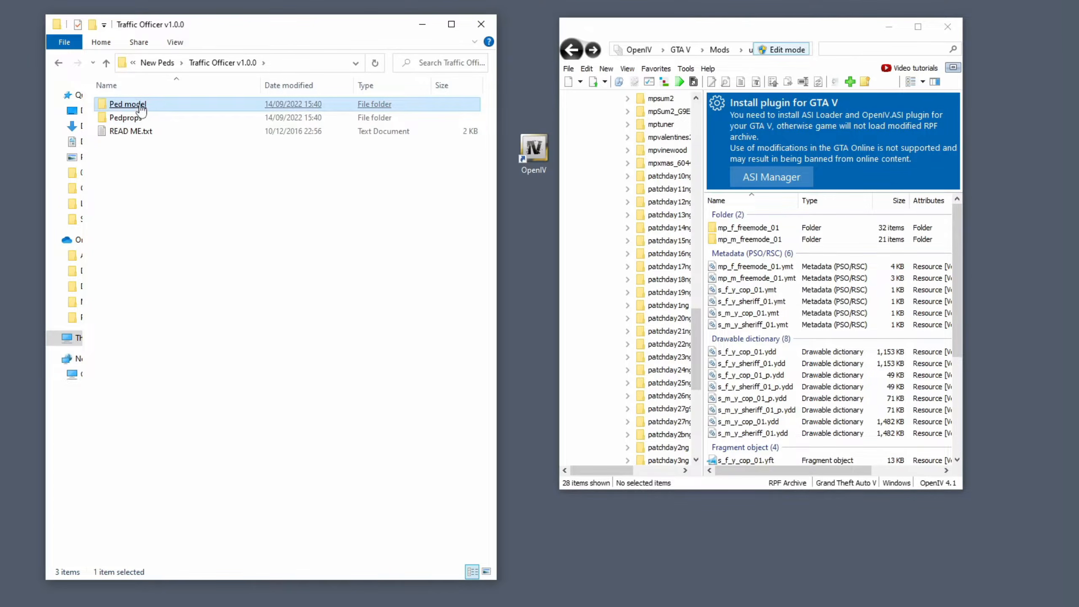
click(140, 105)
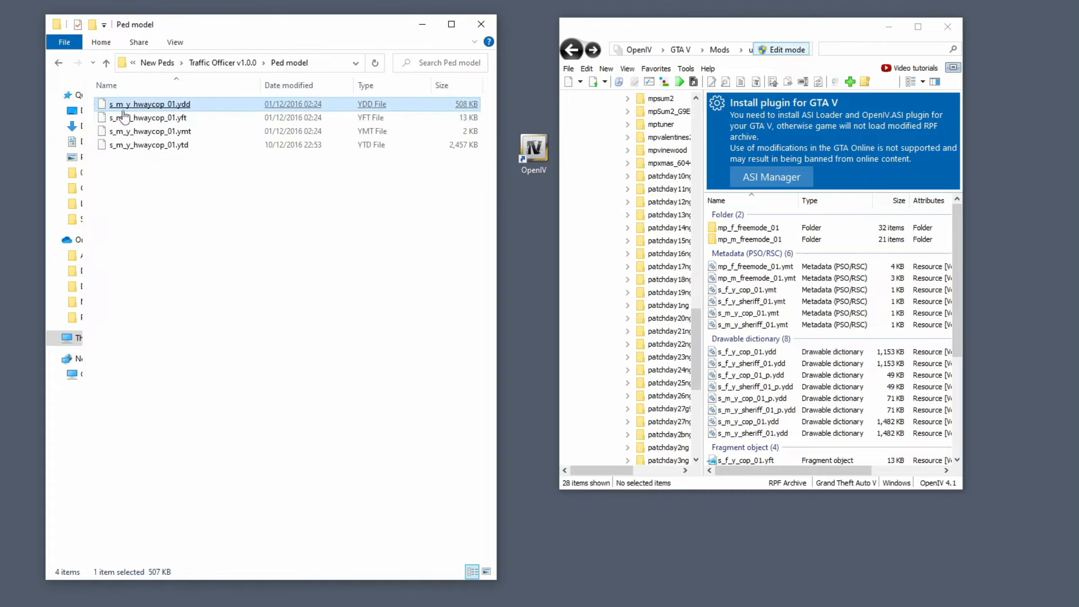
drag(169, 169, 793, 338)
click(58, 62)
double_click(131, 118)
drag(145, 142, 817, 356)
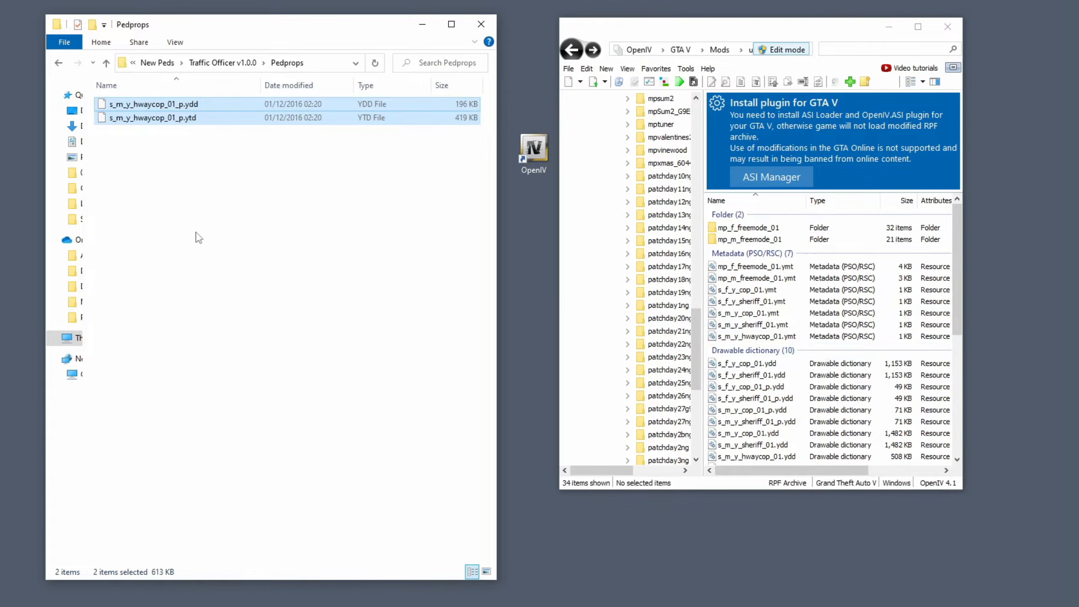
Add the four s_m_y_swat_01 files from the LSPD SWAT 0.1.1 folder to patchday8ng.rpf, leaving out README.txt.
key(alt+Left)
key(alt+Left)
click(128, 159)
double_click(129, 159)
click(127, 158)
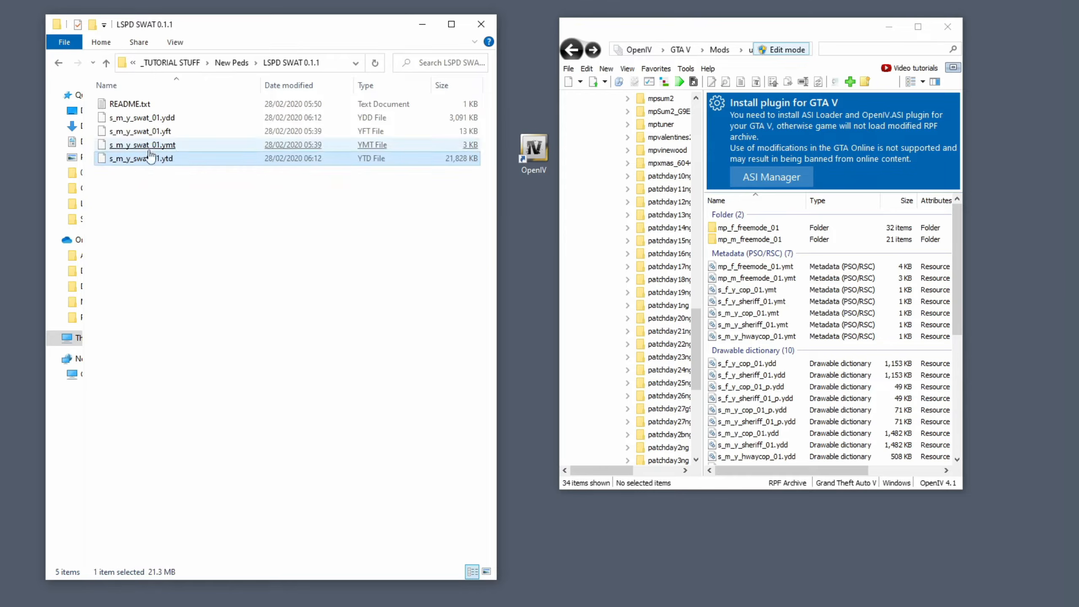
ctrl+click(131, 157)
drag(174, 196, 678, 317)
drag(805, 344, 804, 345)
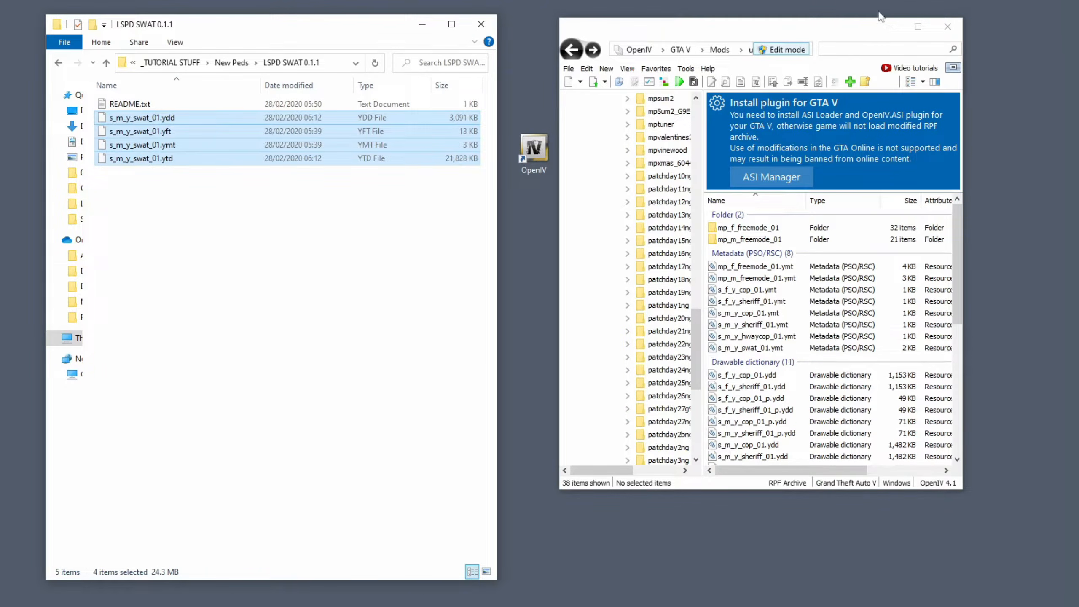
Preview s_m_y_swat_01.ydd and inspect the accs_000_u vest.
click(918, 27)
scroll(417, 247, down, 1)
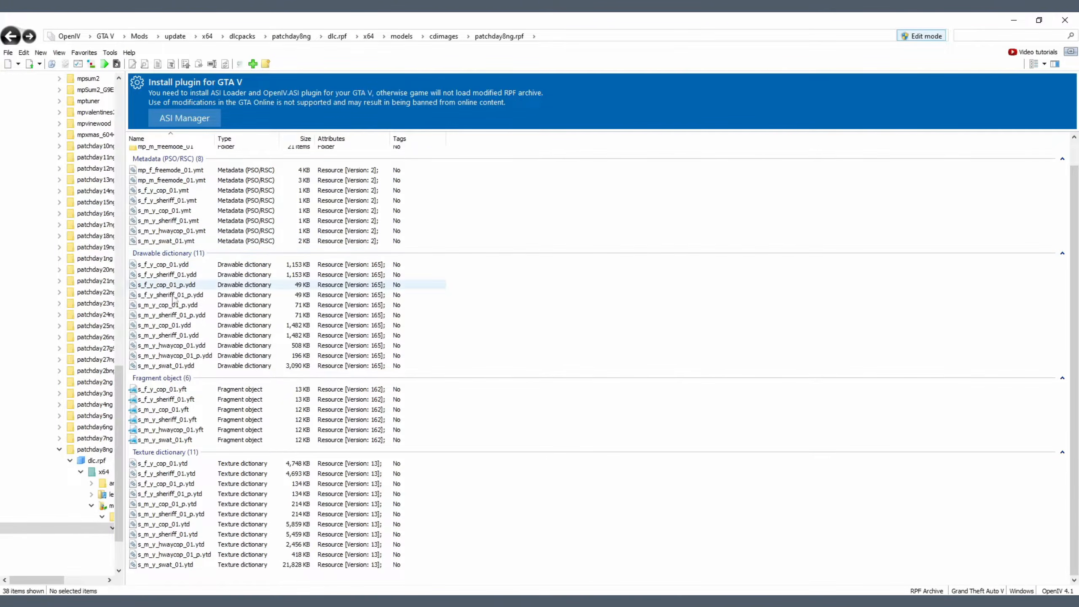
click(156, 367)
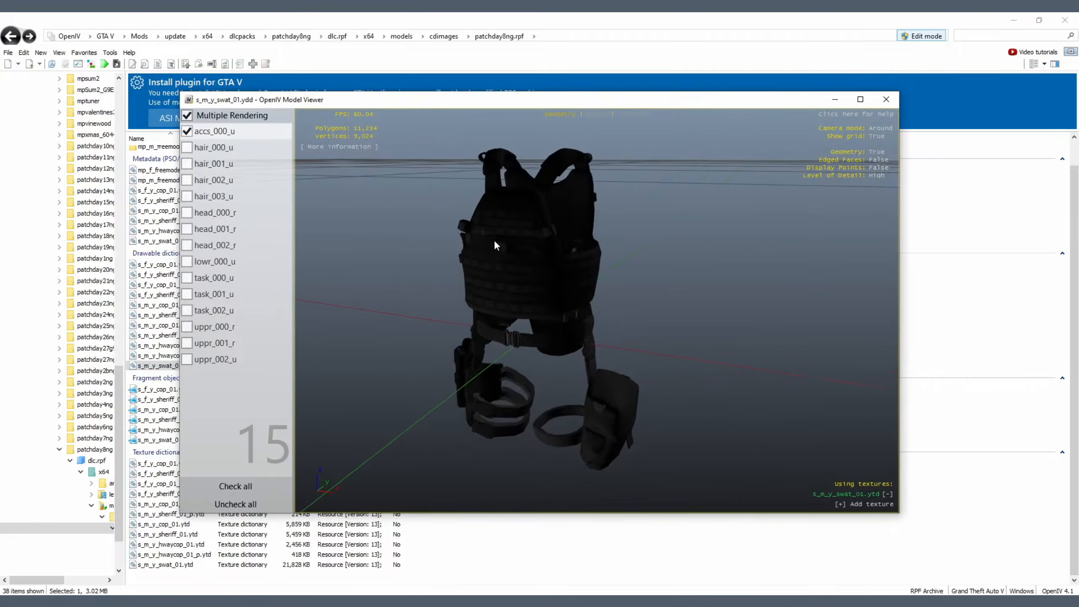
drag(494, 240, 359, 249)
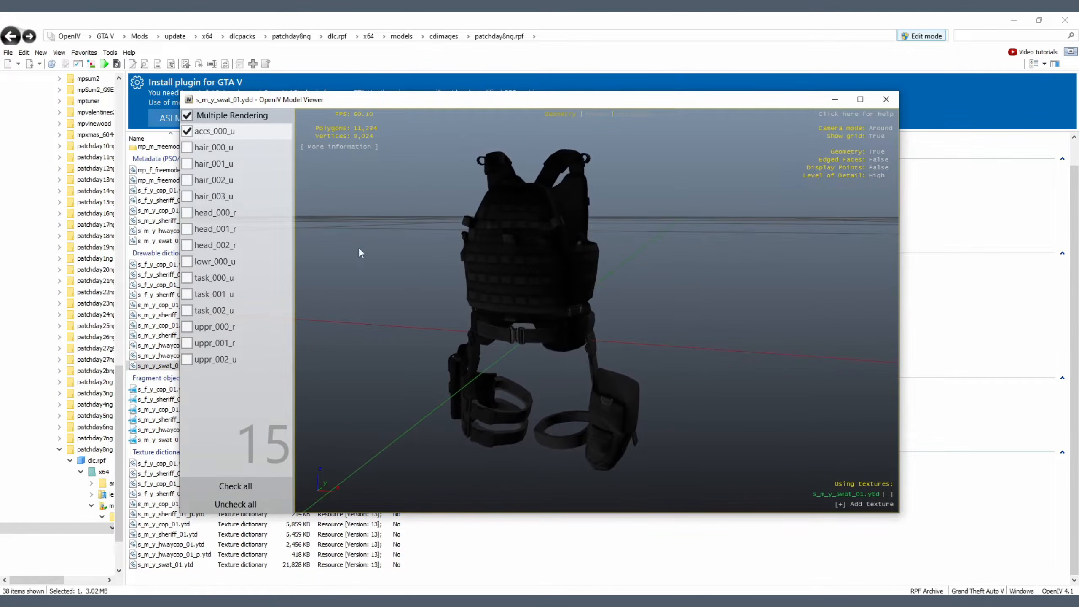
Show hair_000_u in the SWAT preview, replace it with hair_001_u, and add head_000_r to inspect the helmet and head.
click(186, 147)
scroll(527, 220, down, 3)
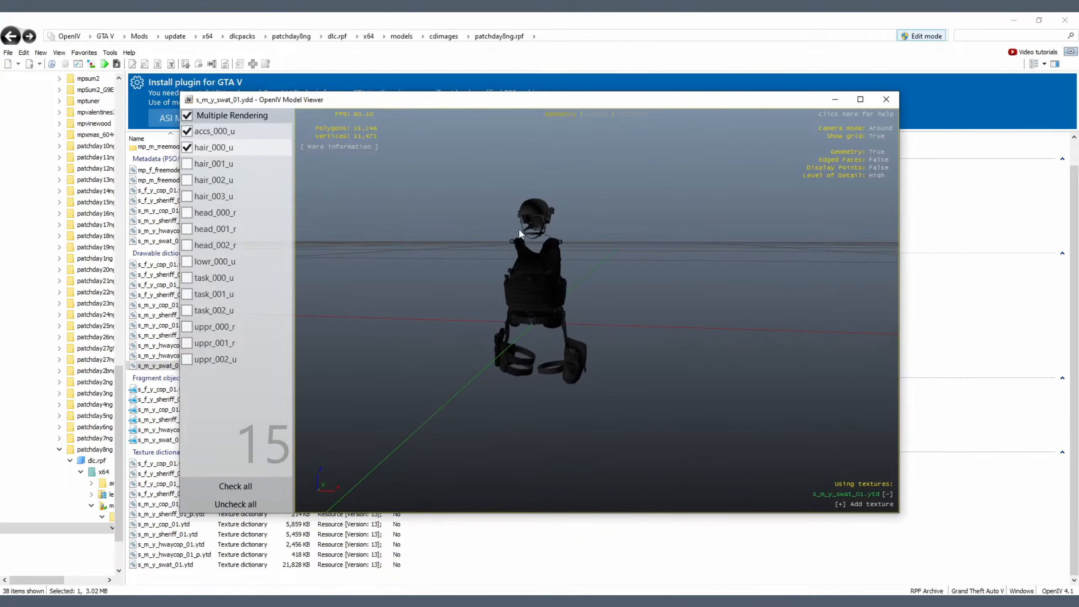
click(186, 163)
click(187, 212)
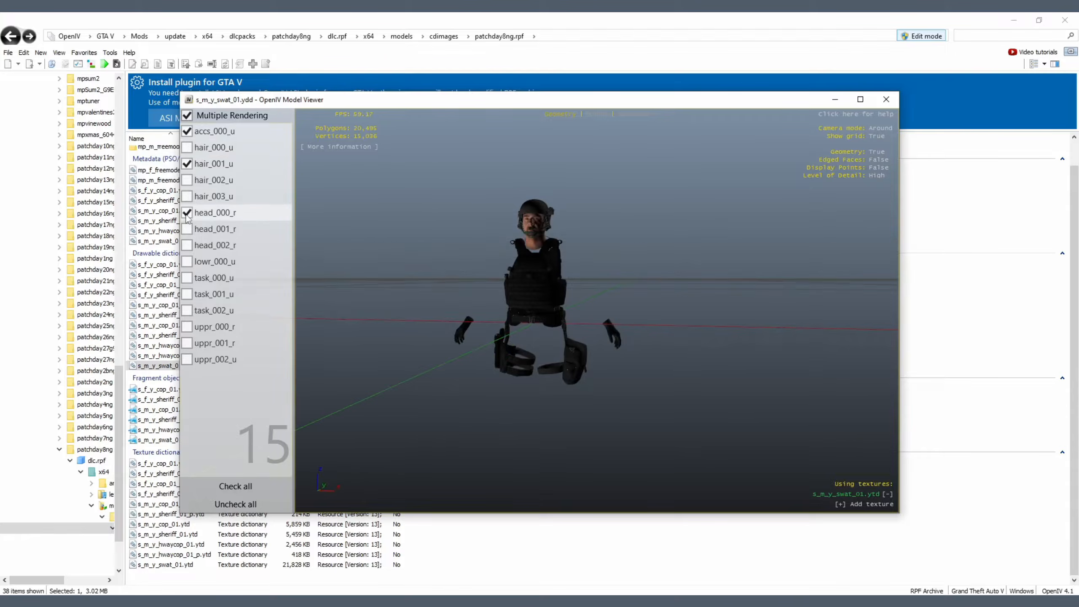
drag(510, 250, 591, 251)
scroll(561, 254, up, 3)
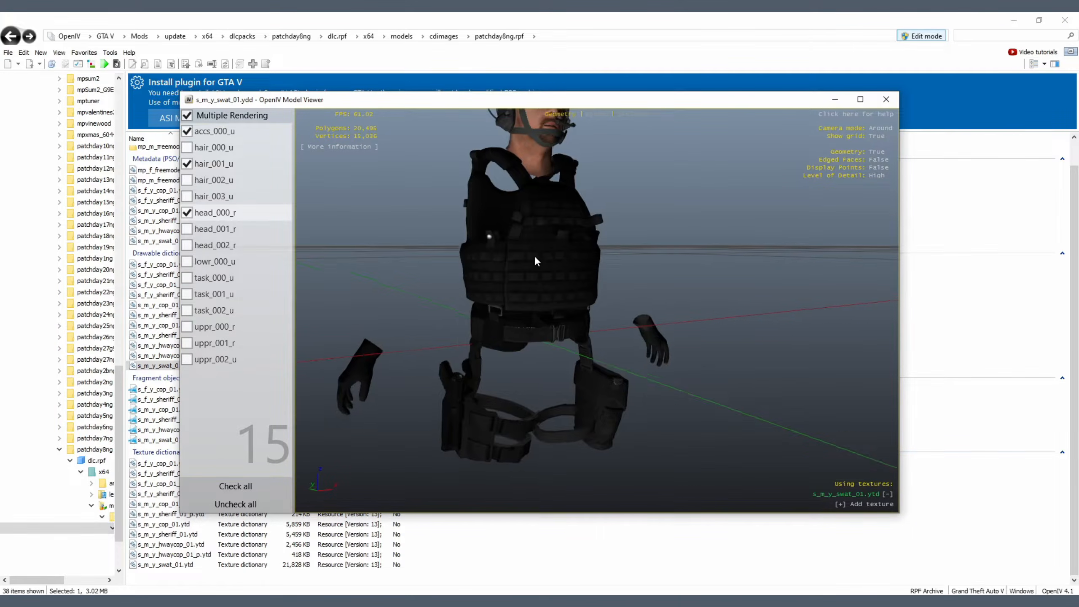
Show lowr_000_u and task_000_u in the SWAT preview, toggling task_000_u to compare the equipment.
scroll(544, 251, down, 3)
click(187, 262)
click(187, 277)
drag(501, 285, 554, 285)
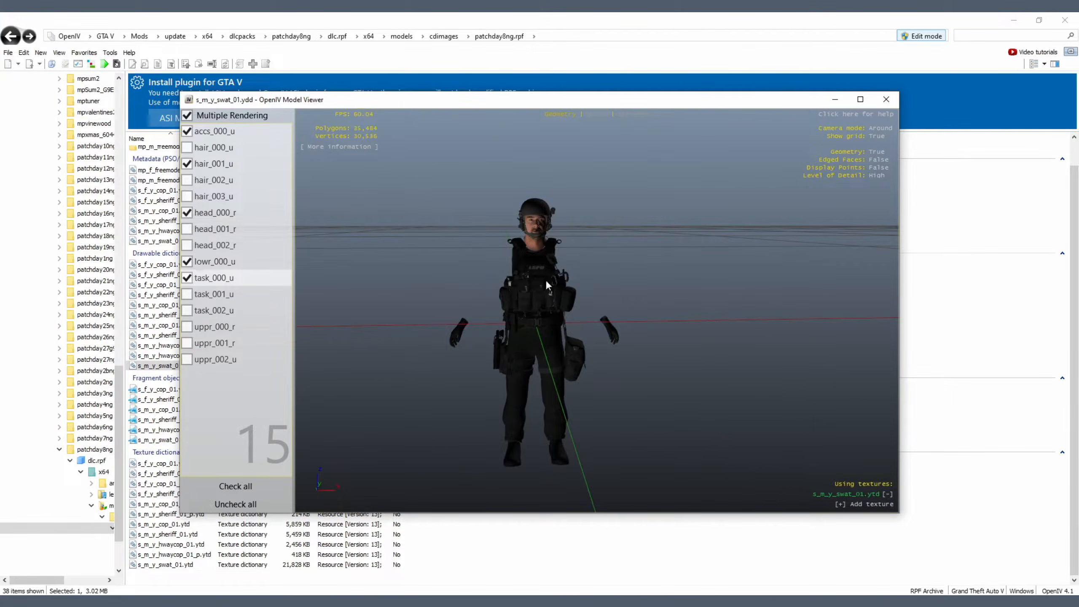
click(187, 279)
click(187, 279)
Show uppr_000_r in the SWAT preview and inspect the assembled officer up close and from the side.
click(187, 326)
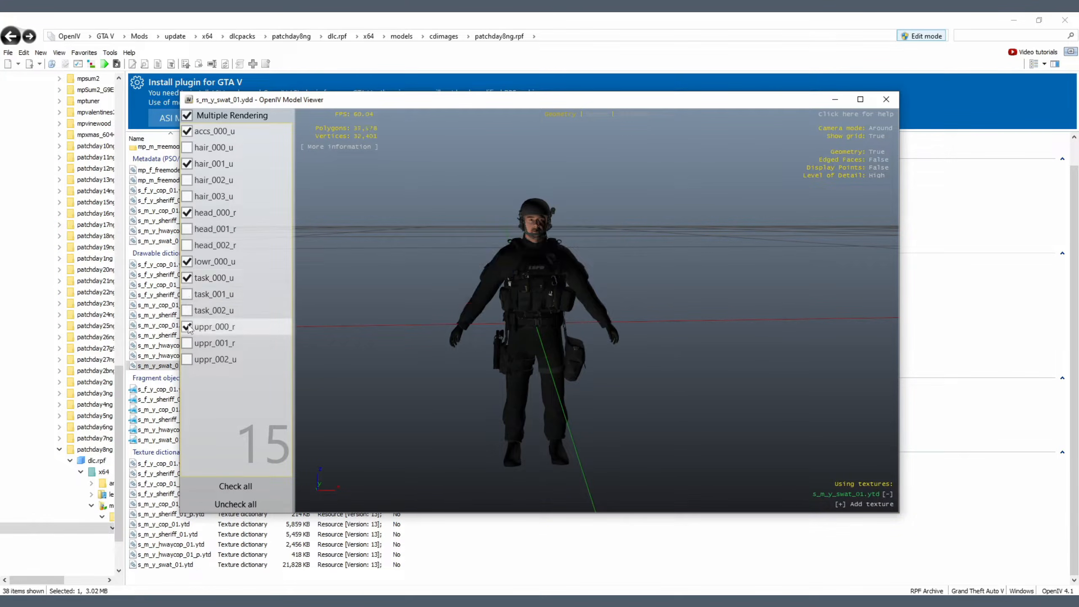
drag(383, 306, 503, 285)
scroll(604, 278, up, 3)
scroll(603, 279, down, 3)
drag(654, 268, 466, 266)
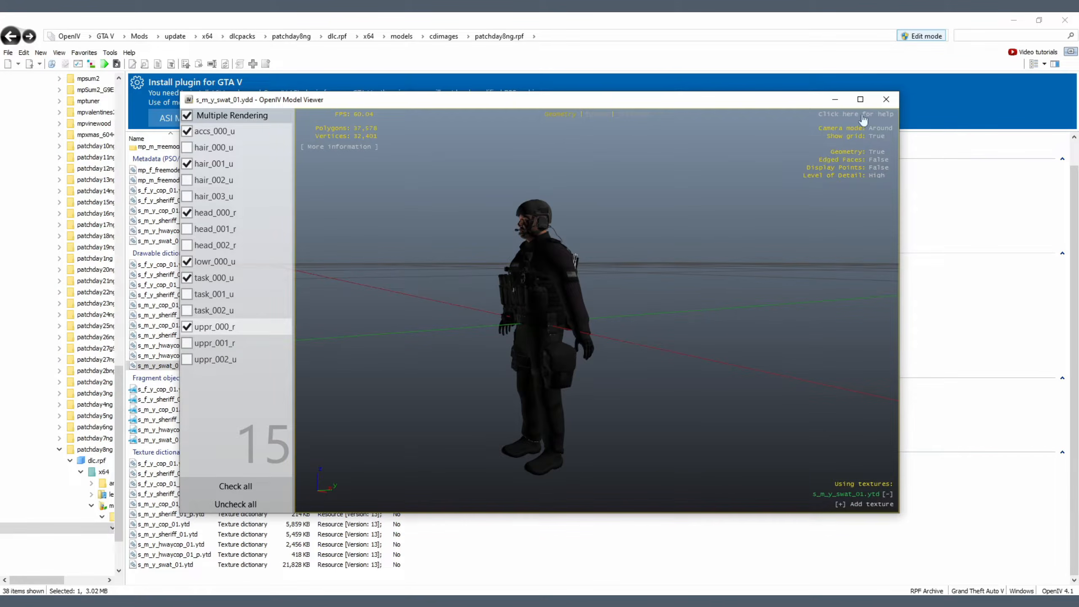
Close the SWAT preview and add s_m_y_swat_01.ytd from the British Armed Response Peds folder to patchday8ng.rpf.
click(884, 100)
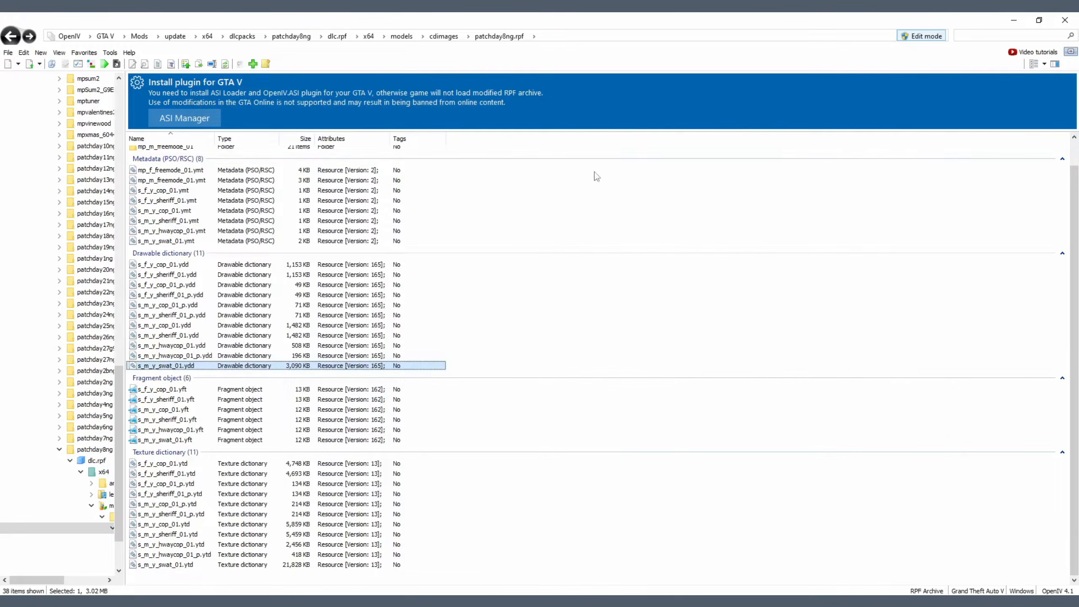
click(1037, 21)
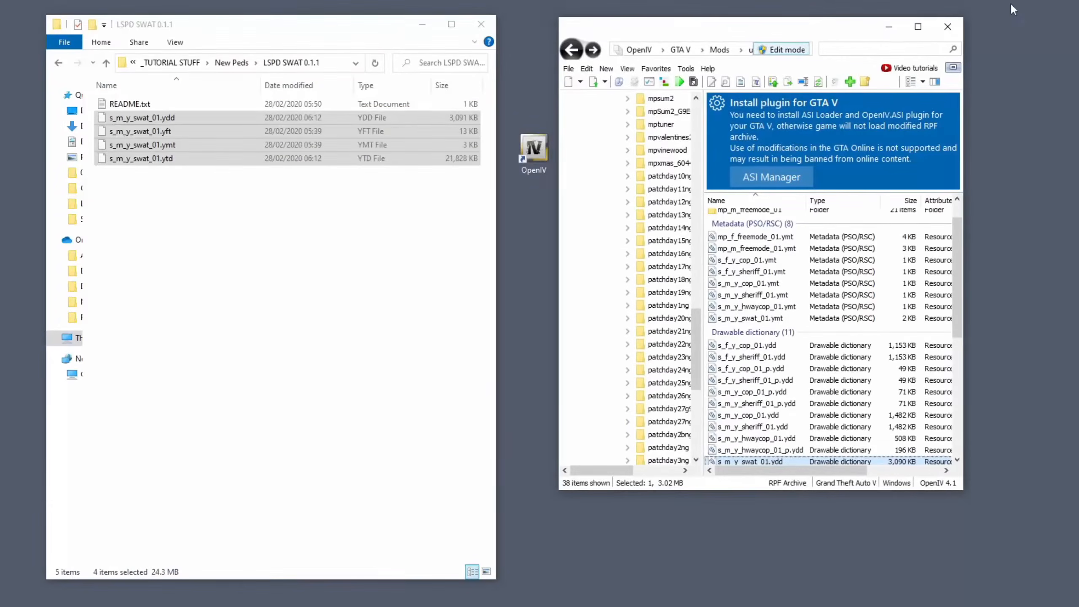
click(63, 62)
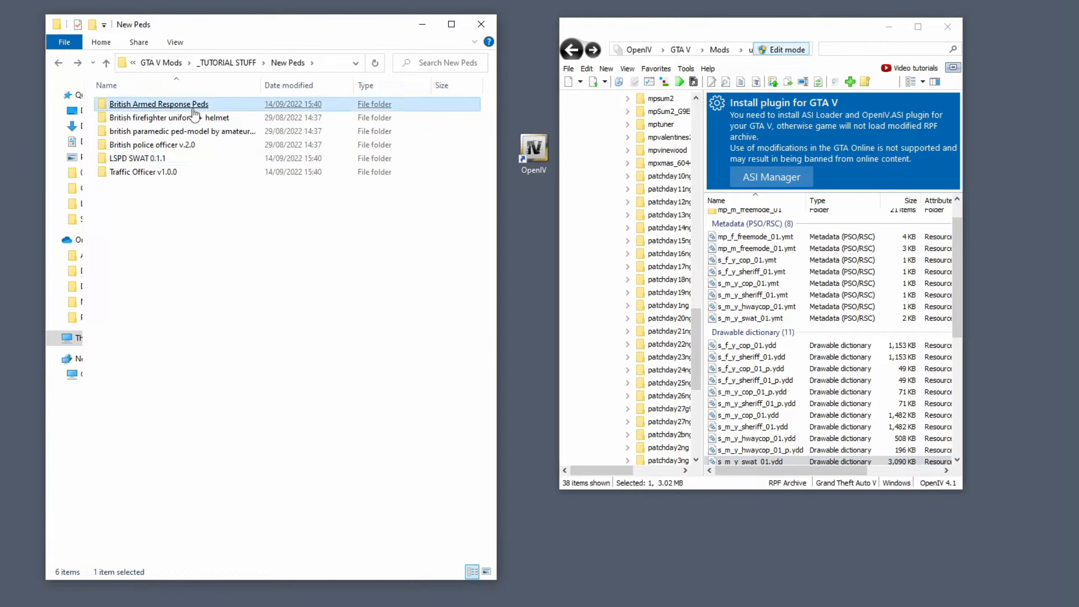
click(195, 109)
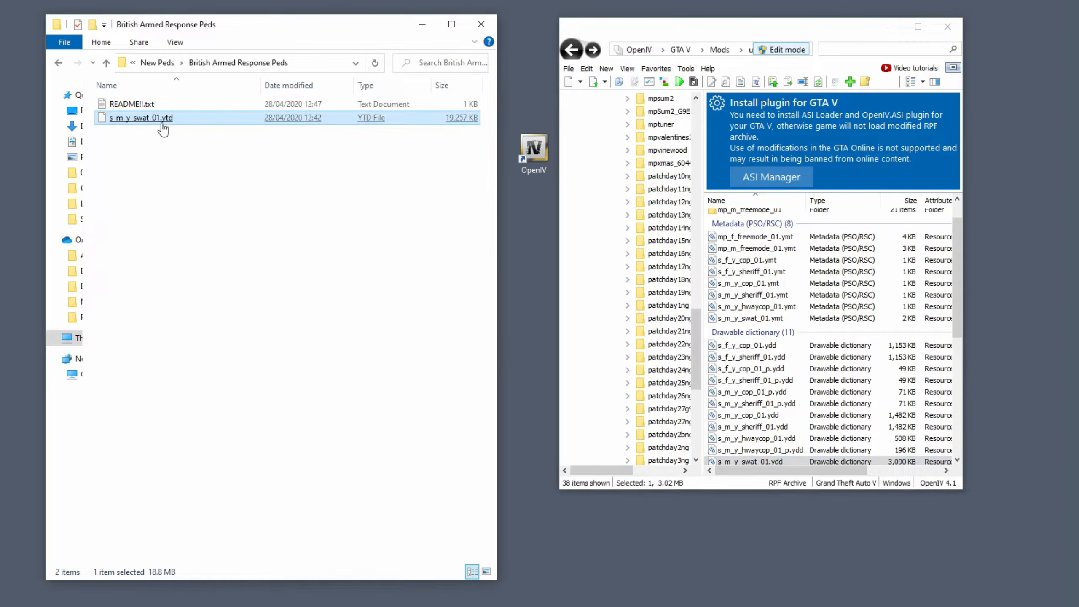
drag(157, 123, 769, 298)
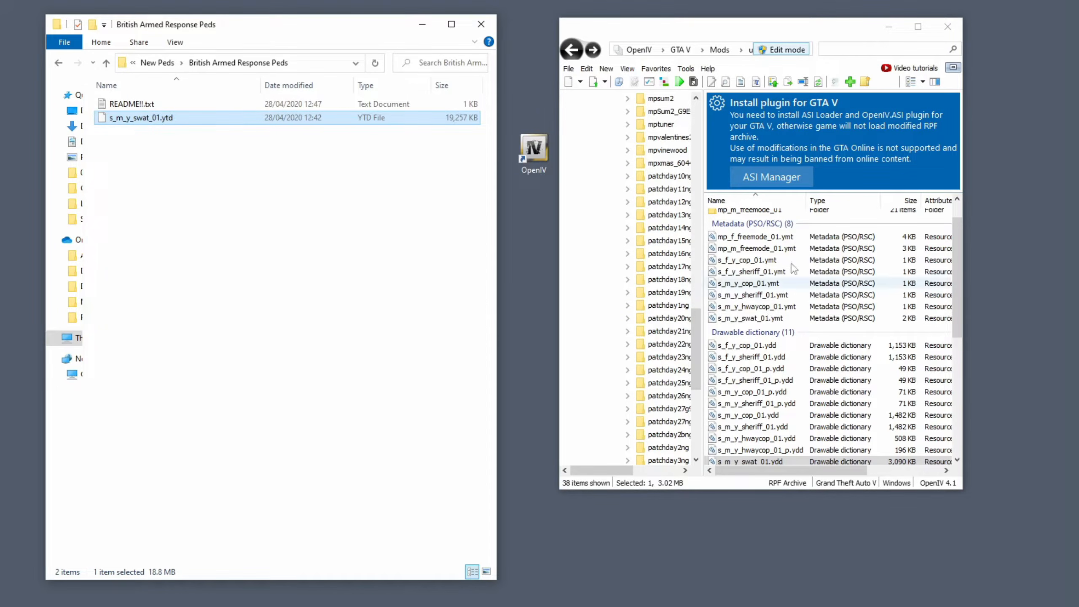
Preview s_m_y_swat_01.ydd in an enlarged model viewer with hair_001_u and head_000_r shown.
click(918, 26)
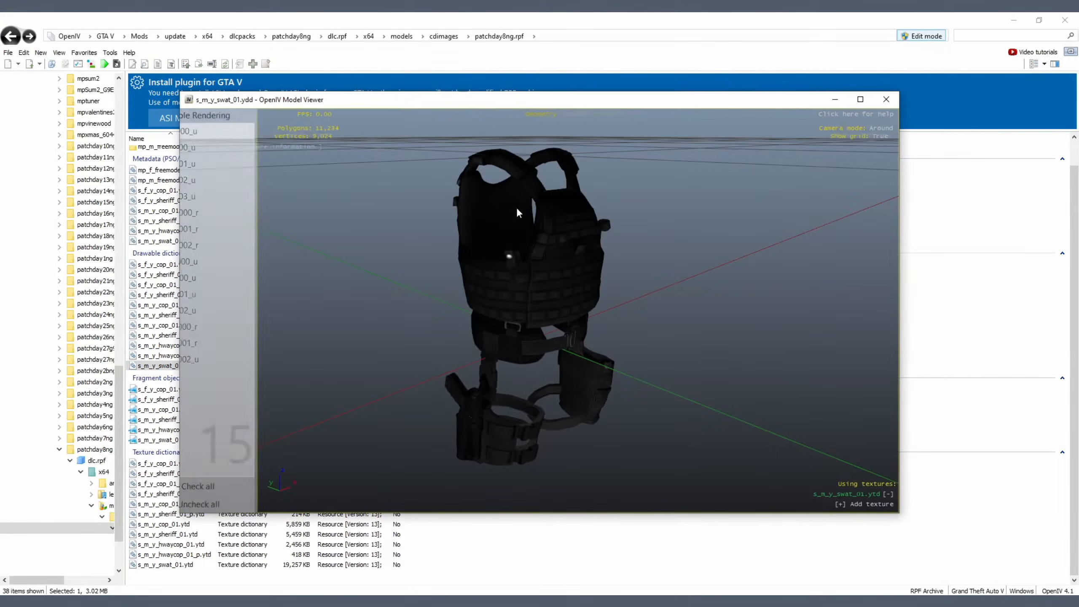
click(186, 164)
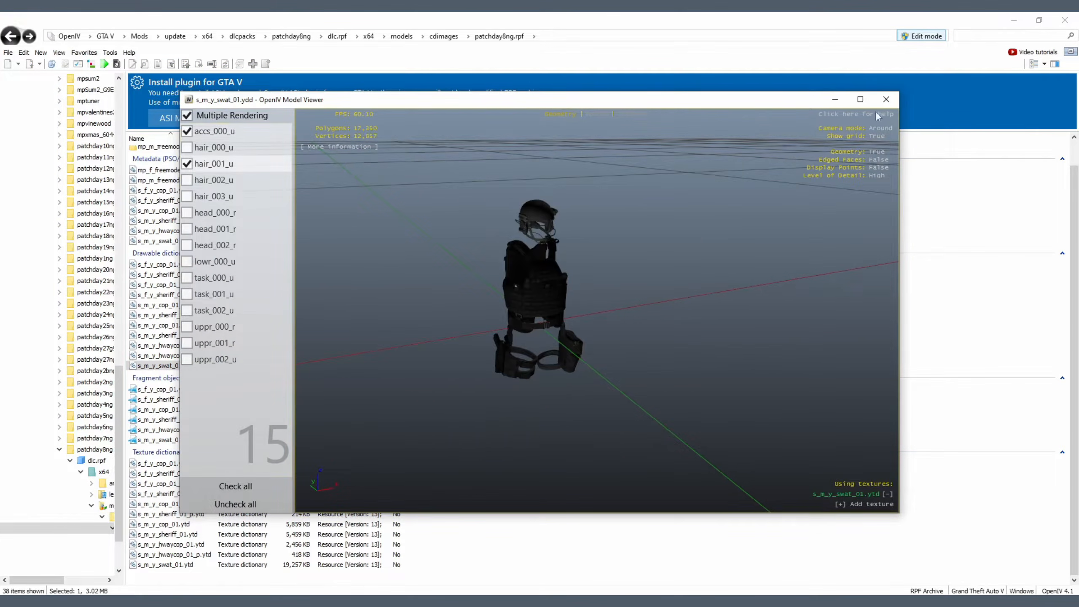
click(860, 99)
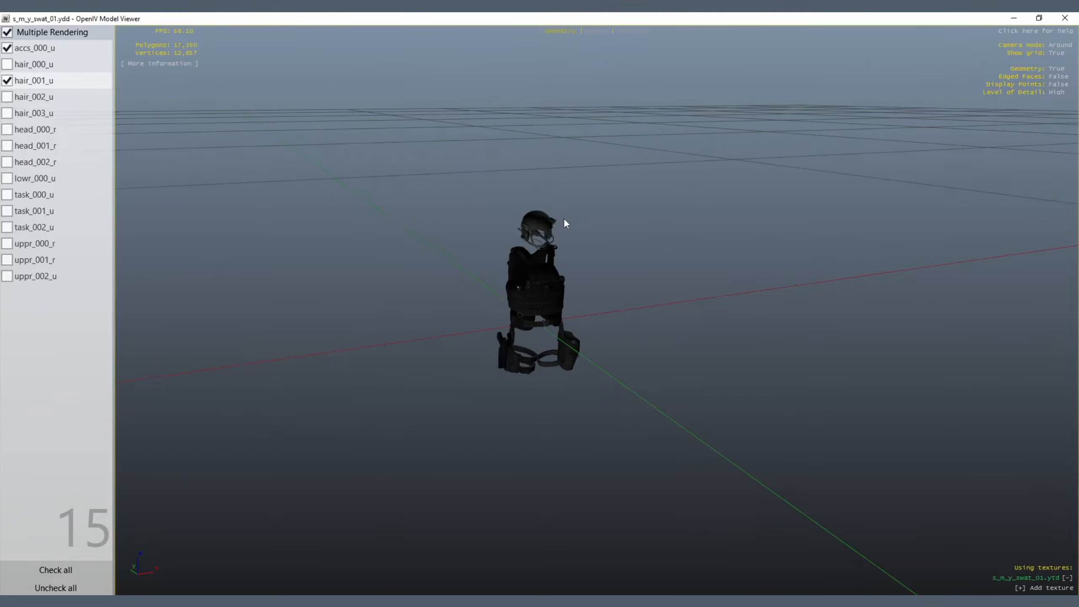
click(6, 113)
click(7, 129)
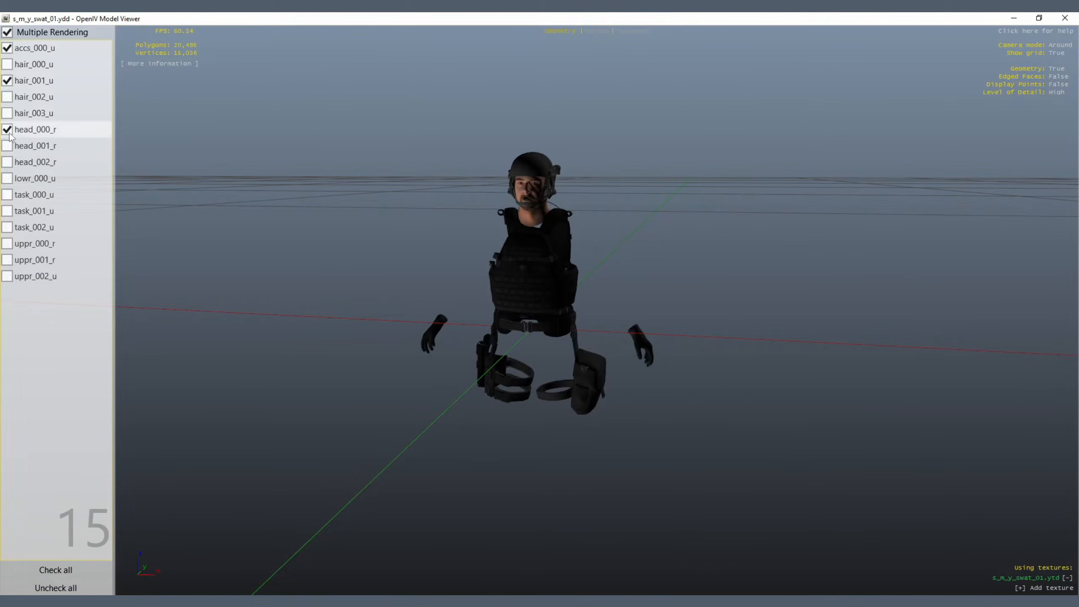
Show lowr_000_u, task_001_u and uppr_001_r in the SWAT preview to assemble the armed response officer.
click(7, 178)
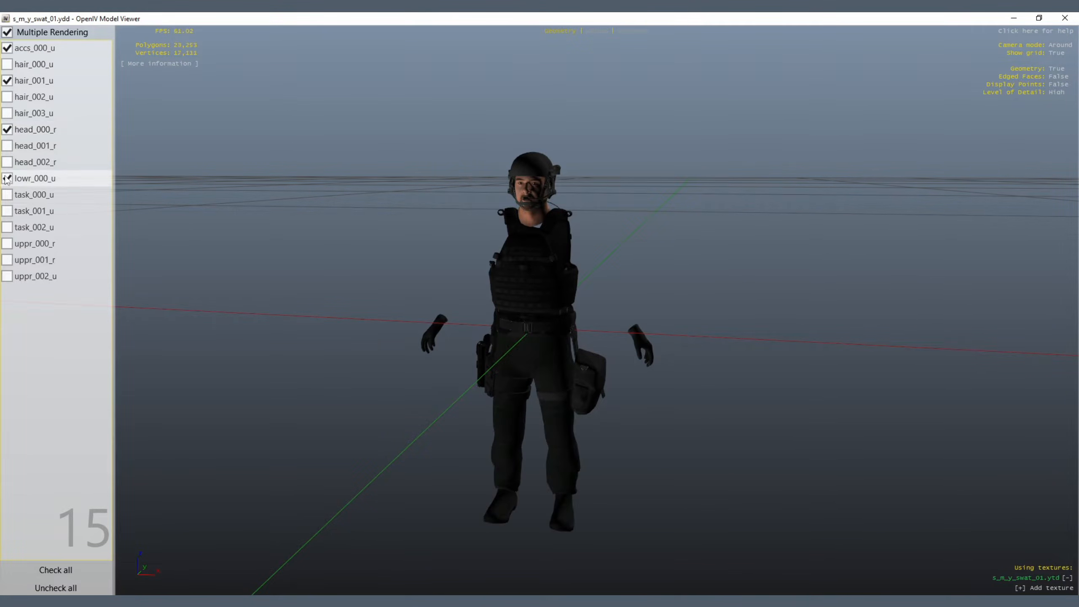
click(7, 211)
drag(248, 241, 520, 248)
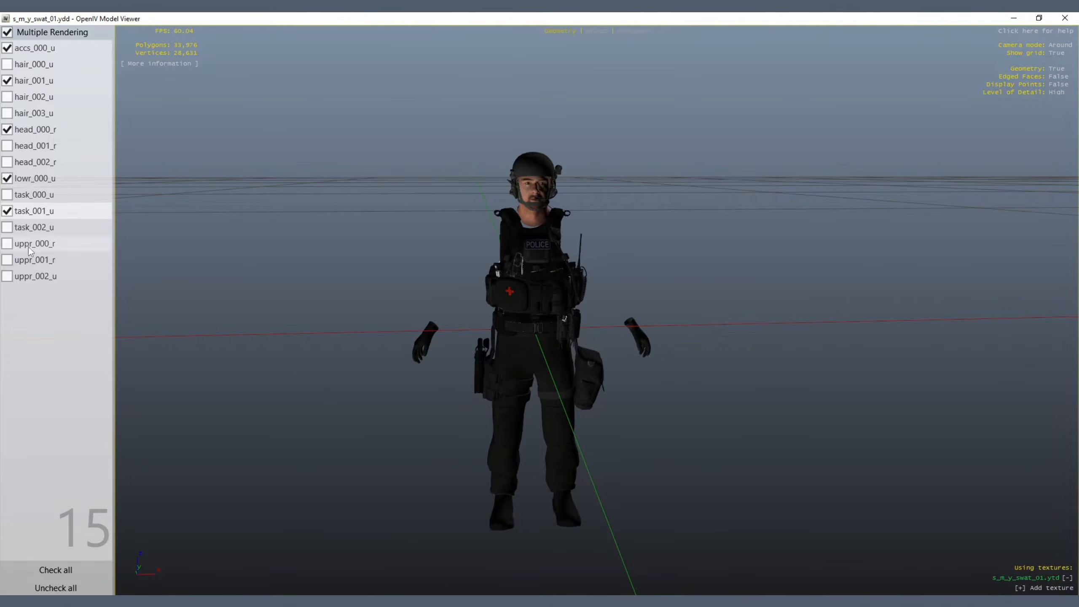
click(5, 244)
click(7, 260)
Inspect the assembled armed response officer's sleeve flag, vest and equipment up close from the side and front.
drag(552, 255, 573, 278)
scroll(478, 255, up, 5)
drag(479, 258, 561, 258)
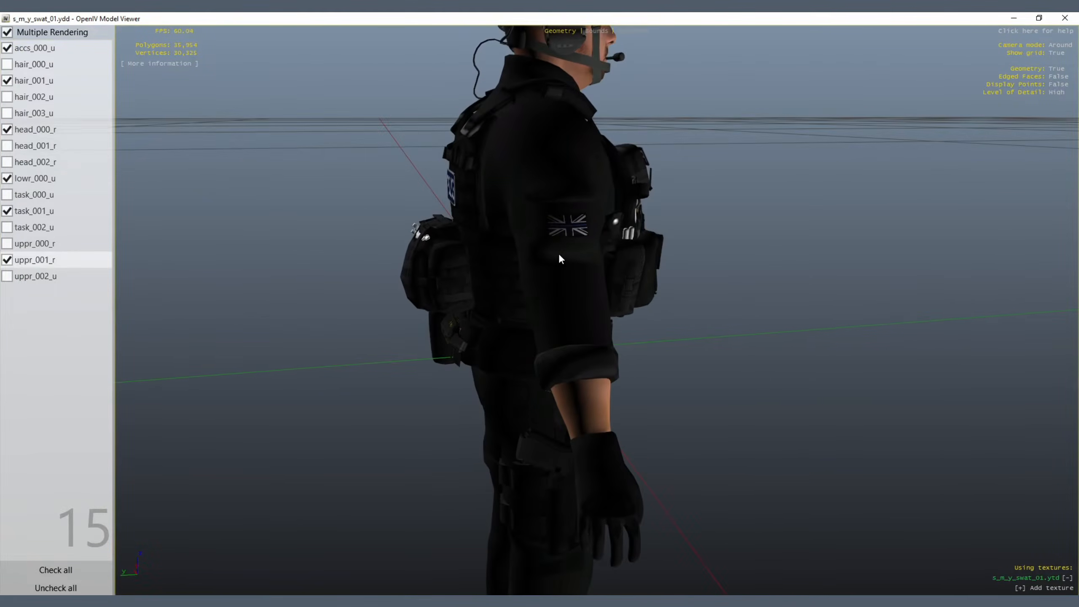
drag(610, 235, 389, 231)
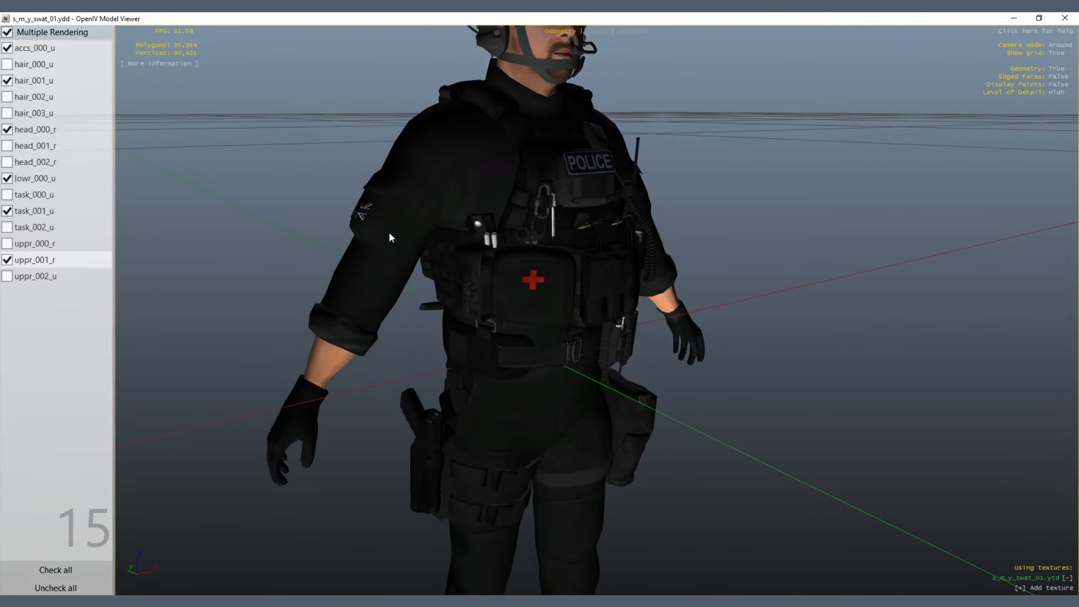
drag(629, 190, 518, 227)
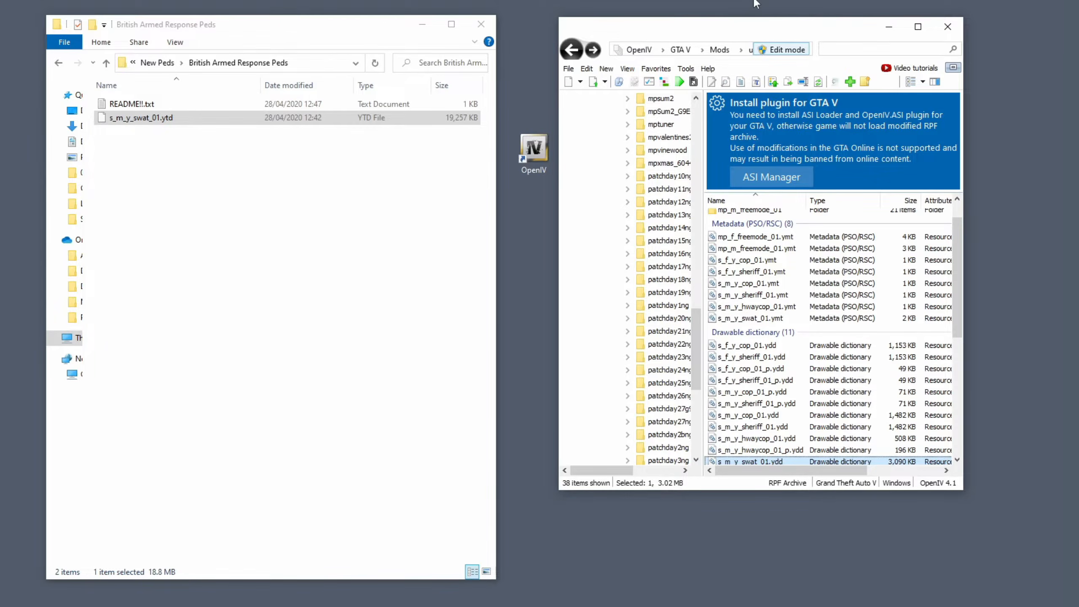
Add the four s_m_y_fireman_01 files from the British firefighter mod's uniform folder to patchday8ng.rpf.
click(162, 119)
click(59, 62)
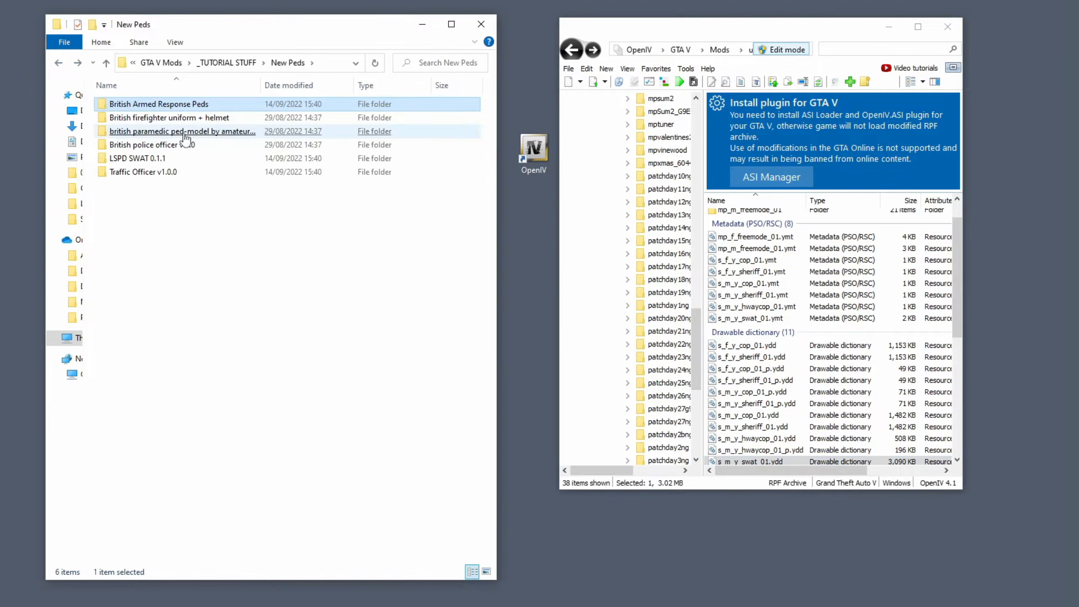
double_click(163, 118)
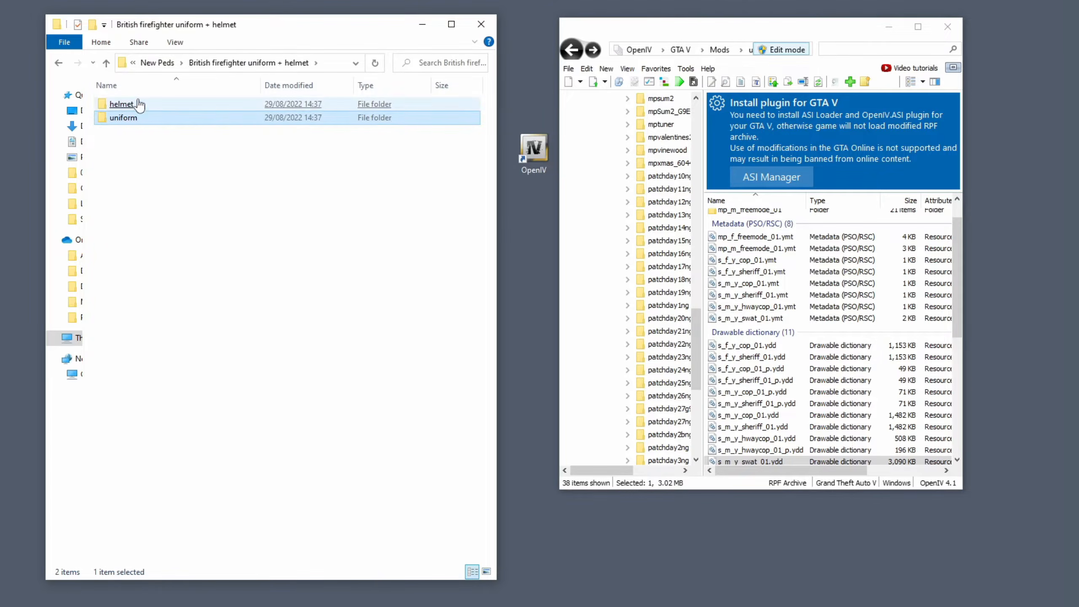
double_click(123, 118)
drag(159, 162, 142, 110)
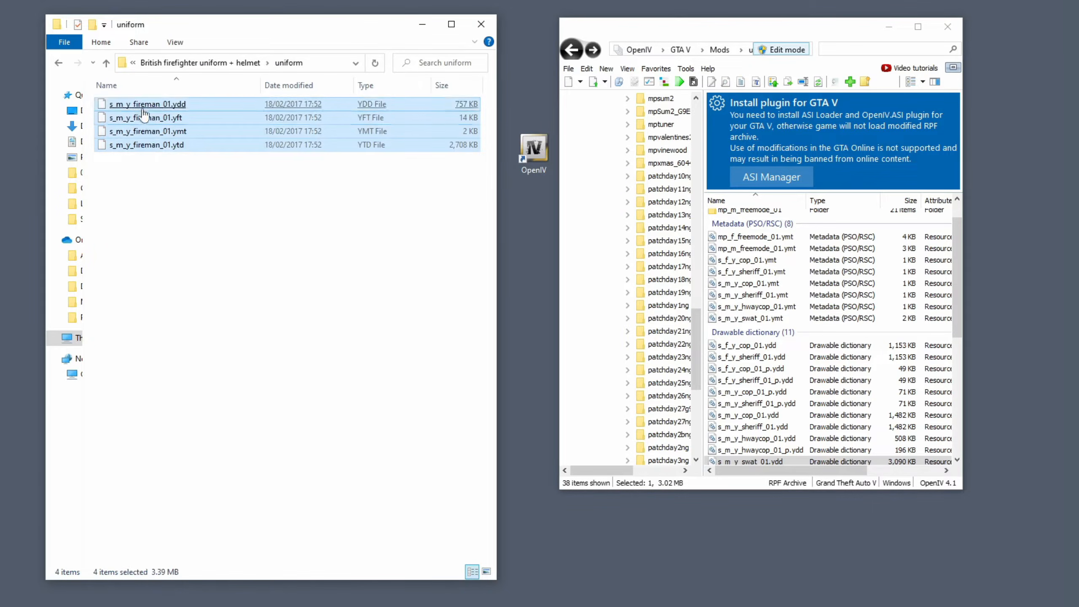
drag(741, 274, 741, 274)
Add s_m_y_fireman_01_p.ydd and s_m_y_fireman_01_p.ytd from the firefighter mod's helmet folder to patchday8ng.rpf.
click(58, 62)
double_click(138, 105)
click(140, 117)
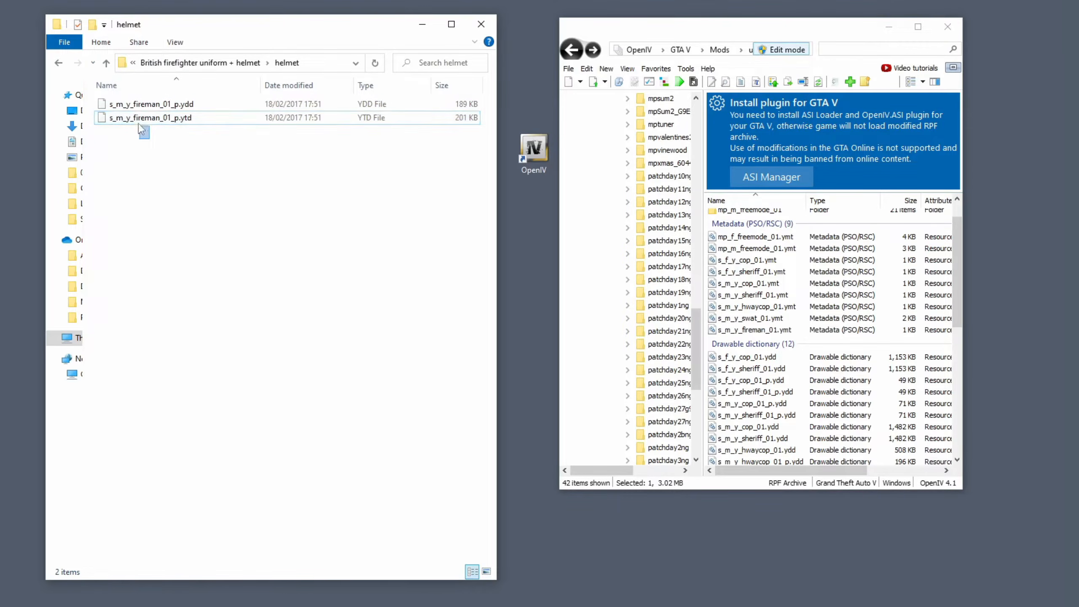
shift+click(133, 106)
drag(134, 106, 779, 264)
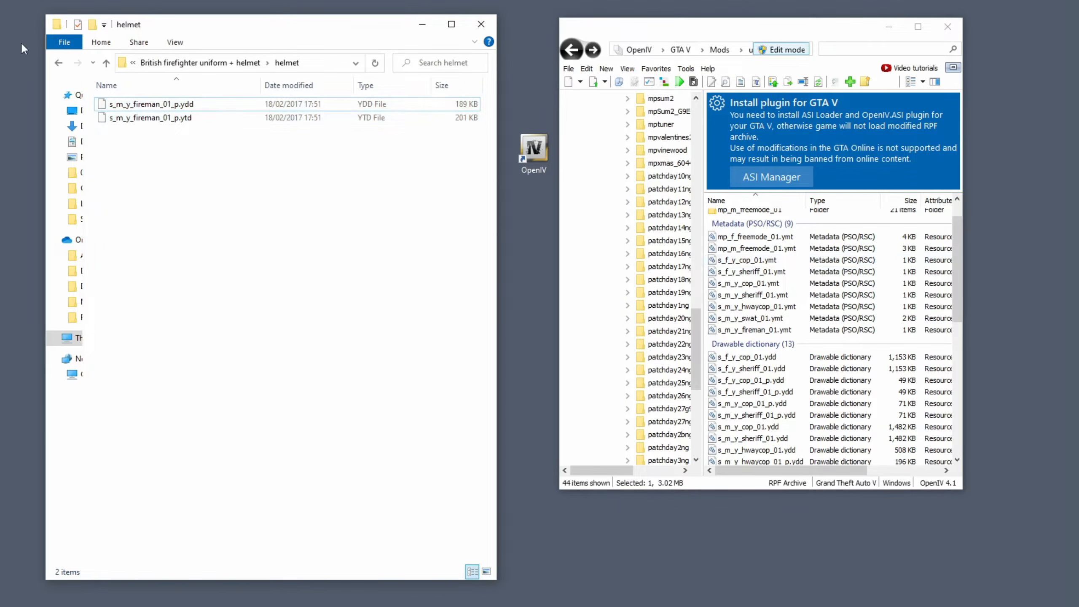
Add s_m_m_paramedic_01_p.ydd and s_m_m_paramedic_01_p.ytd from the British paramedic mod's pedprops folder to patchday8ng.rpf.
click(58, 65)
click(58, 64)
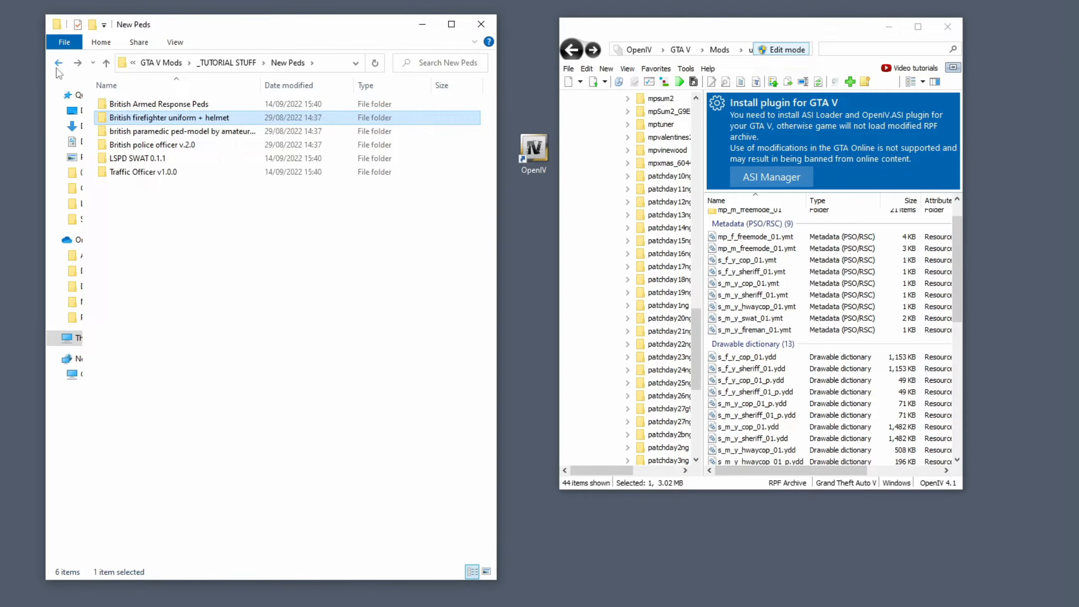
double_click(141, 132)
double_click(128, 119)
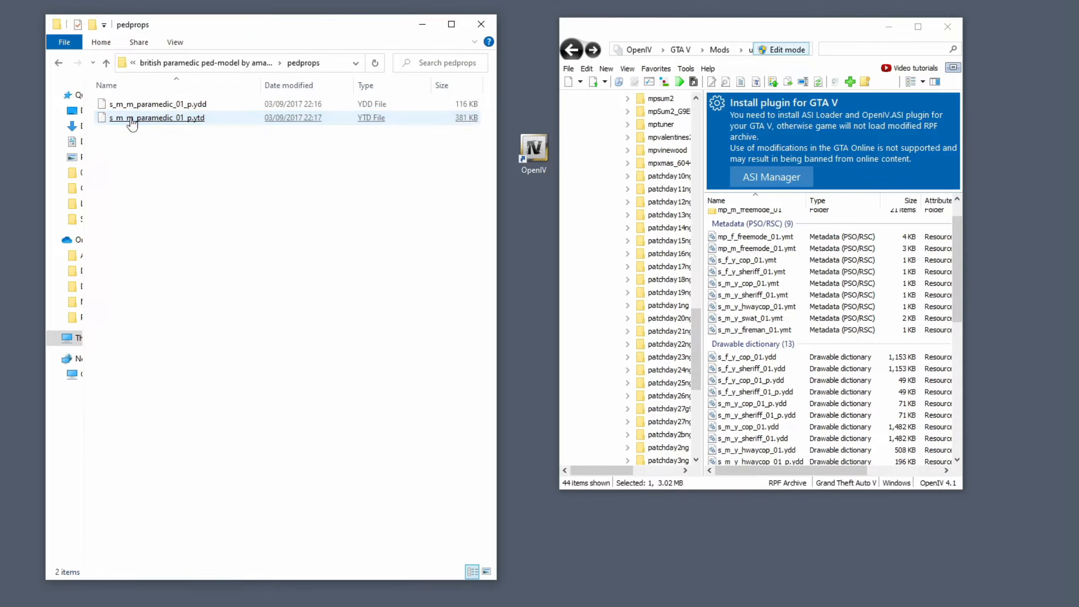
shift+click(128, 118)
drag(127, 118, 794, 307)
Add the four s_m_m_paramedic_01 files from the British paramedic mod's model folder to patchday8ng.rpf.
click(58, 63)
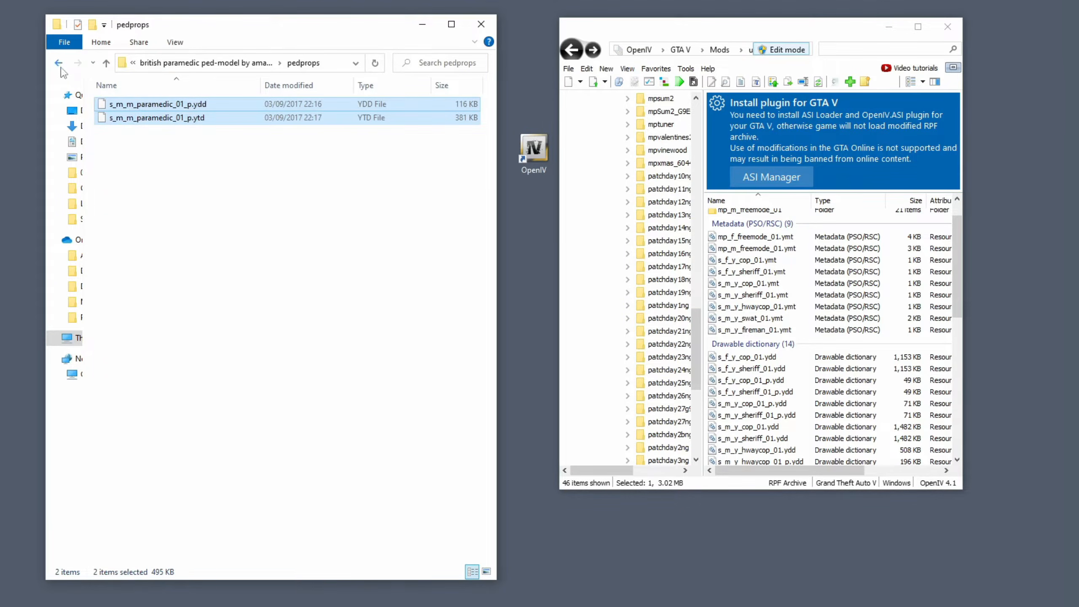
double_click(144, 104)
click(161, 144)
shift+click(153, 104)
drag(153, 104, 800, 299)
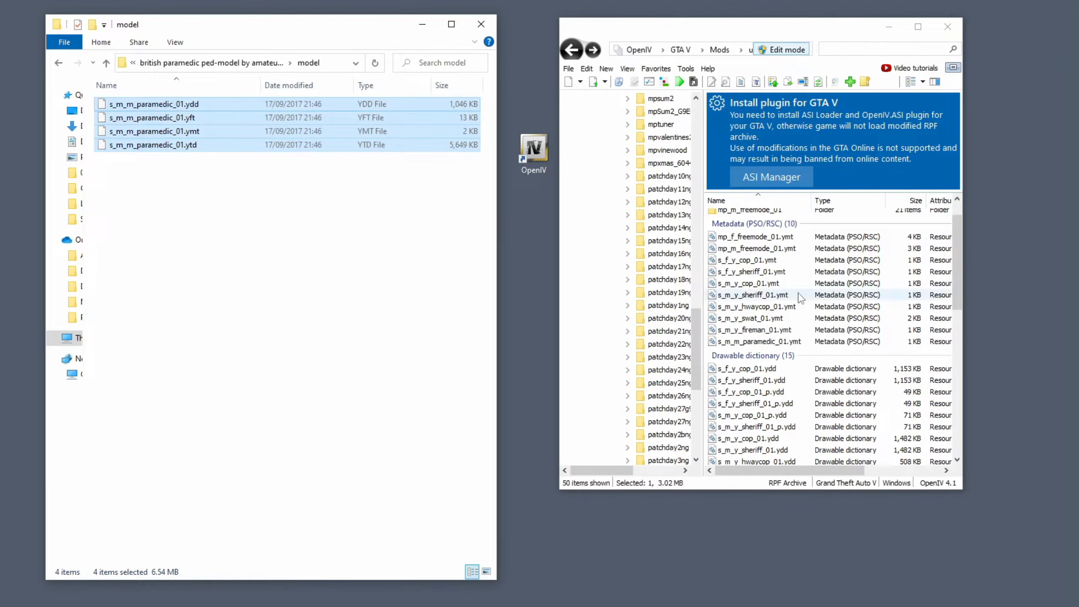
Look over the paramedic model files, and return to the New Peds folder to review the mod folders.
click(383, 270)
click(141, 118)
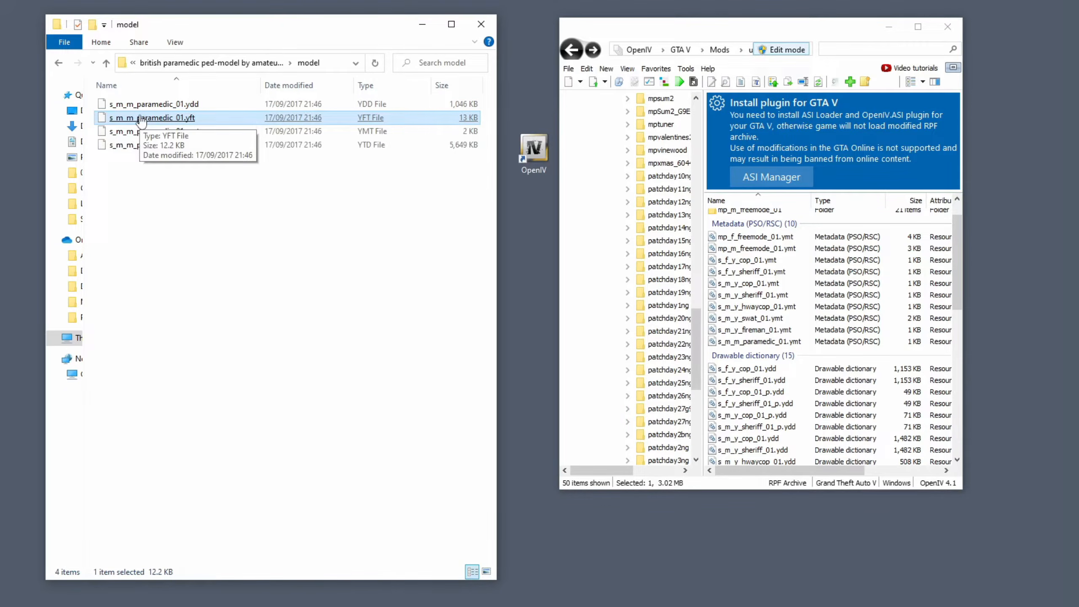
click(162, 105)
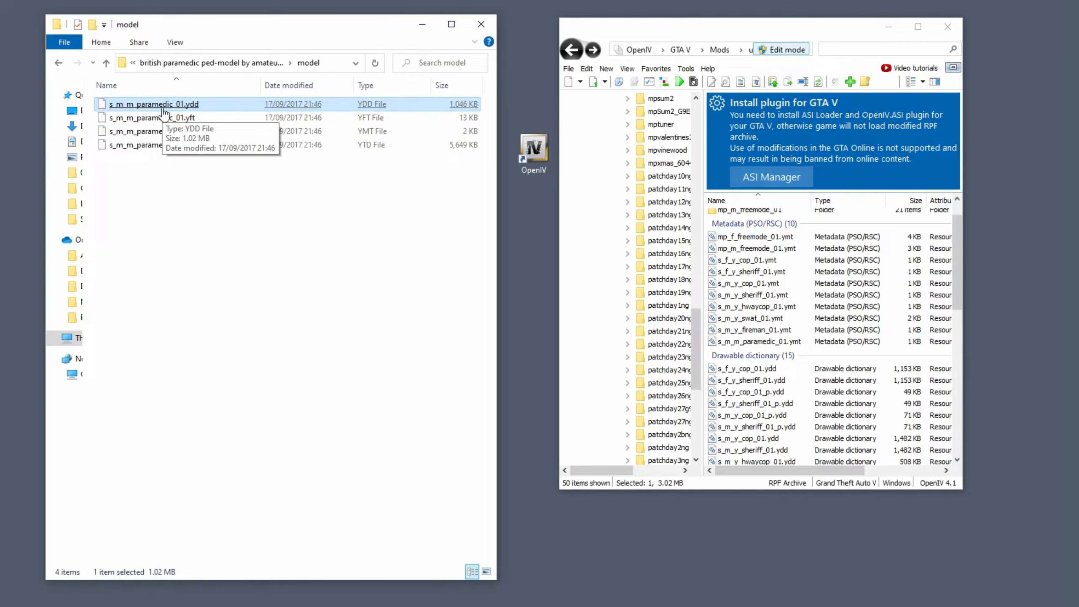
click(224, 238)
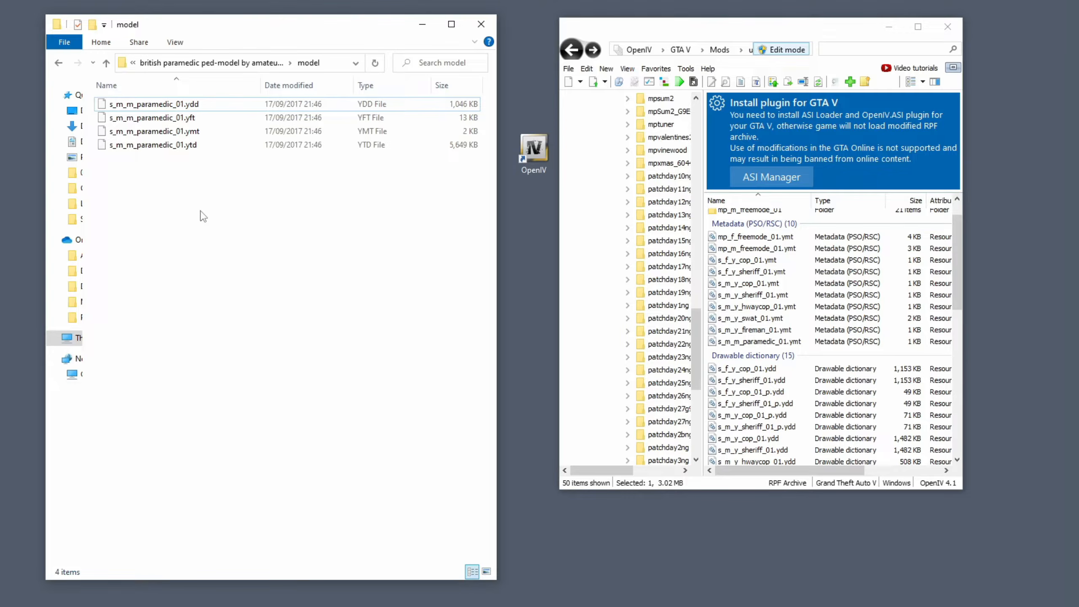
key(alt+Up)
key(alt+Up)
click(152, 105)
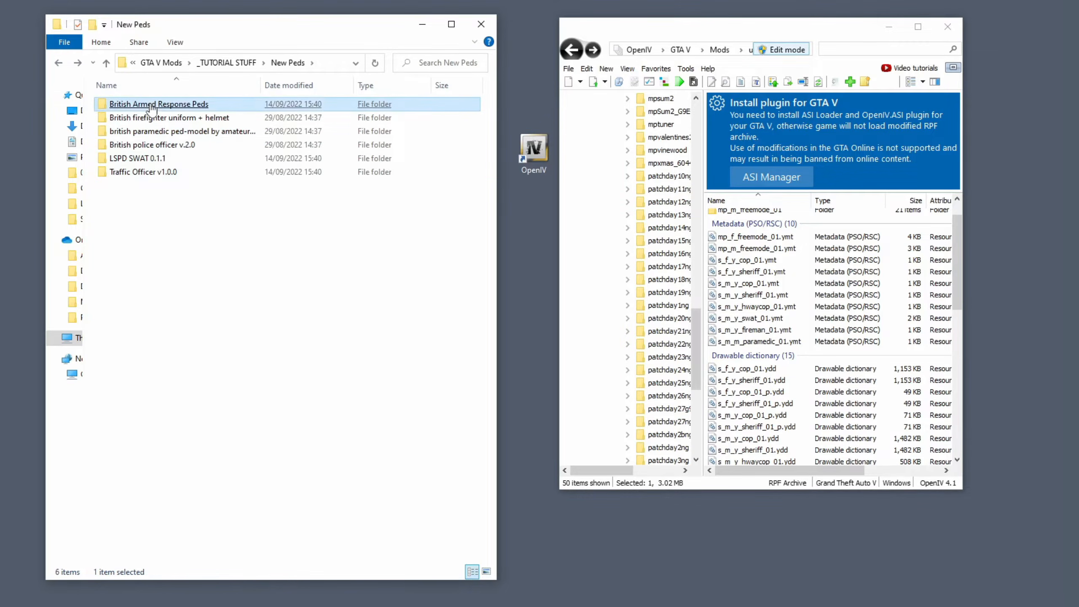
click(141, 158)
click(175, 284)
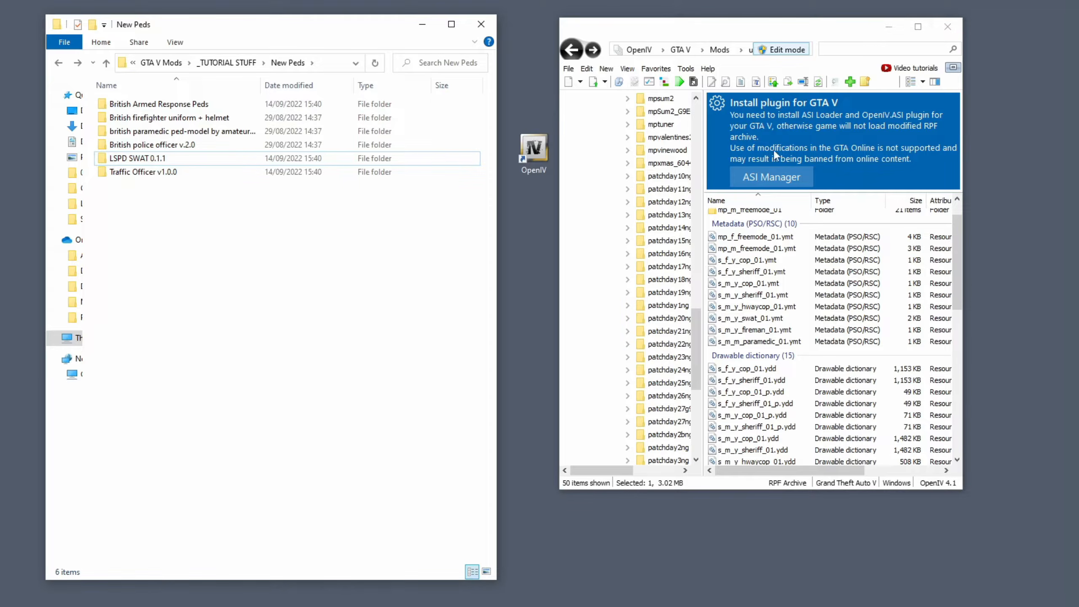
Open OpenIV's ASI Manager for GTA V and reinstall the ASI Loader.
click(918, 26)
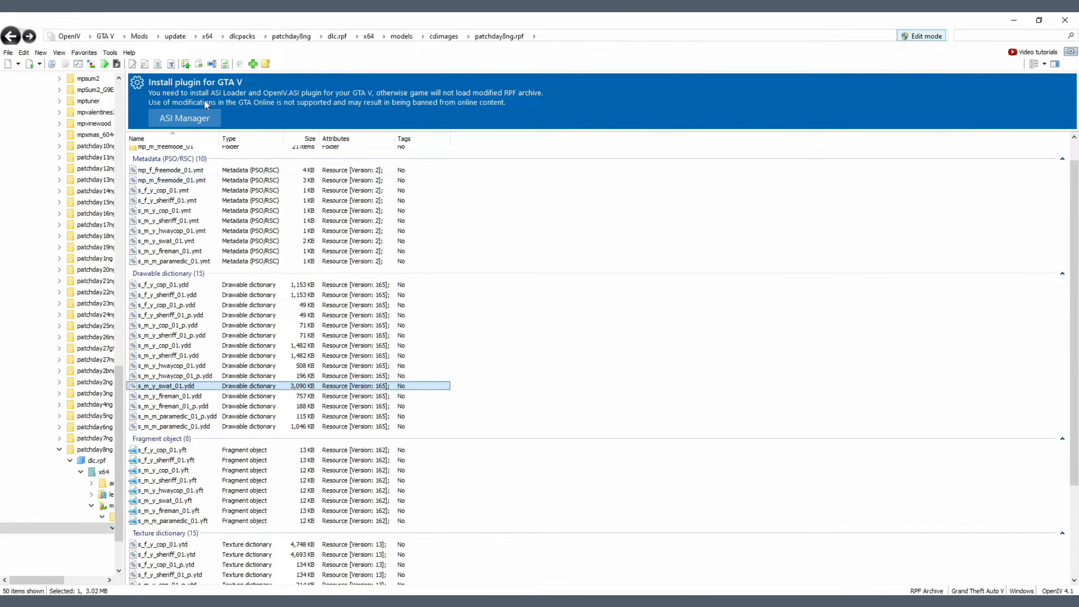
click(110, 52)
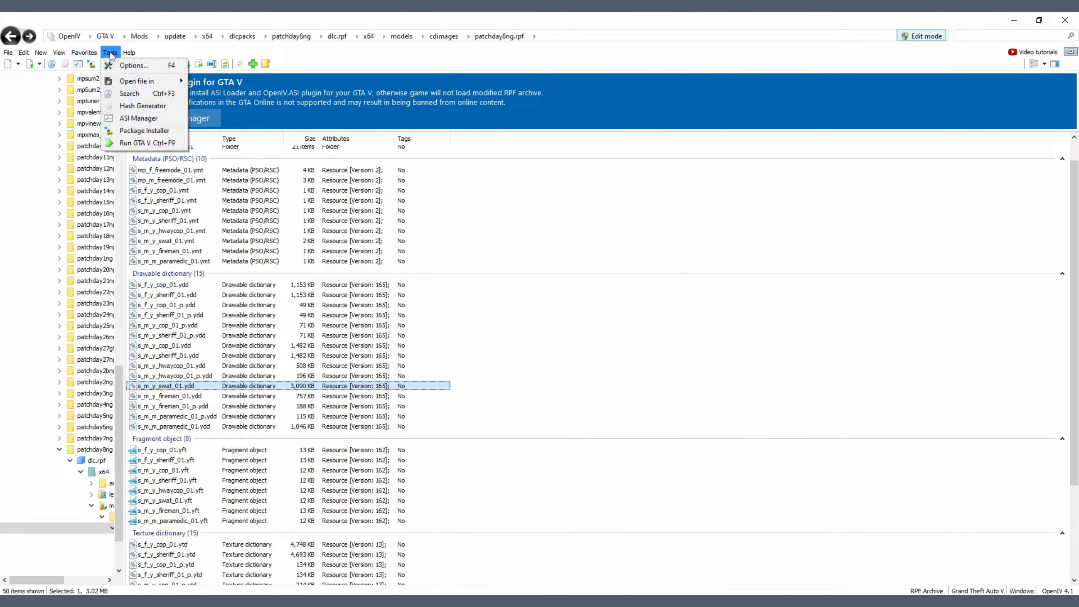
click(131, 121)
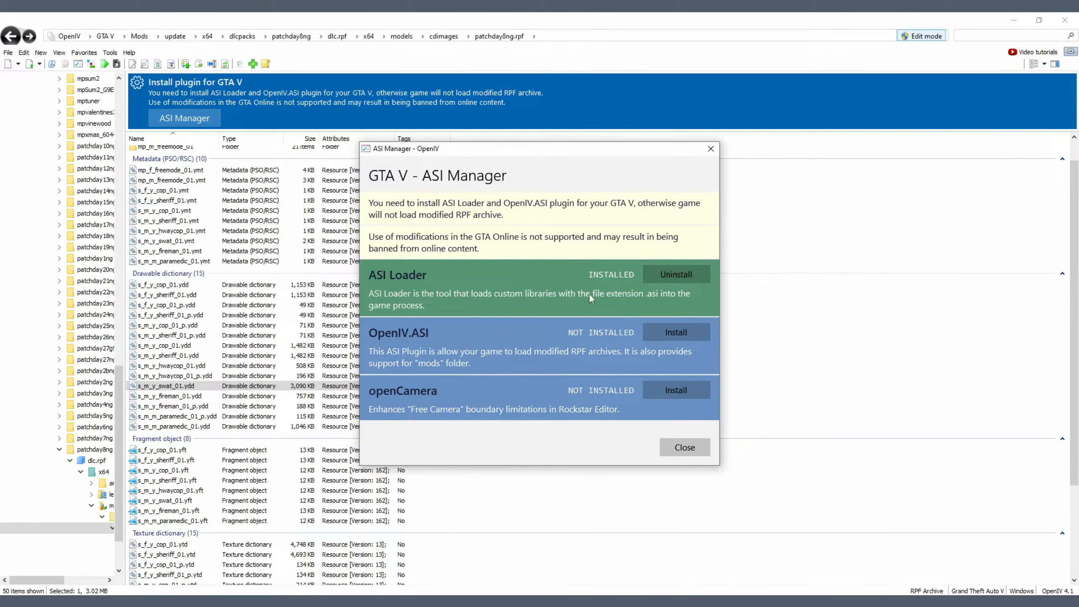
click(667, 276)
click(671, 275)
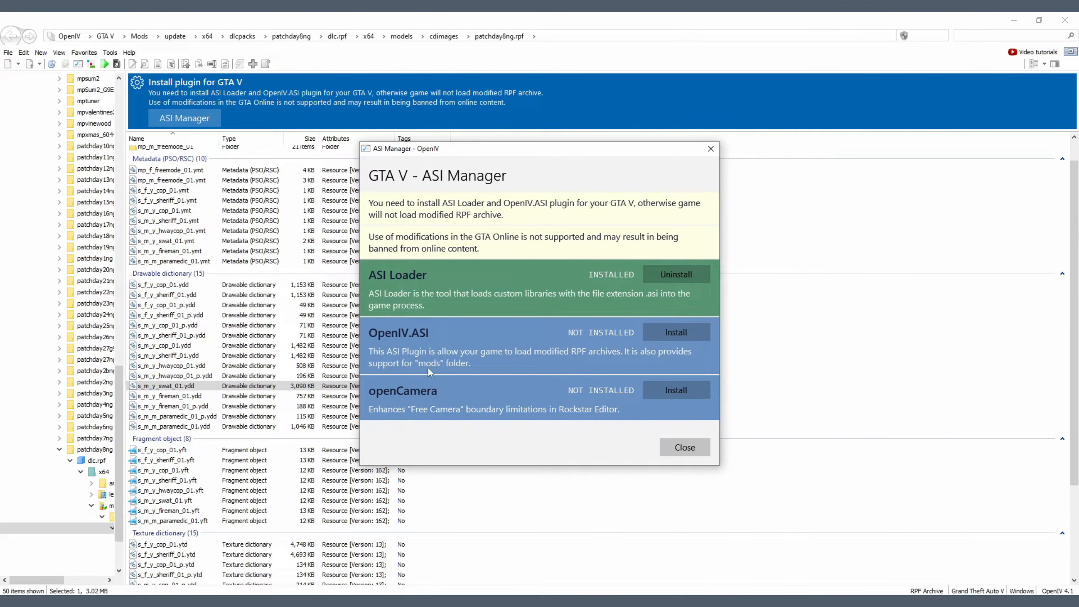
Install the OpenIV.ASI plugin, close the ASI Manager, and turn off edit mode.
click(673, 334)
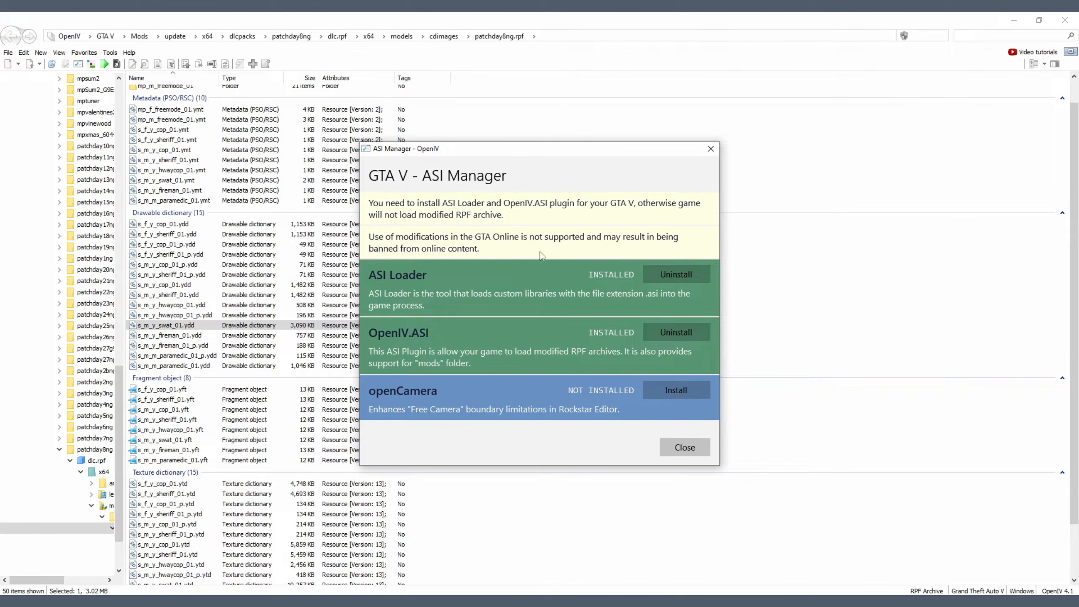
click(679, 452)
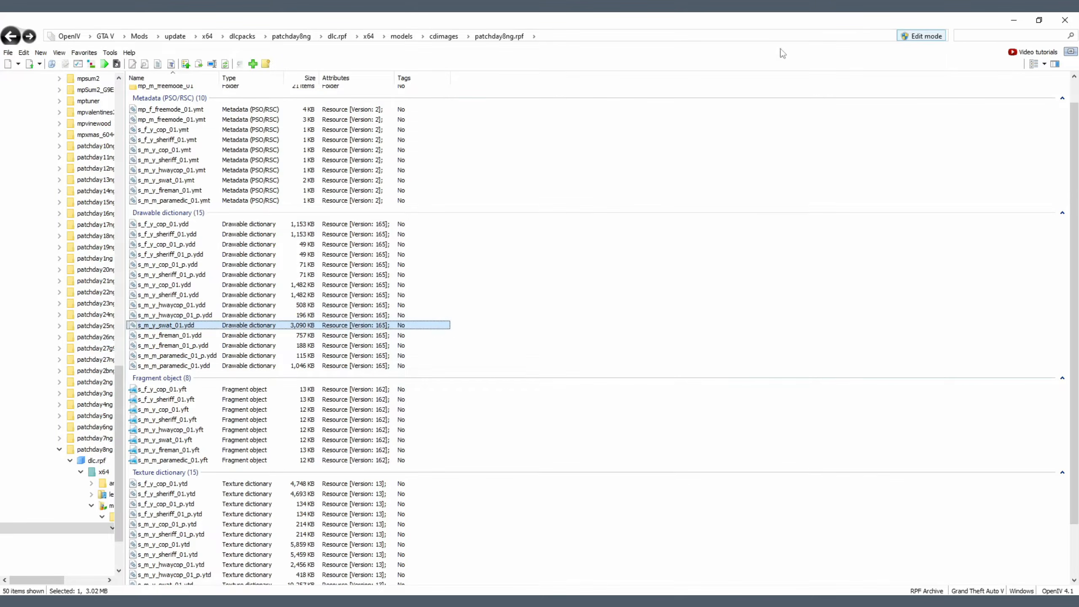
click(926, 39)
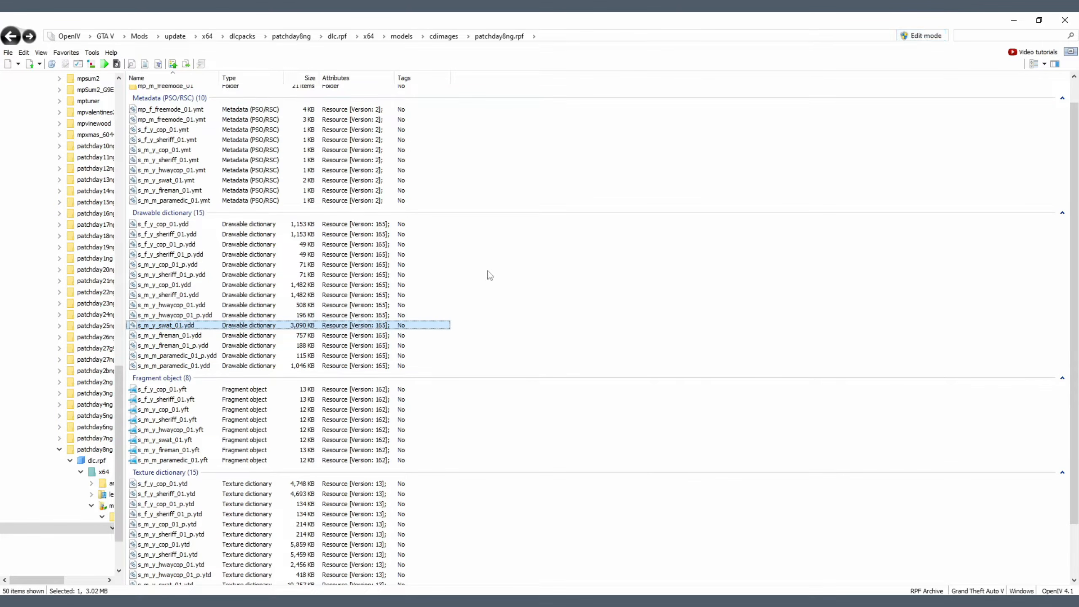
Look over the emergency service ped files in patchday8ng.rpf.
scroll(431, 364, down, 1)
scroll(432, 364, up, 2)
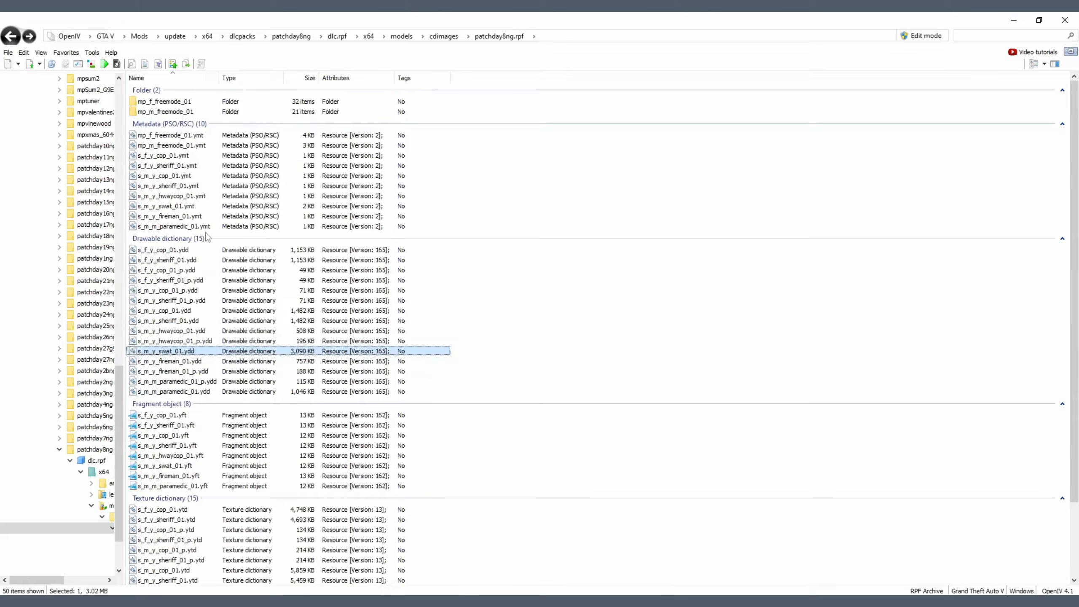
scroll(225, 353, down, 3)
scroll(212, 421, up, 3)
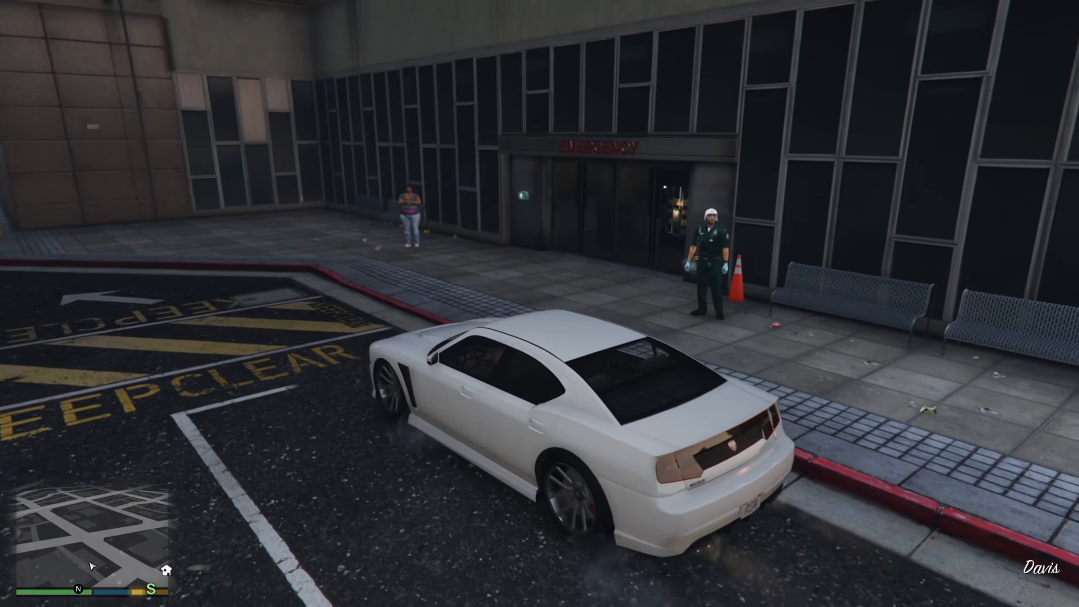
key(f)
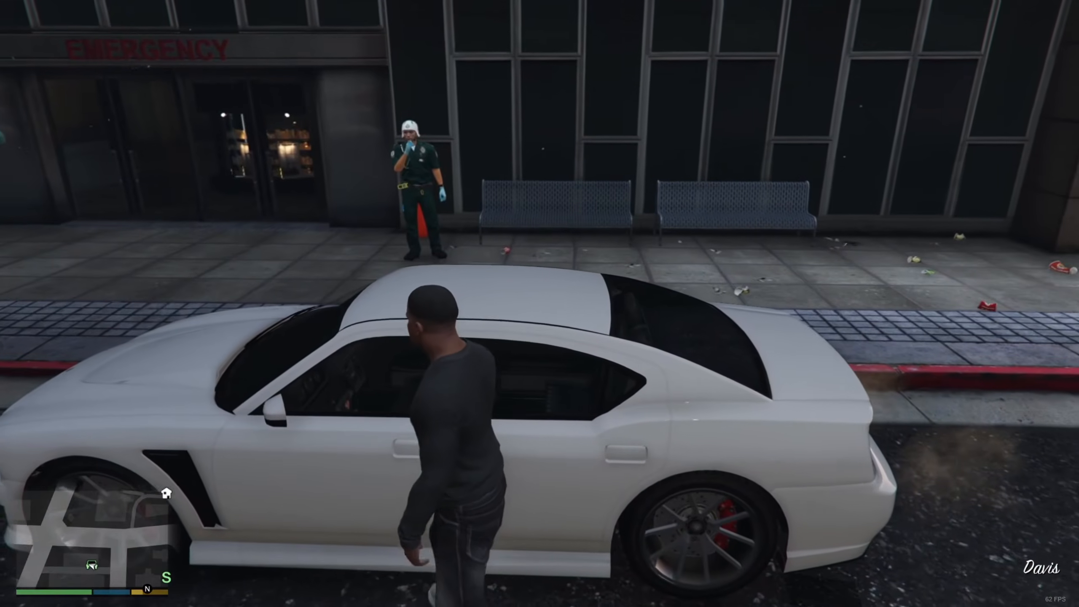
key(a)
key(w)
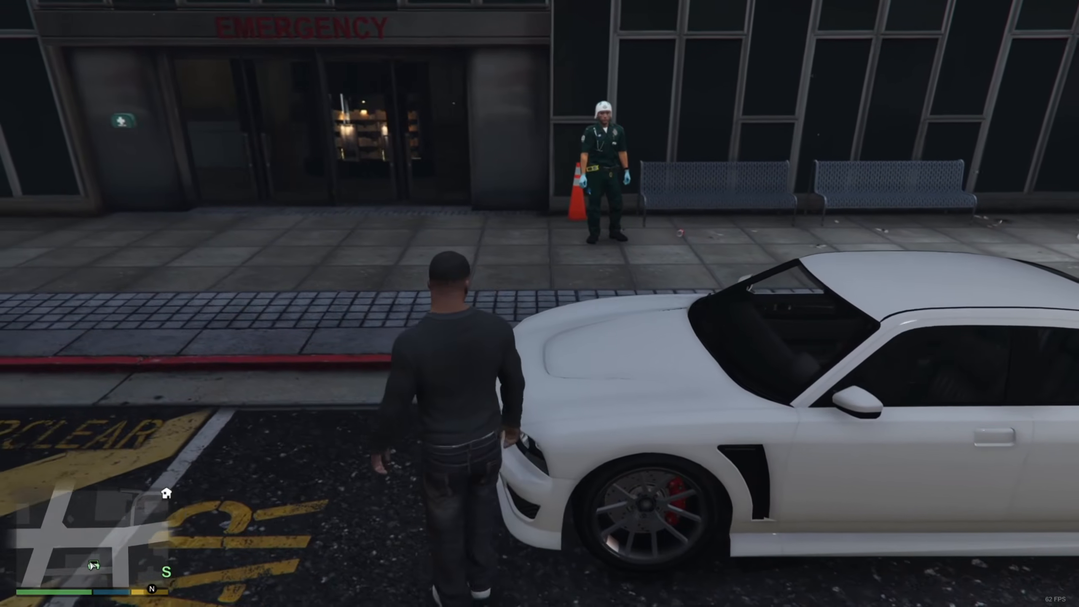
key(w)
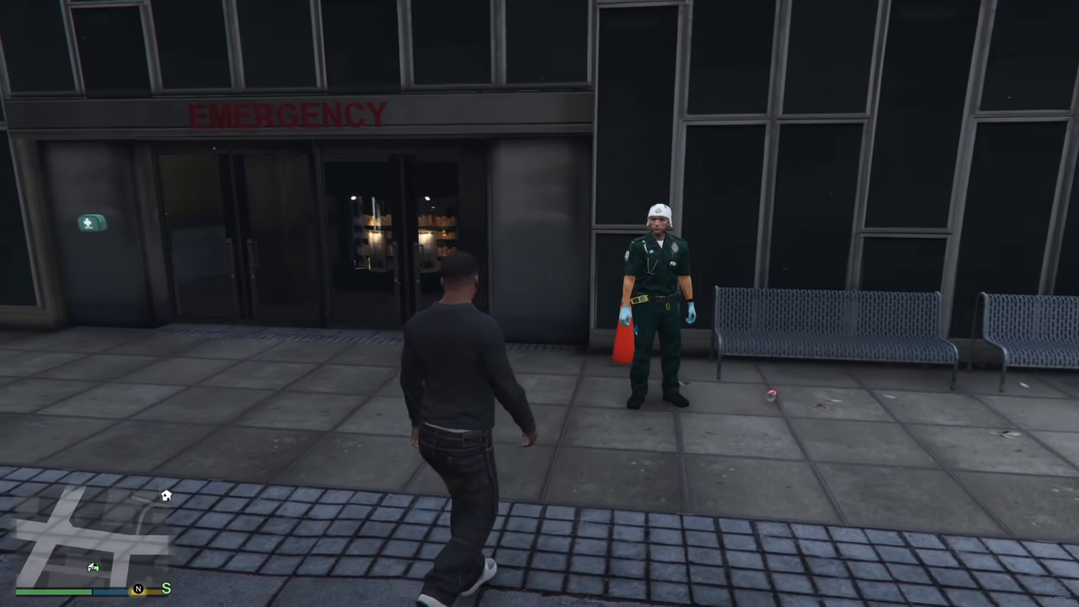
key(w)
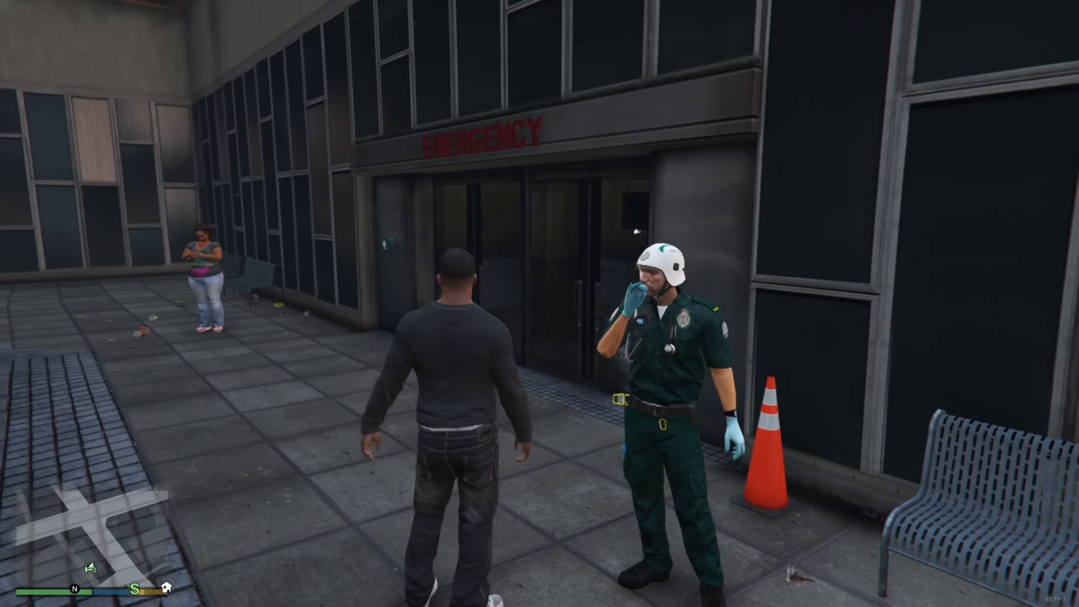
key(w)
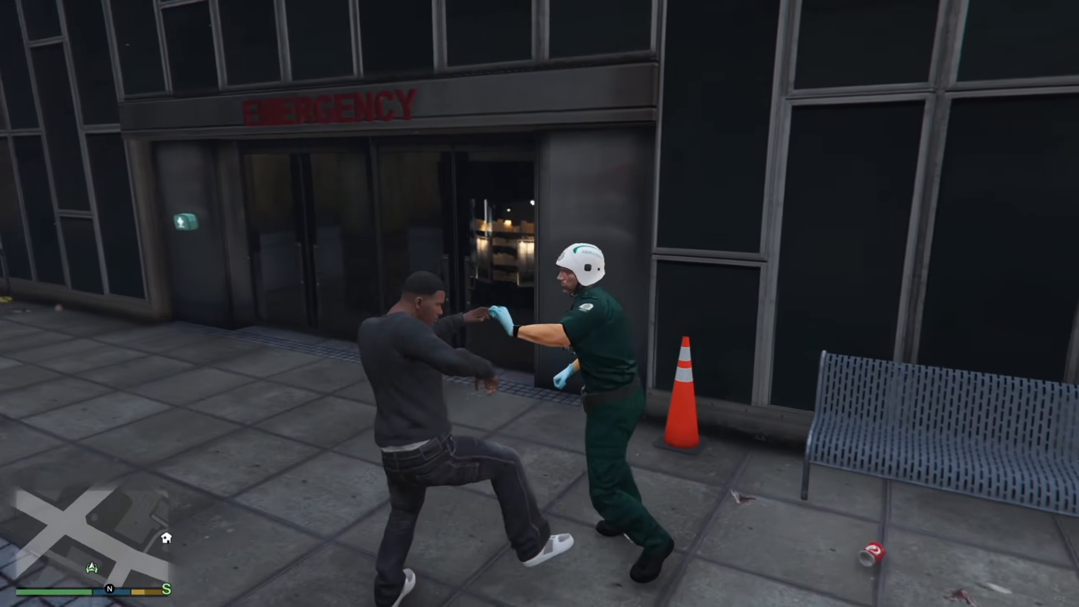
key(w)
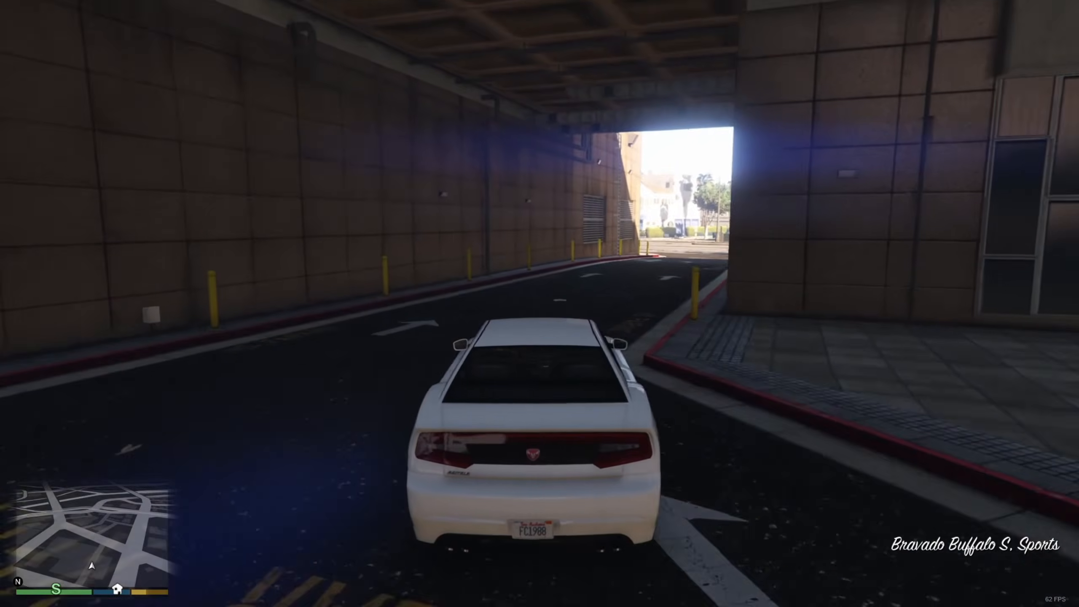
key(w)
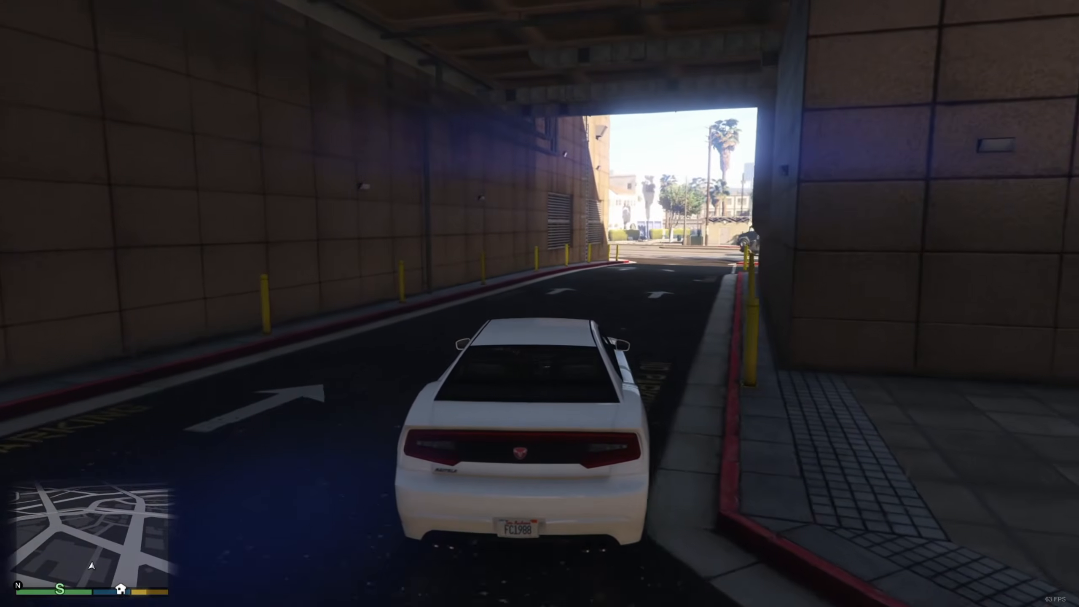
key(w)
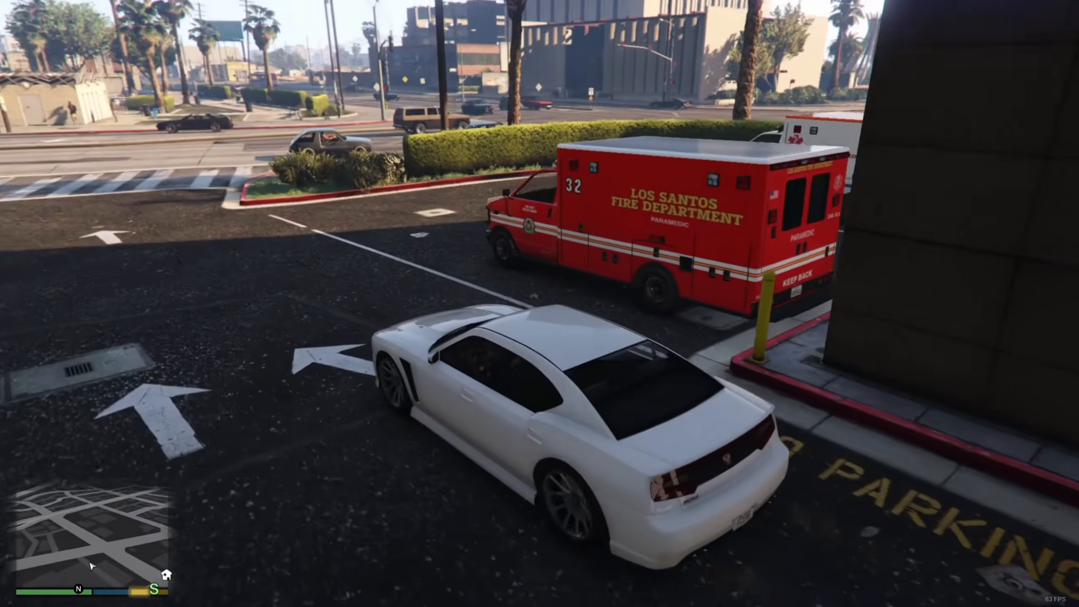
key(w)
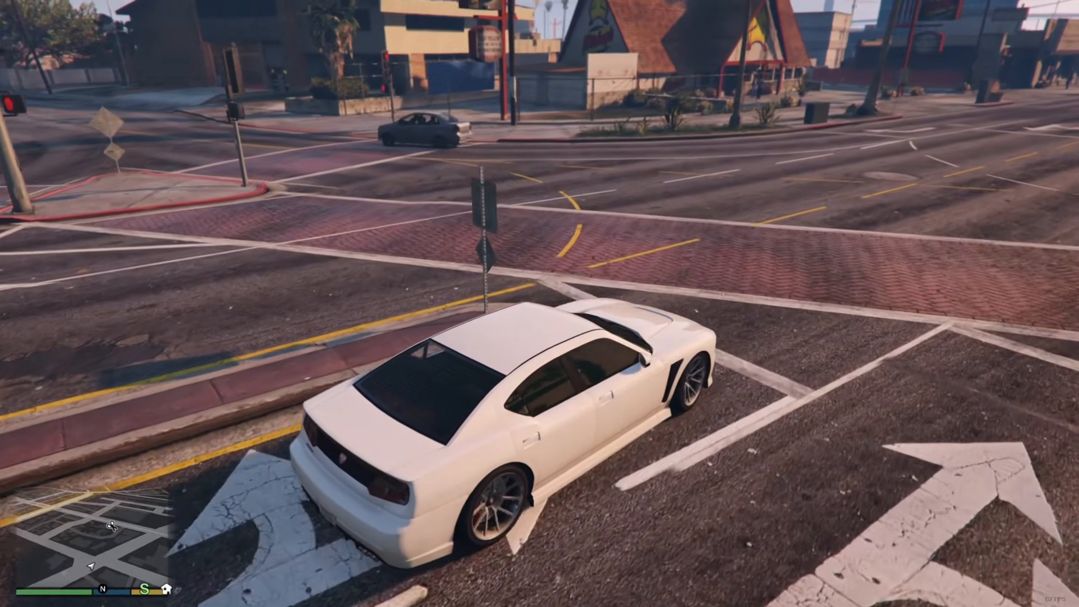
key(w)
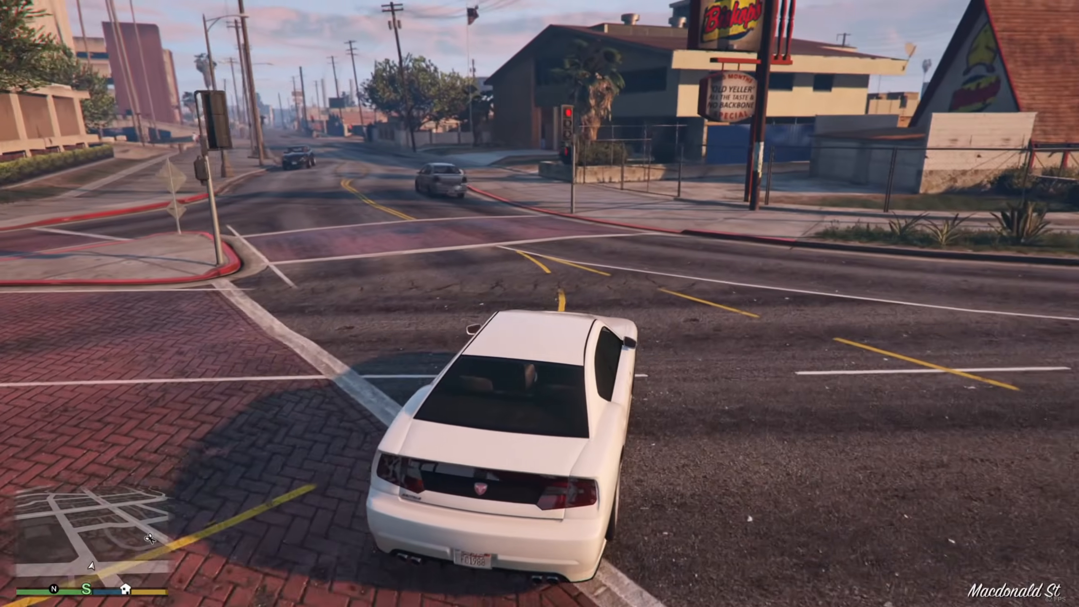
key(d)
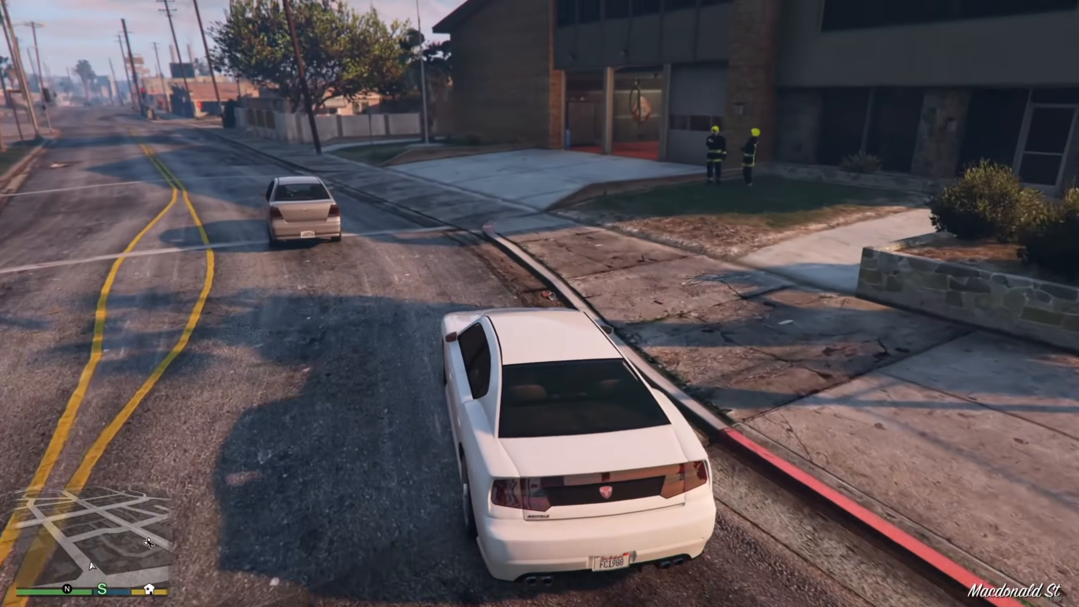
key(f)
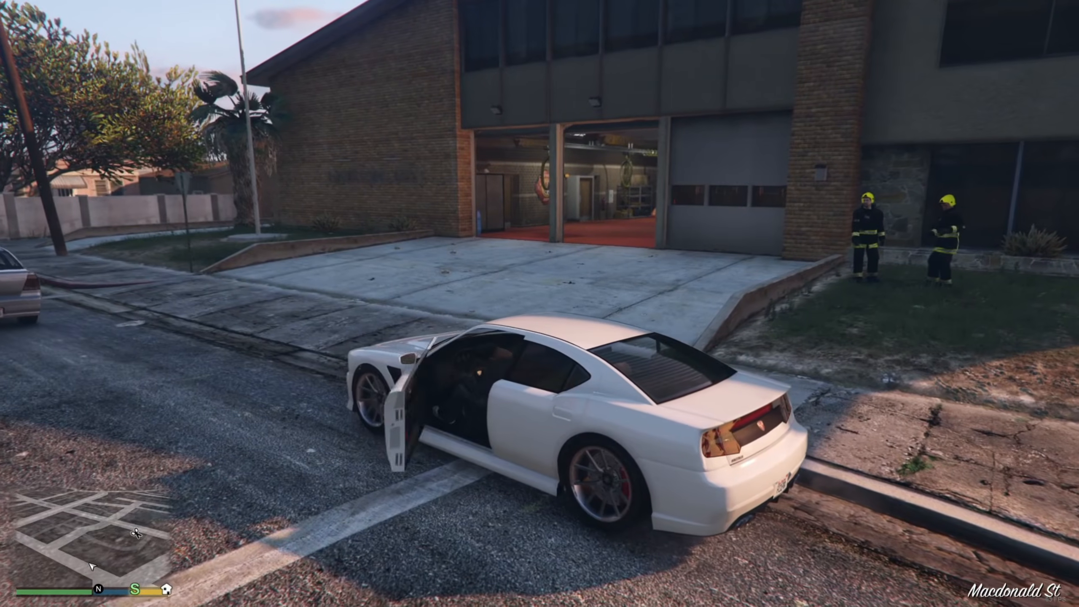
key(w)
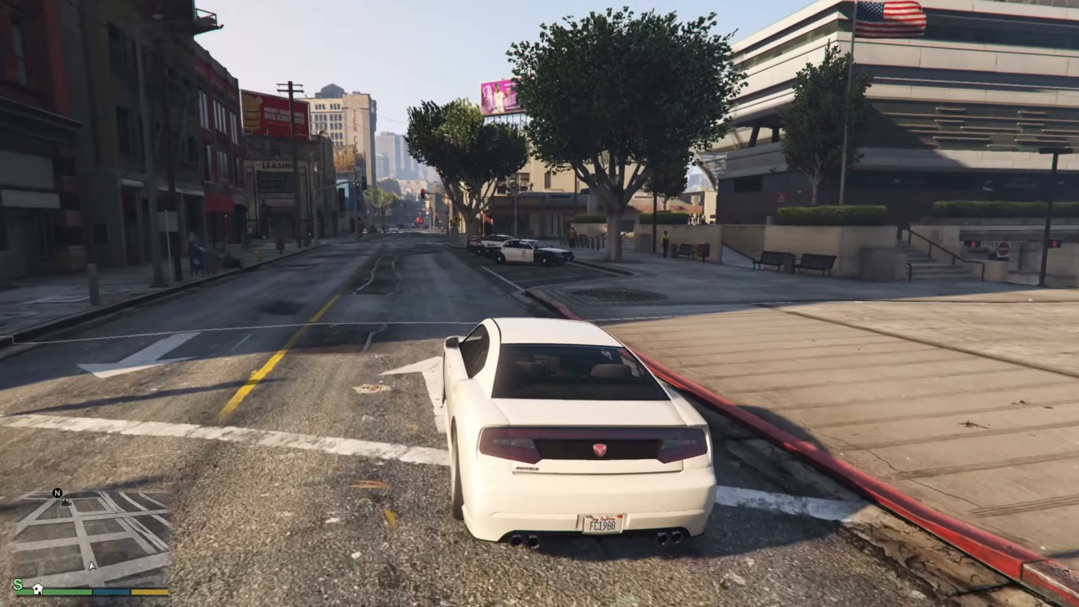
key(w)
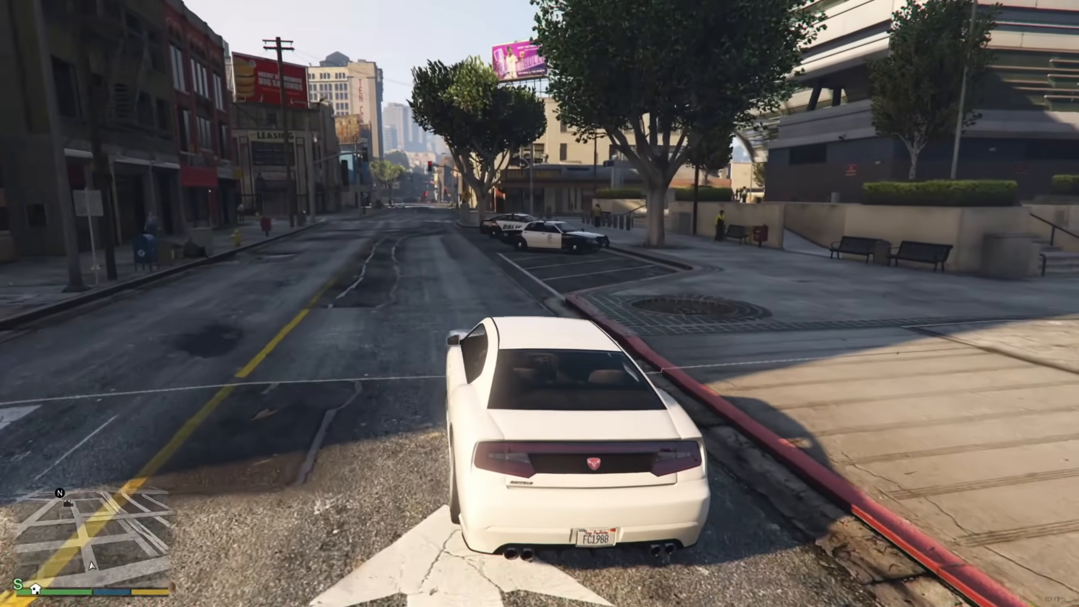
key(w)
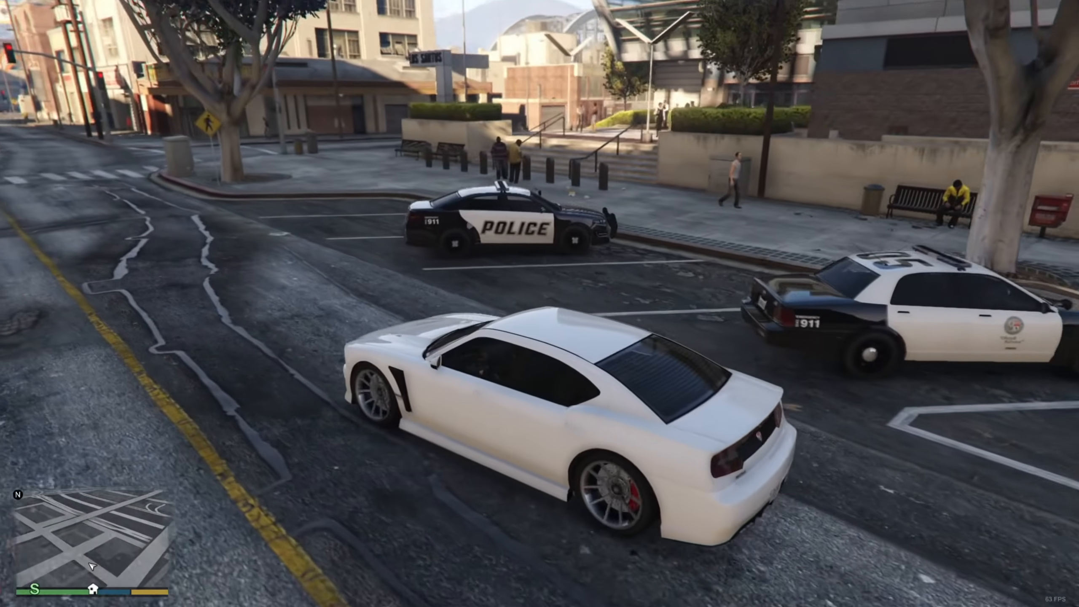
key(w)
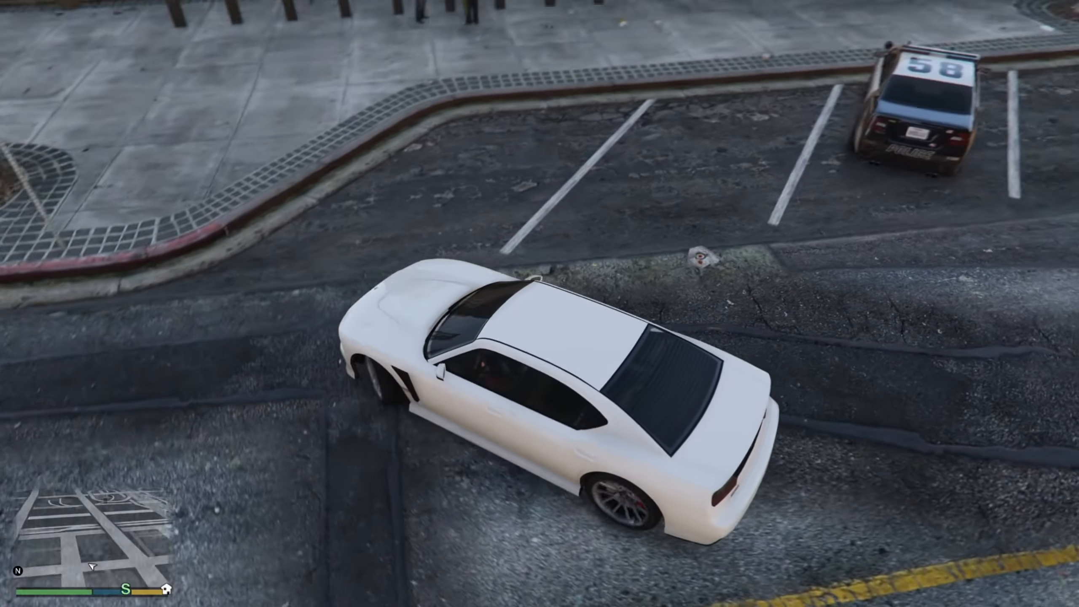
key(w)
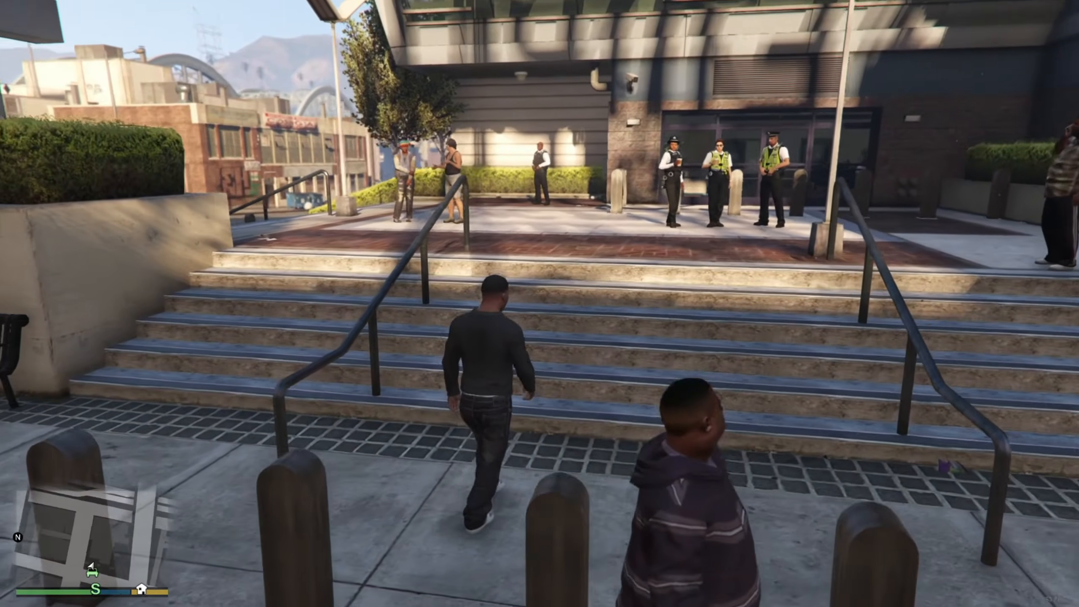
key(w)
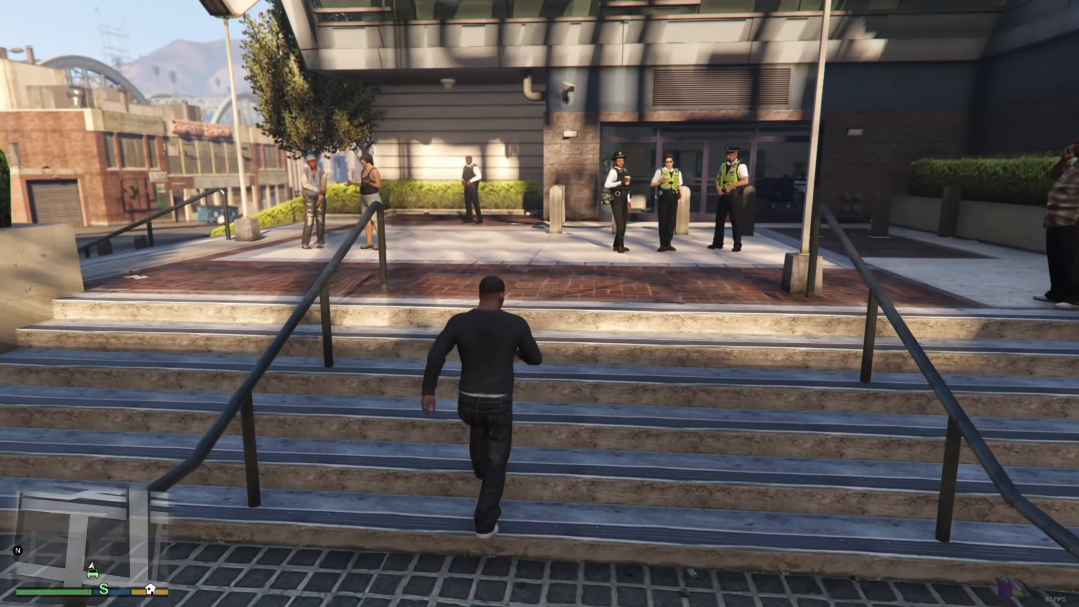
key(w)
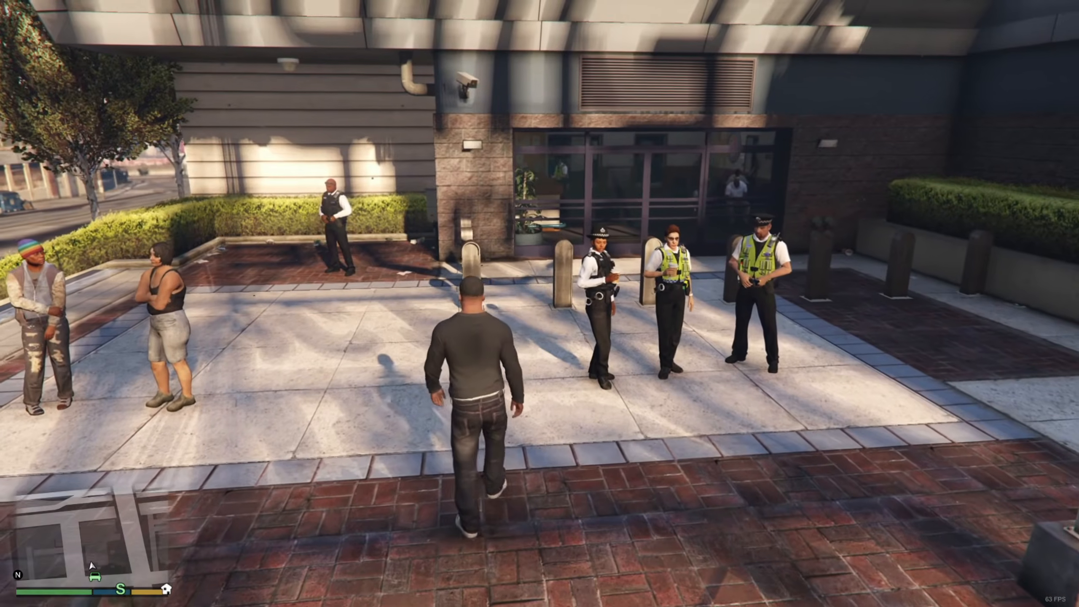
key(w)
key(w)
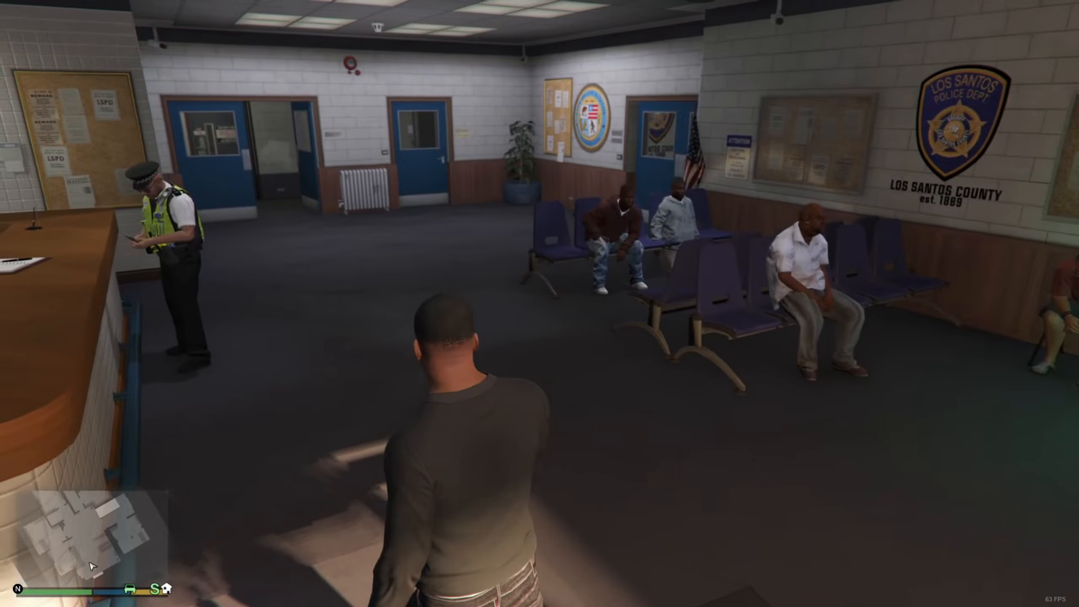
key(w)
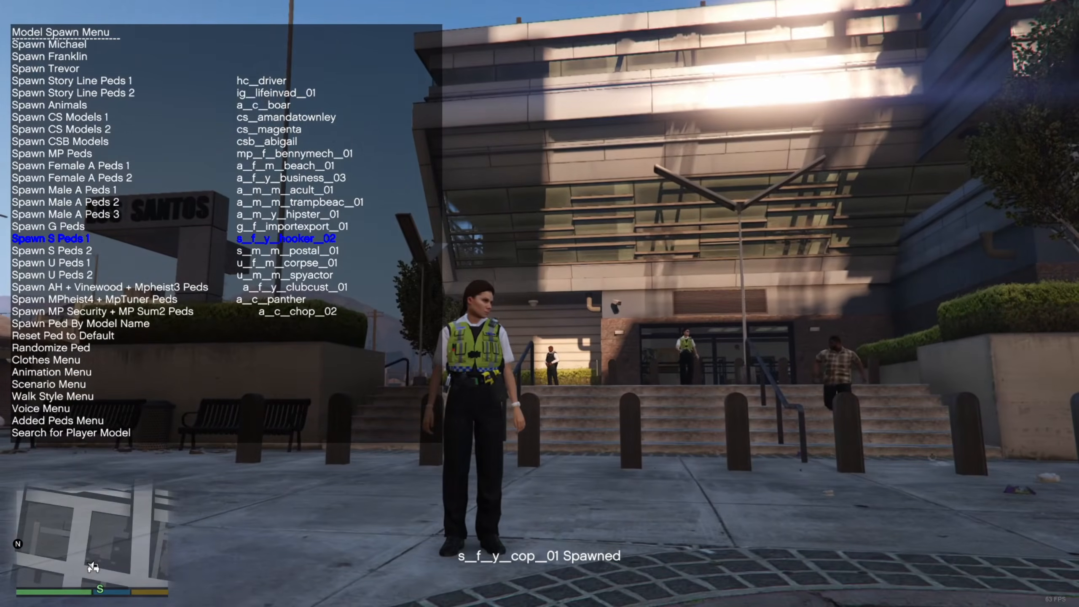
Switch the player model to s_f_y_sheriff_01, and spawn s_m_y_cop_01 from the S Peds 2 models.
key(Right)
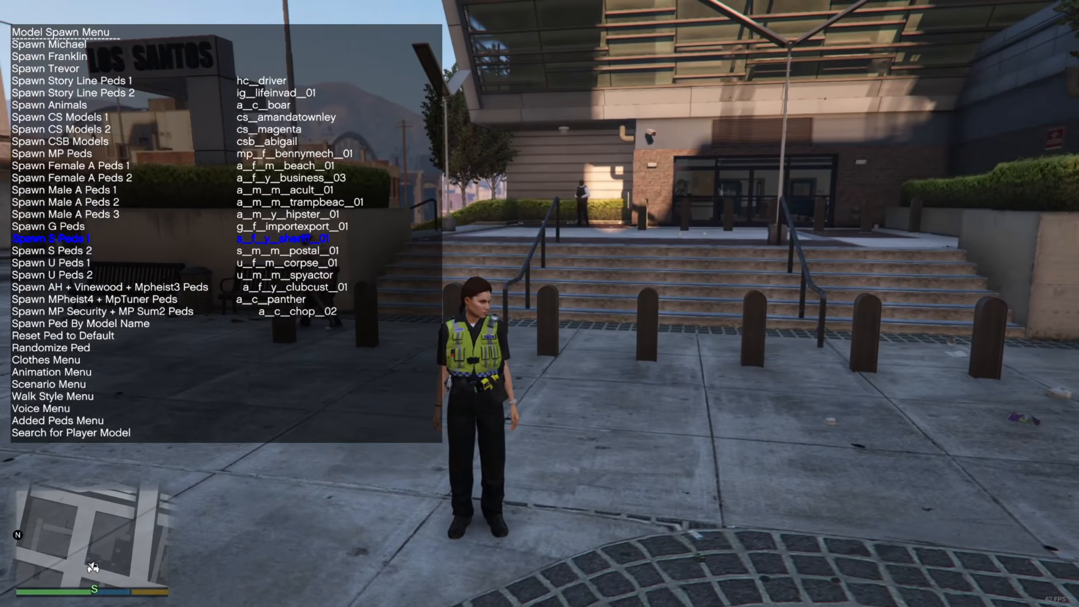
key(Down)
key(Right)
key(Return)
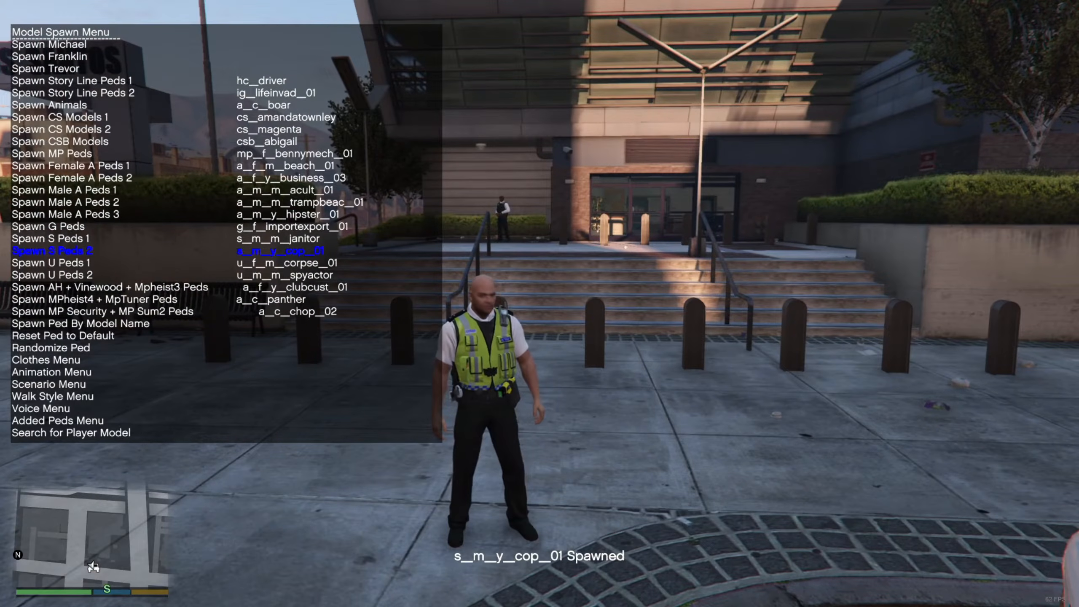
Spawn the s_m_y_fireman_01 model, and the police model in the long high-visibility jacket from S Peds 2.
key(Right)
key(Return)
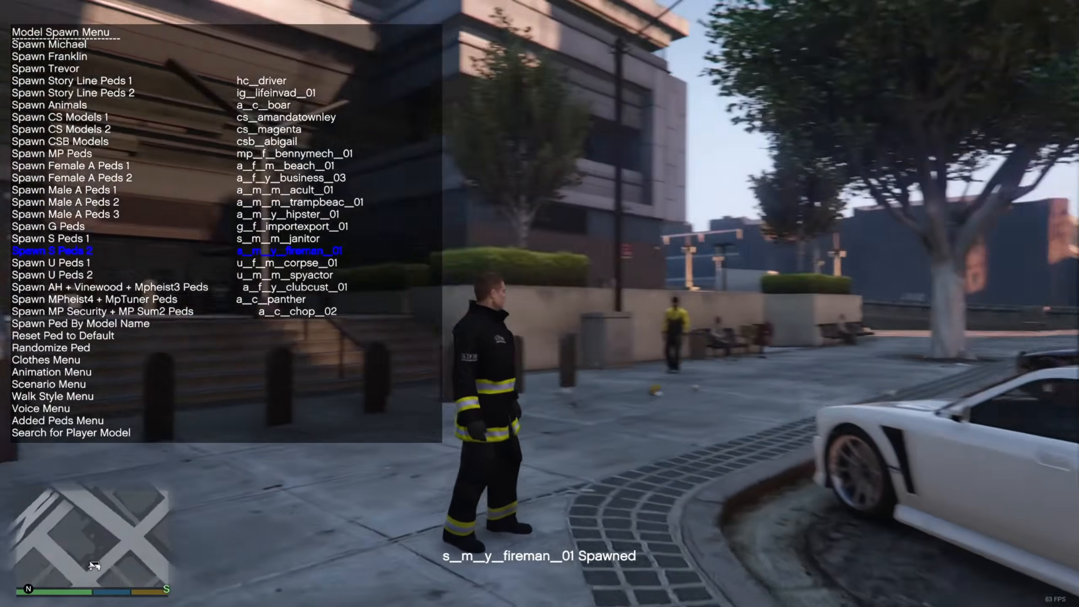
key(Right)
key(Return)
Open the police model's clothes options, change its head, and switch its upper clothing to the shorter high-visibility jacket.
key(Down)
key(Down)
key(Down)
key(Down)
key(Down)
key(Down)
key(Return)
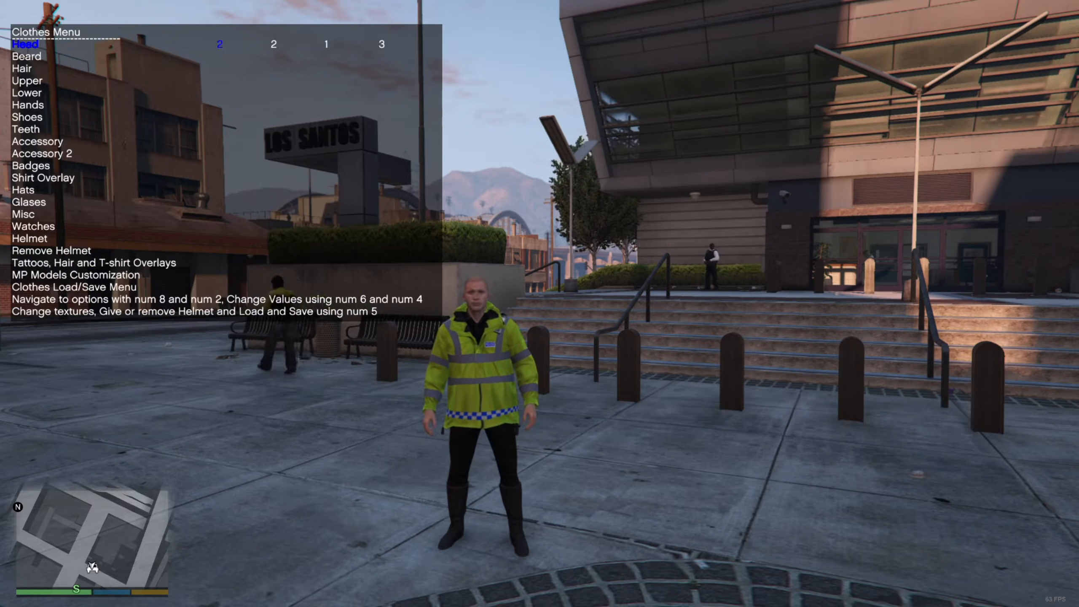
key(Left)
key(Left)
key(Down)
key(Down)
key(Down)
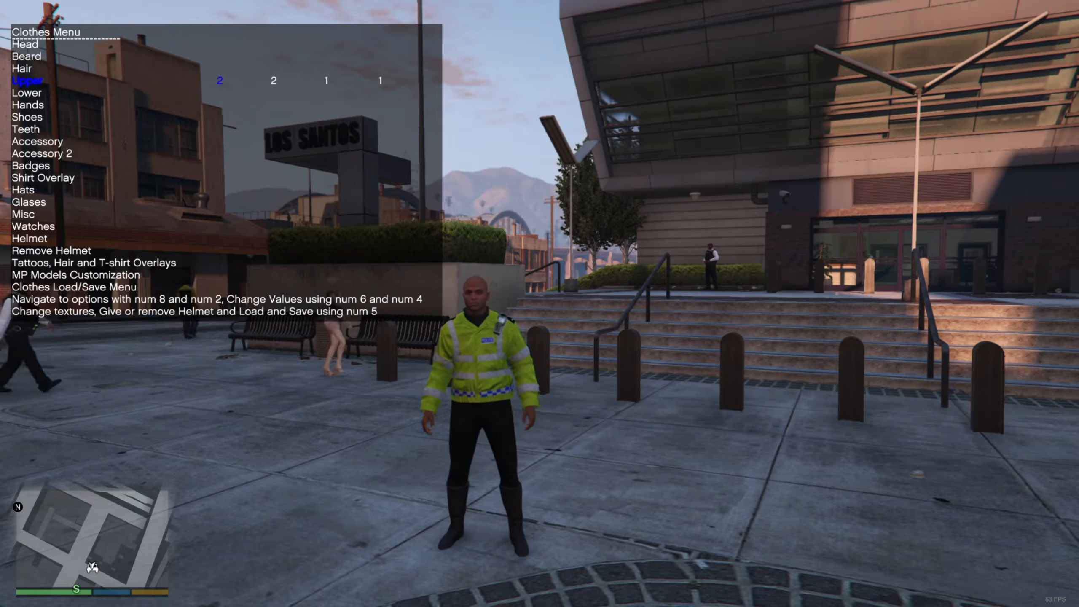
Change the officer's lower clothing to full-length black trousers, and go through the remaining clothing options.
key(Down)
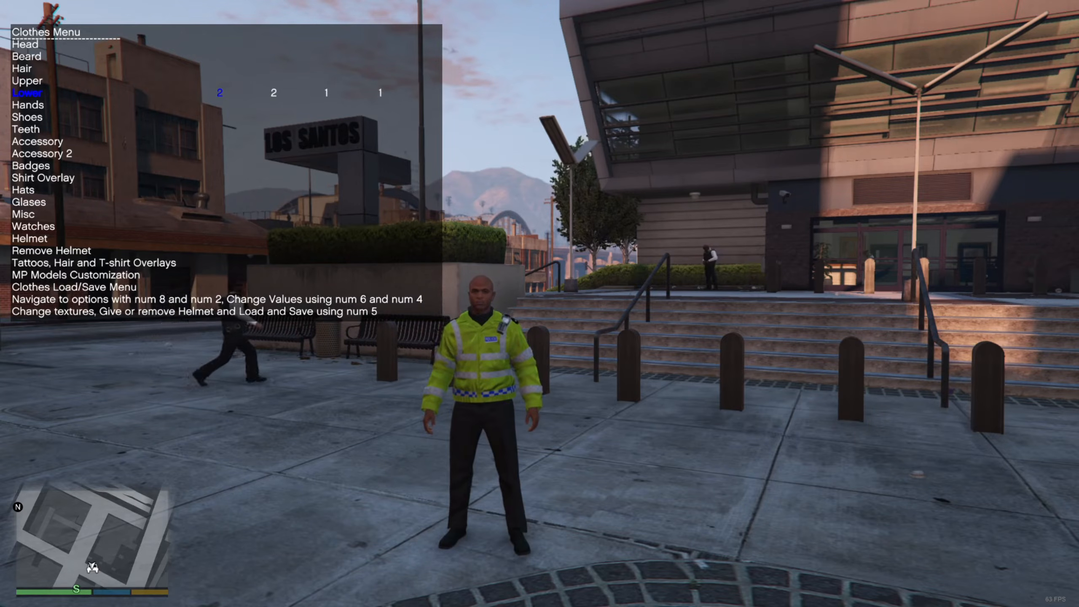
key(Down)
key(Down)
key(Down)
key(Down)
key(Down)
key(Down)
key(Right)
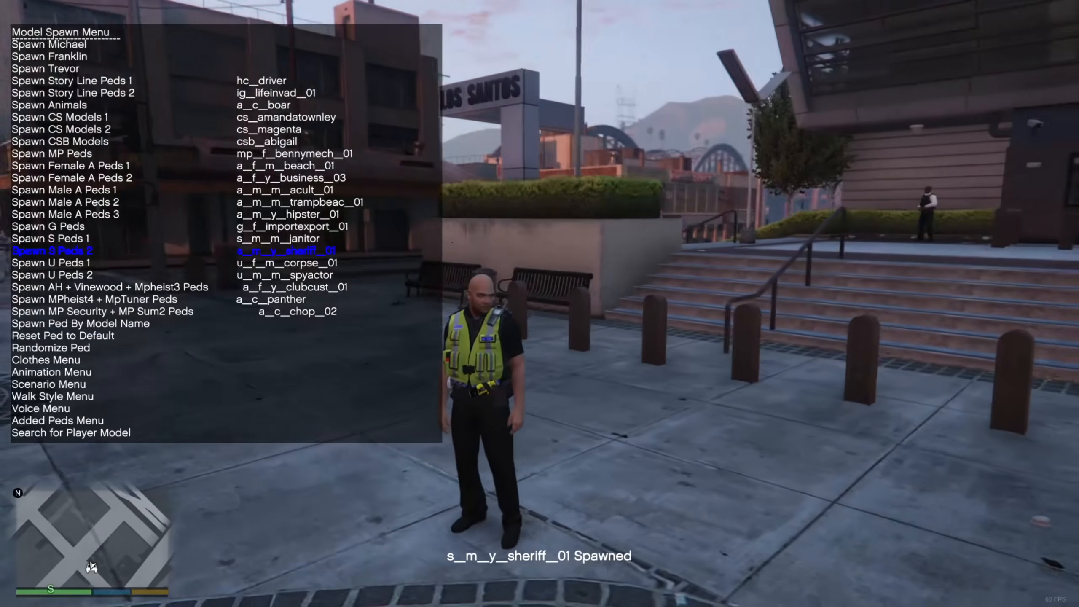
Spawn the s_m_y_swat_01 model from S Peds 2, and the s_m_m_paramedic_01 model from S Peds 1.
key(Right)
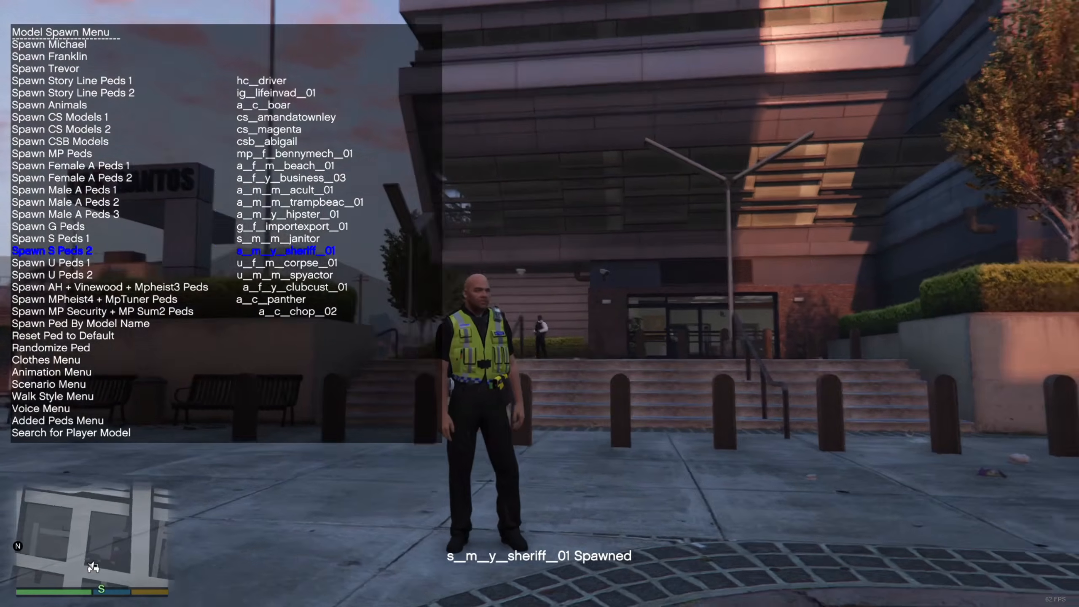
key(Return)
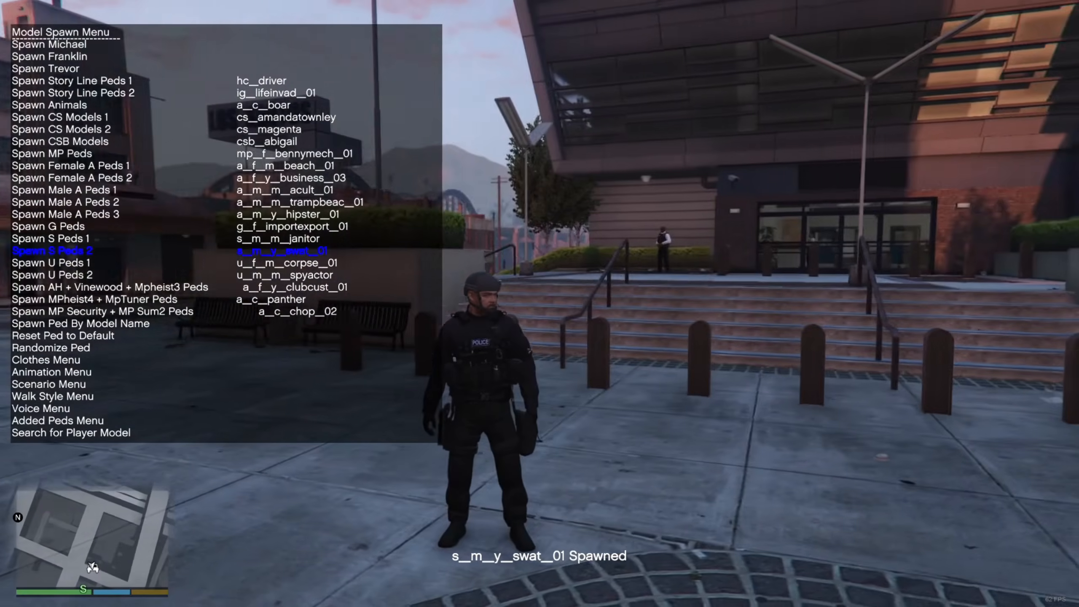
key(Up)
key(Right)
key(Return)
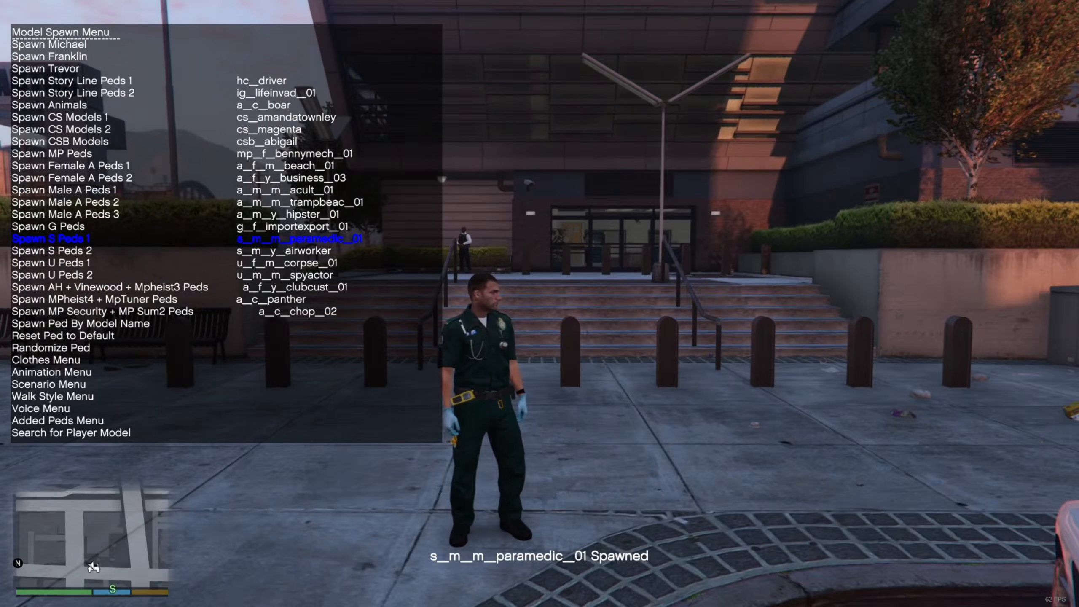